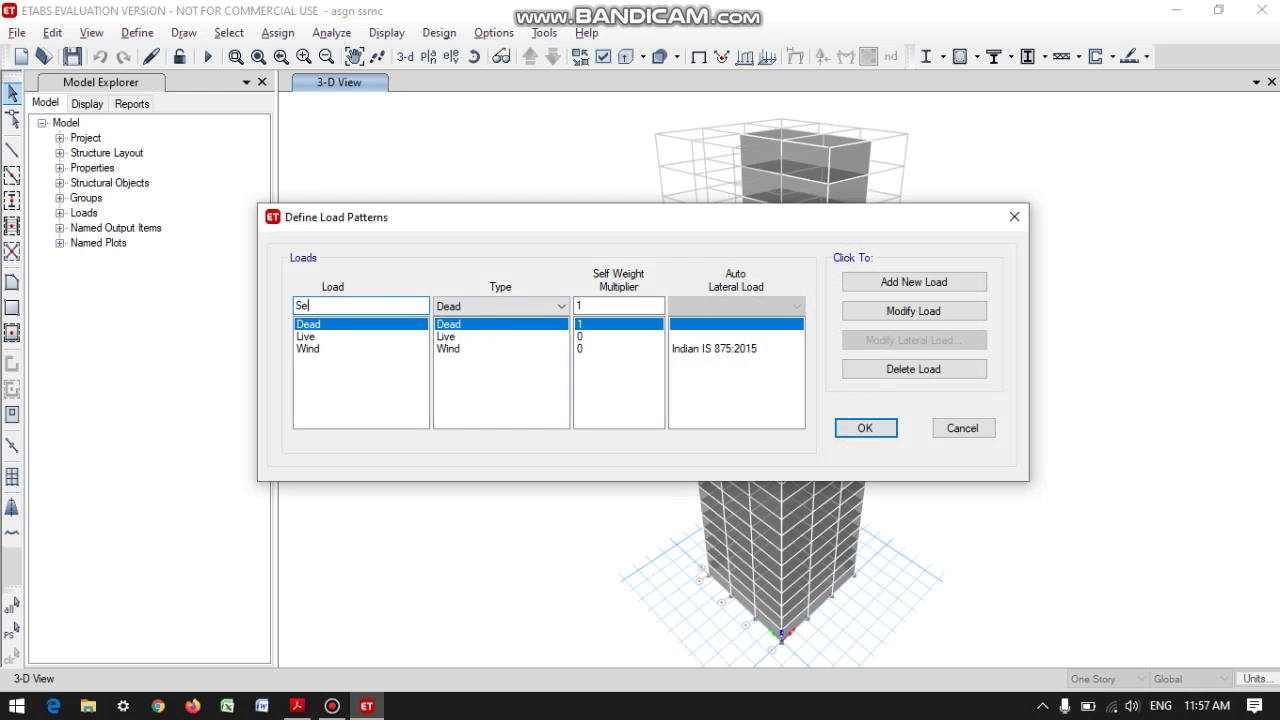
Step: Add a load pattern named Seismic with type Seismic and auto lateral load IS 1893:2016
{"action": "left_click", "coordinate": [474, 308]}
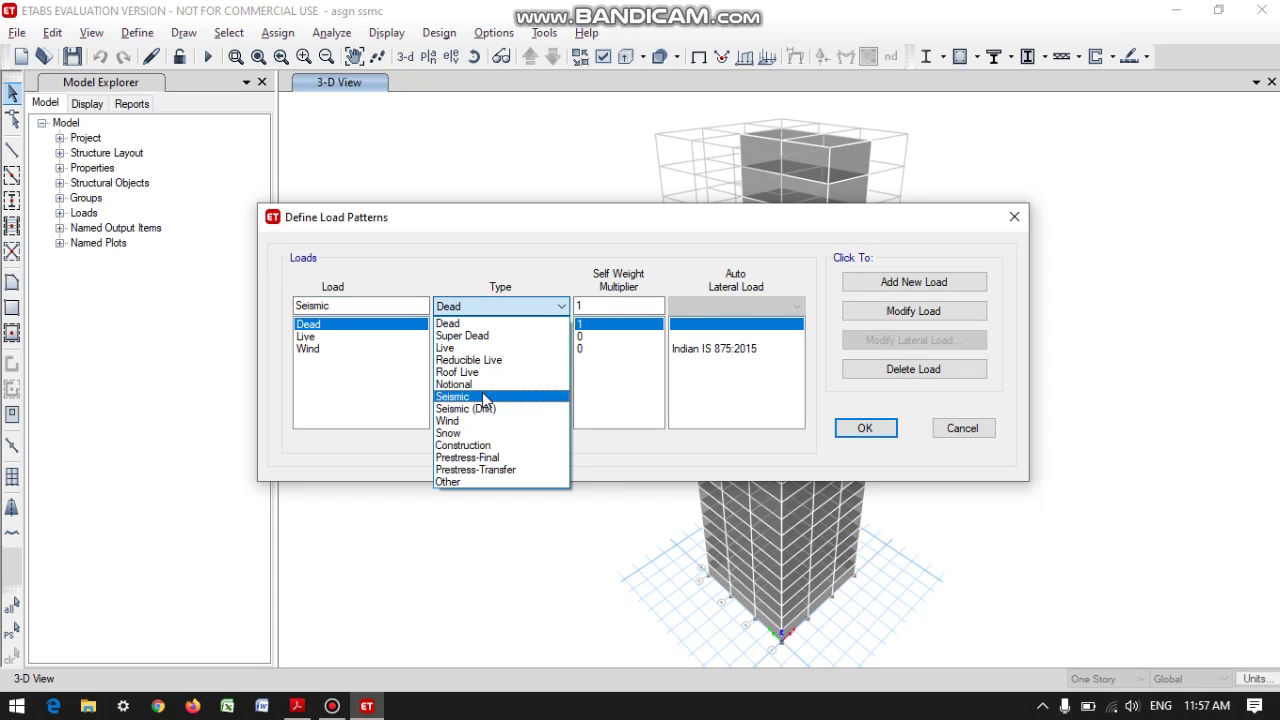
{"action": "left_click", "coordinate": [482, 396]}
{"action": "left_click", "coordinate": [720, 307]}
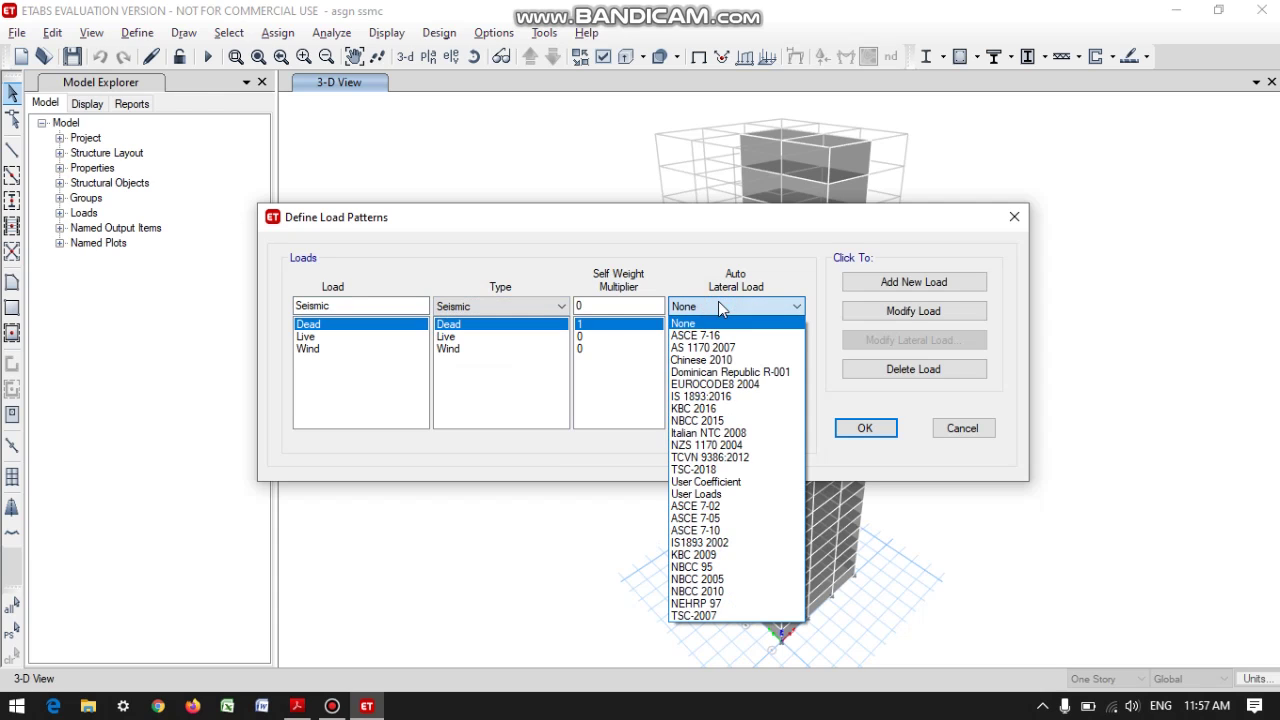
{"action": "left_click", "coordinate": [701, 396]}
{"action": "left_click", "coordinate": [885, 282]}
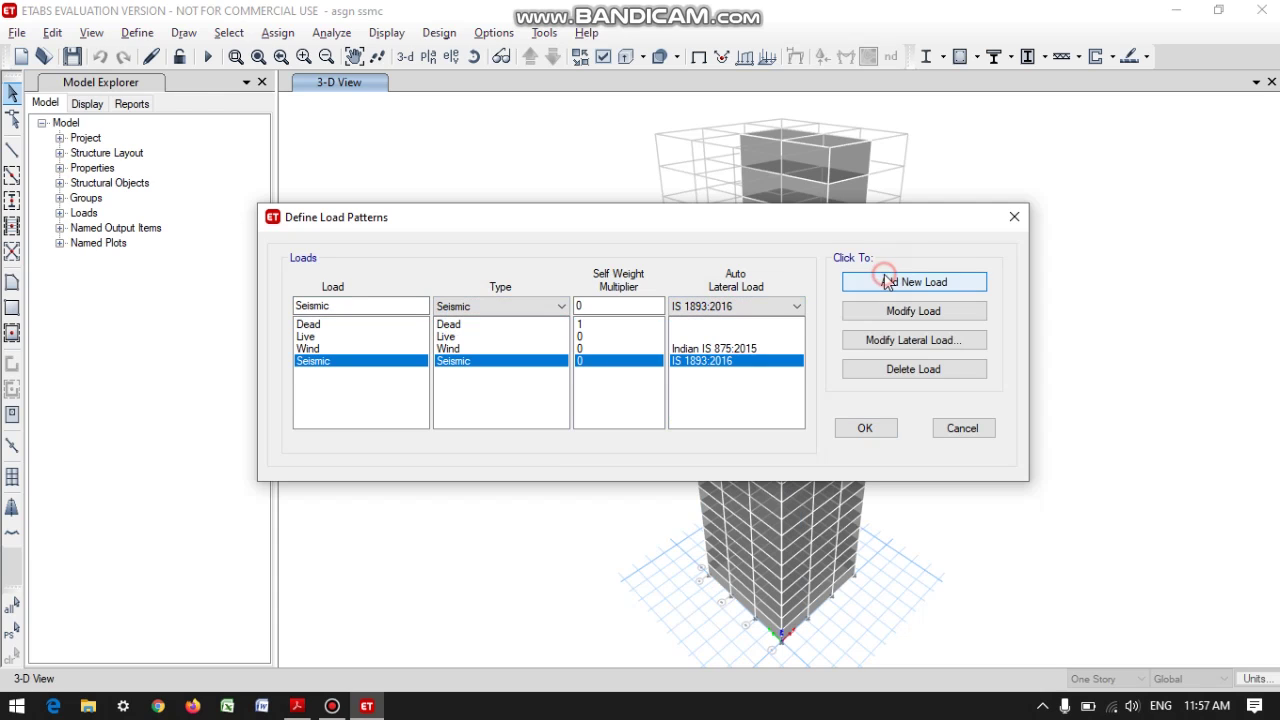
Step: Edit the Seismic pattern's lateral load to exclude all plus and minus eccentricity cases in the X and Y directions
{"action": "left_click", "coordinate": [912, 340]}
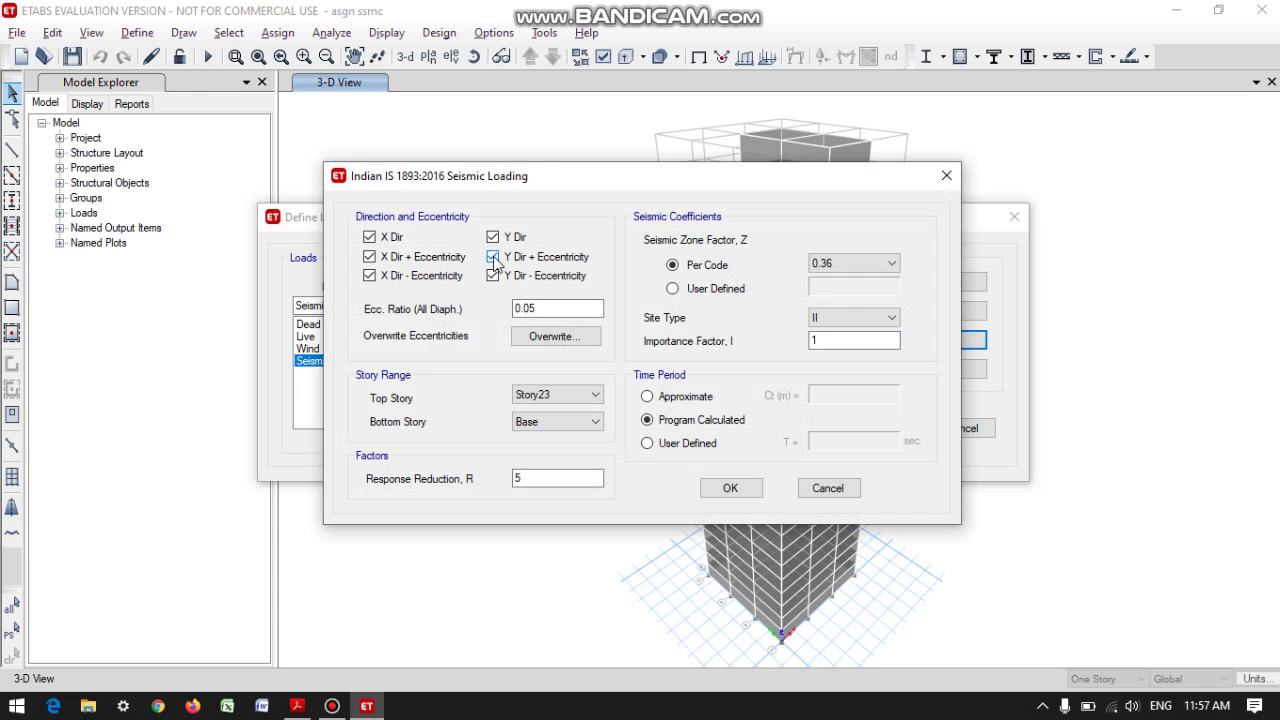
{"action": "left_click", "coordinate": [493, 258]}
{"action": "left_click", "coordinate": [493, 276]}
{"action": "left_click", "coordinate": [369, 257]}
{"action": "left_click", "coordinate": [369, 276]}
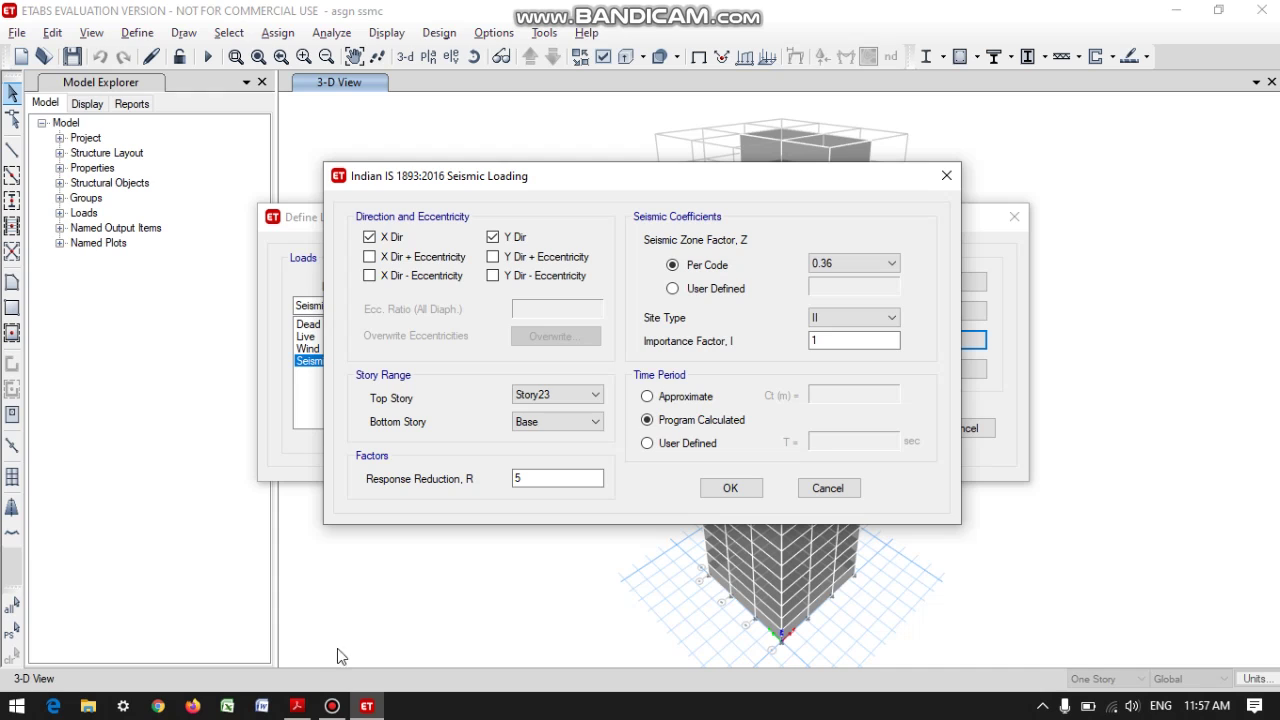
Step: Switch to the IS 1893 PDF in Acrobat Reader and examine the seismic zone map of India and its legend
{"action": "left_click", "coordinate": [297, 706]}
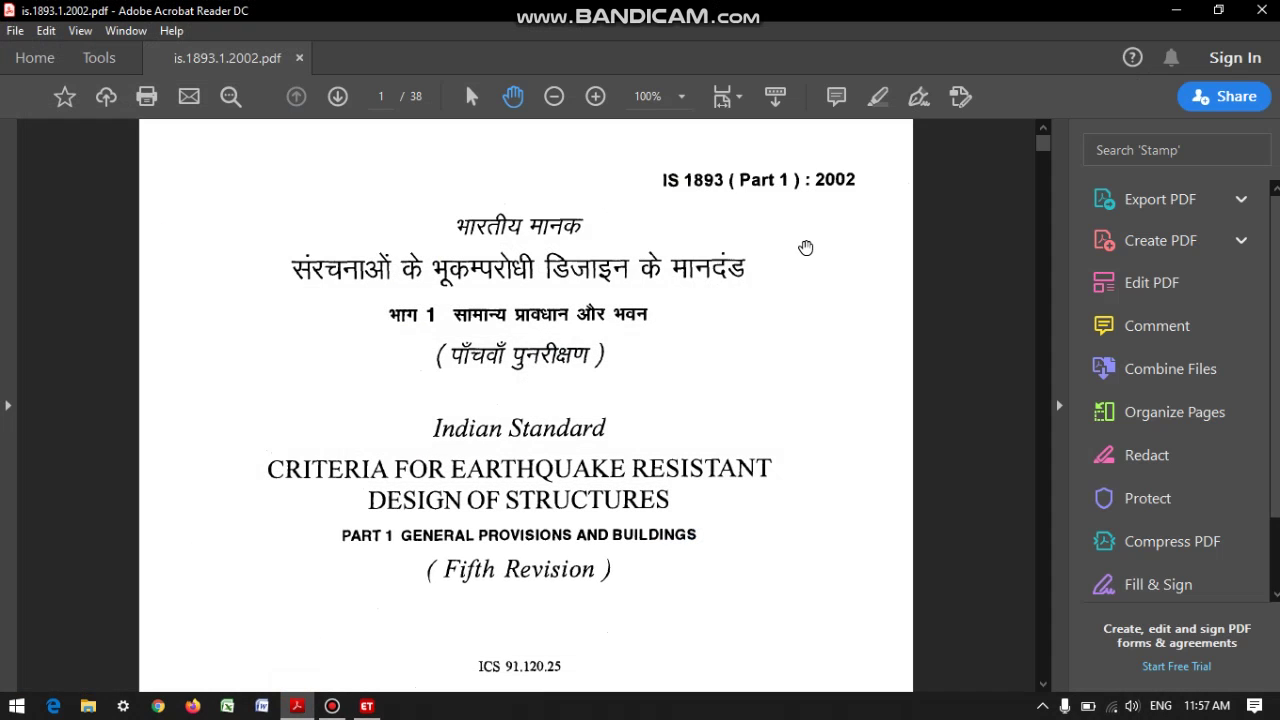
{"action": "scroll", "coordinate": [806, 247], "scroll_direction": "down", "scroll_amount": 20}
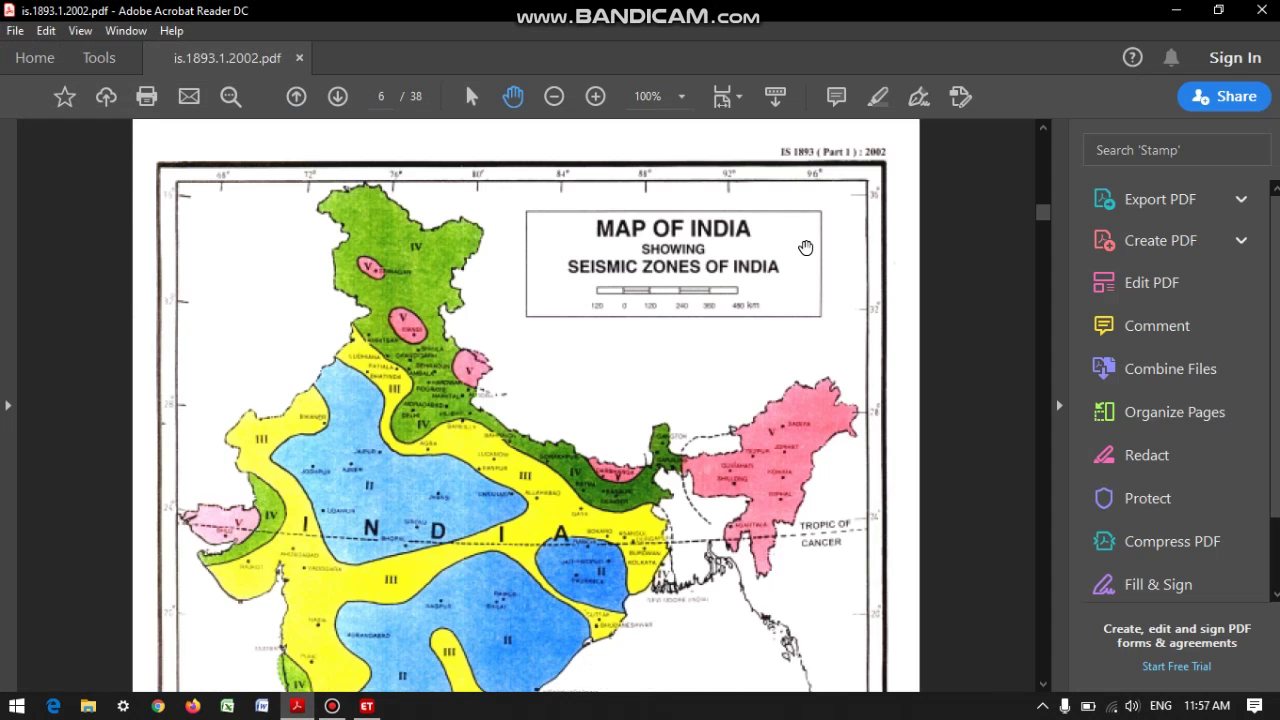
{"action": "scroll", "coordinate": [806, 247], "scroll_direction": "up", "scroll_amount": 5}
{"action": "scroll", "coordinate": [773, 465], "scroll_direction": "down", "scroll_amount": 4}
{"action": "scroll", "coordinate": [705, 439], "scroll_direction": "down", "scroll_amount": 2}
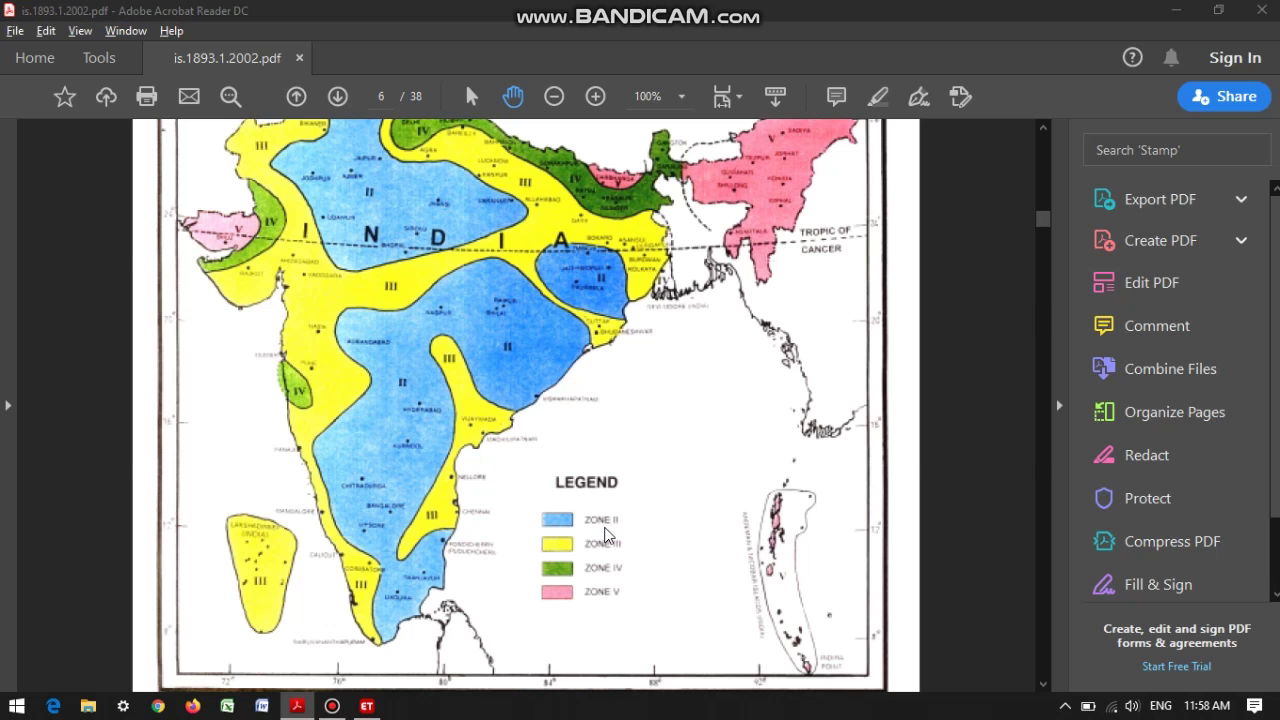
{"action": "key", "text": "alt+Tab"}
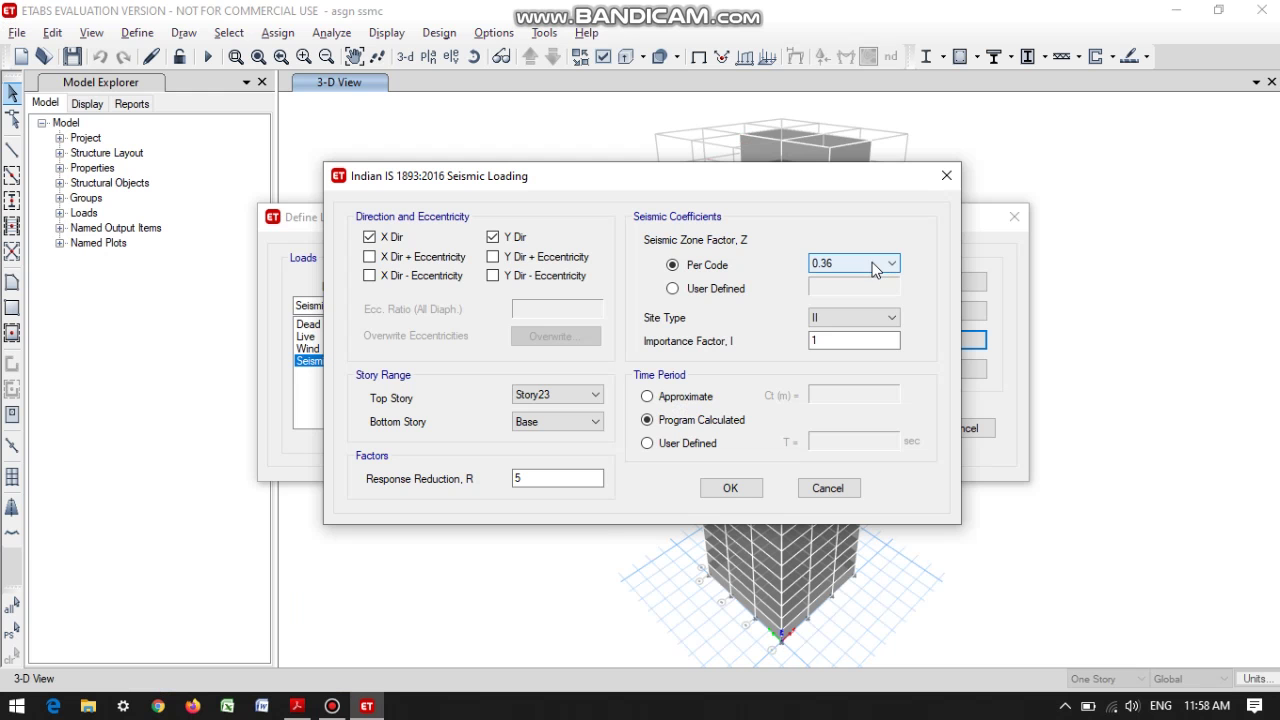
Step: Consult Table 2 Zone Factor in the IS 1893 PDF and set the per-code seismic zone factor Z to 0.1 in ETABS
{"action": "left_click", "coordinate": [875, 266]}
{"action": "left_click", "coordinate": [872, 265]}
{"action": "key", "text": "alt+Tab"}
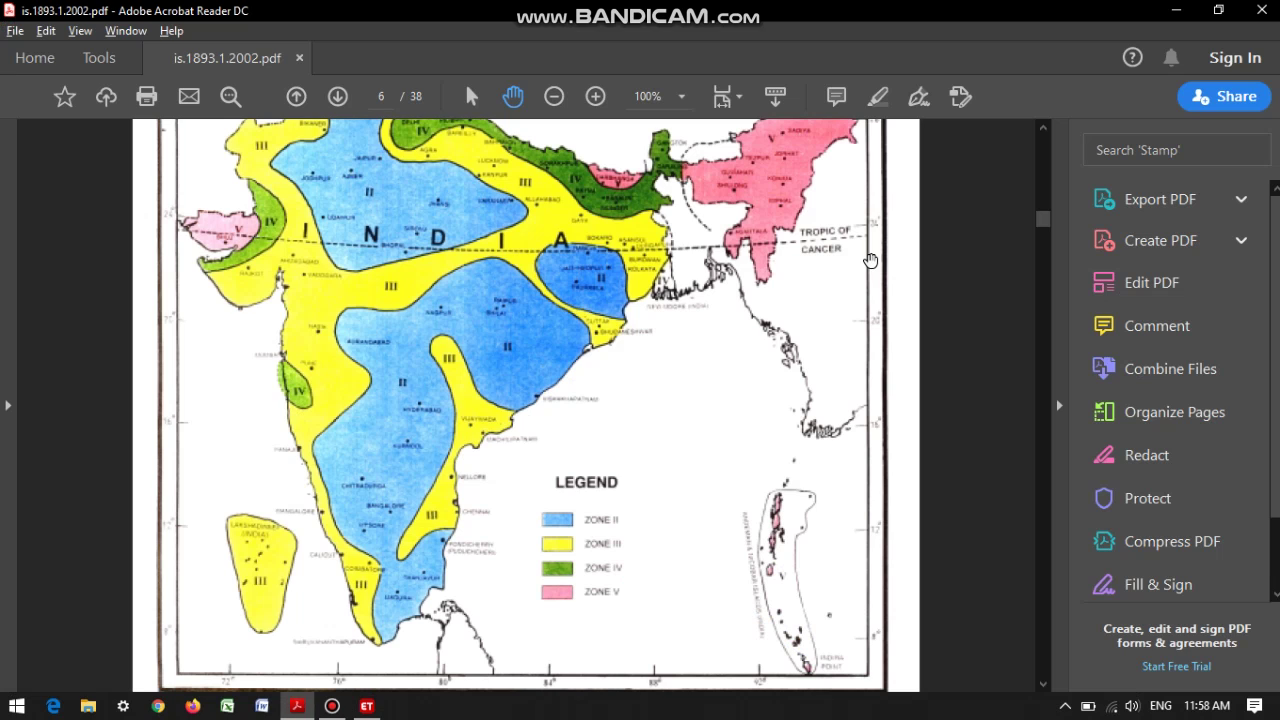
{"action": "scroll", "coordinate": [862, 300], "scroll_direction": "down", "scroll_amount": 20}
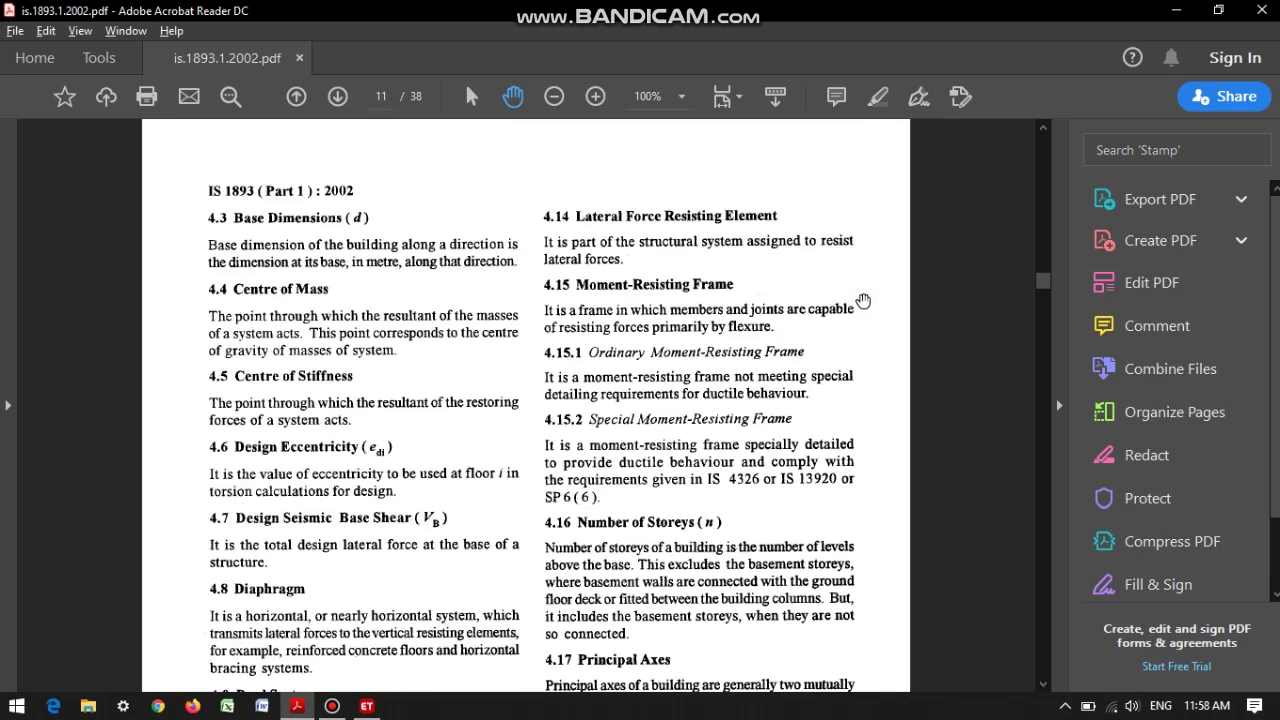
{"action": "scroll", "coordinate": [862, 300], "scroll_direction": "down", "scroll_amount": 10}
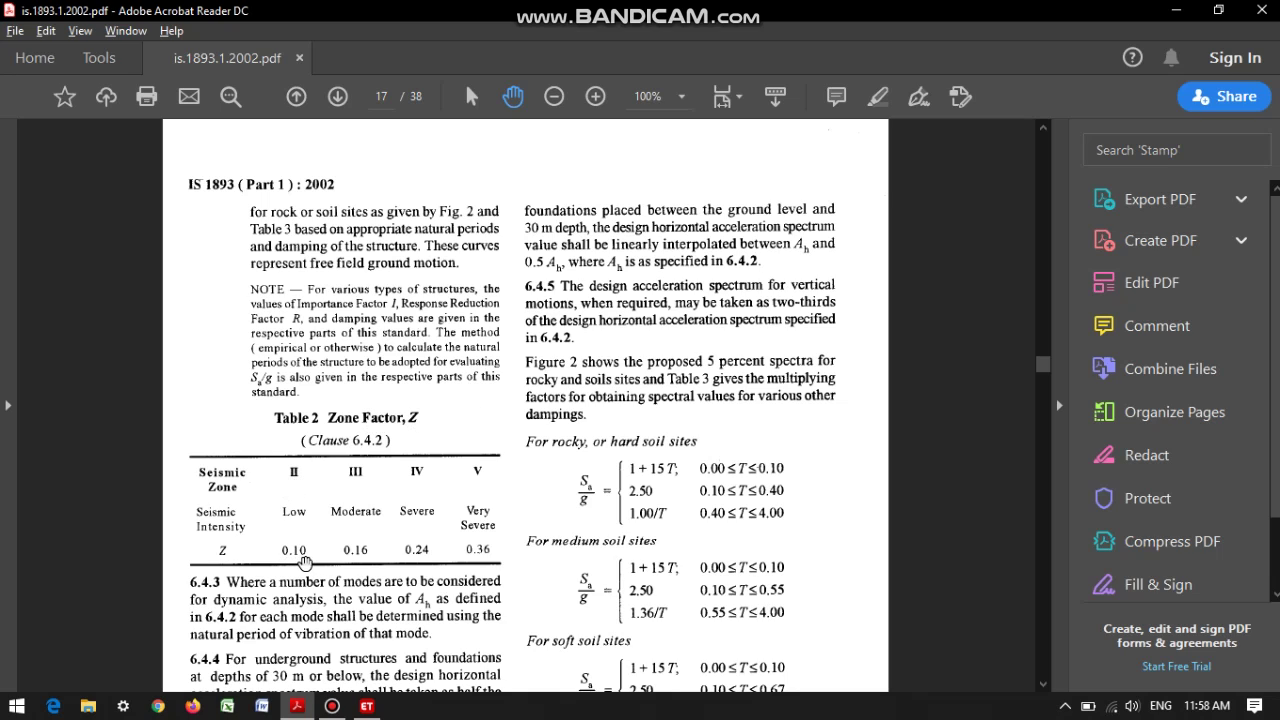
{"action": "key", "text": "alt+Tab"}
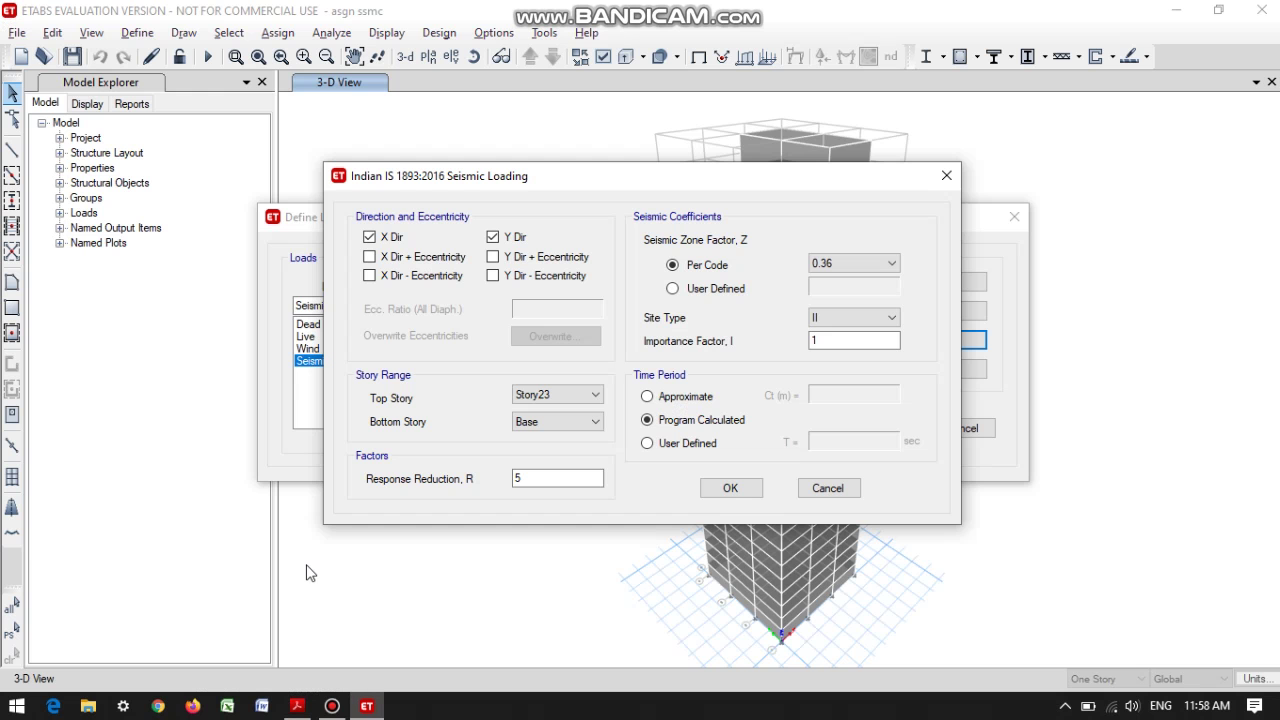
{"action": "left_click", "coordinate": [880, 263]}
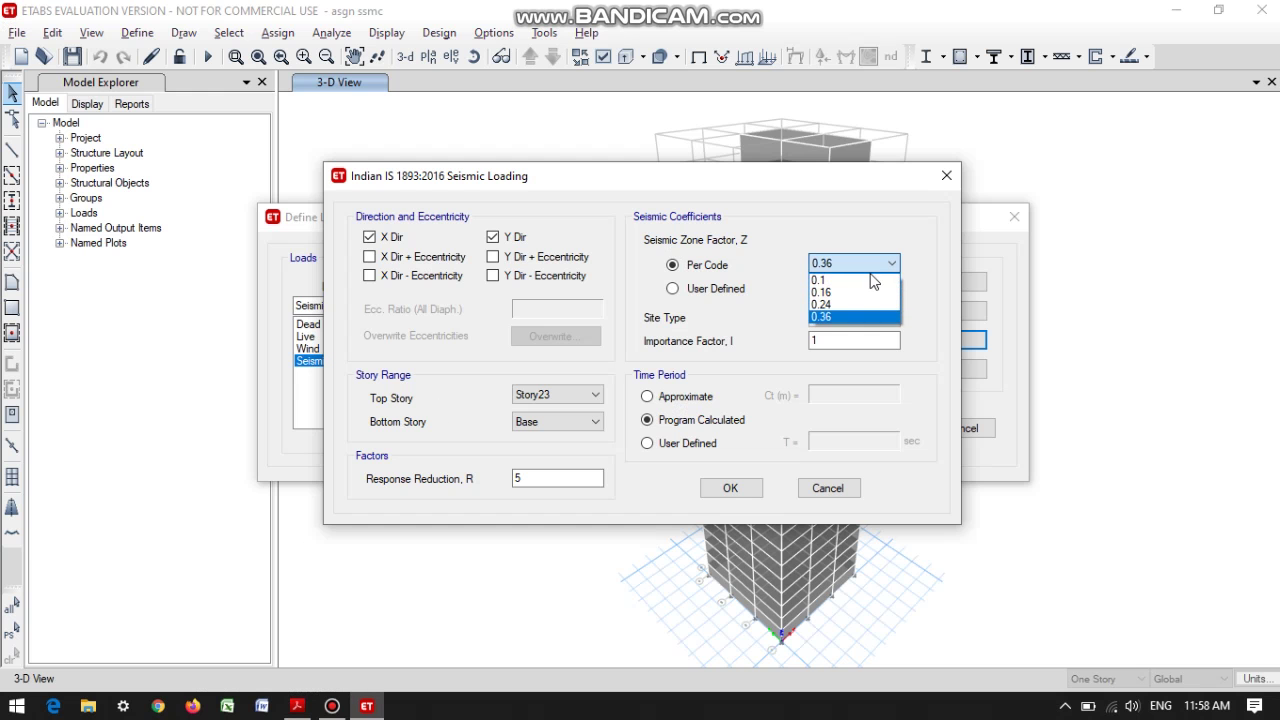
{"action": "left_click", "coordinate": [870, 282]}
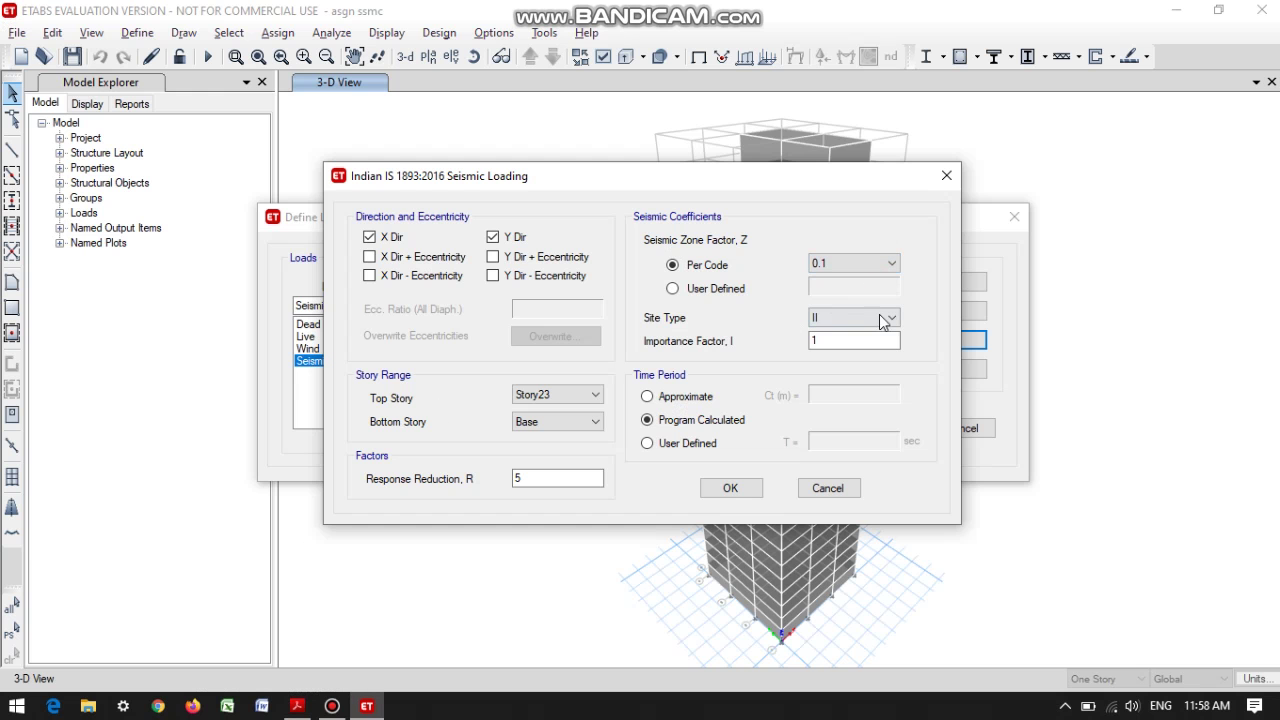
Step: Check the site soil types in Figure 2, Response Spectra, of the IS 1893 PDF and return to ETABS
{"action": "key", "text": "alt+Tab"}
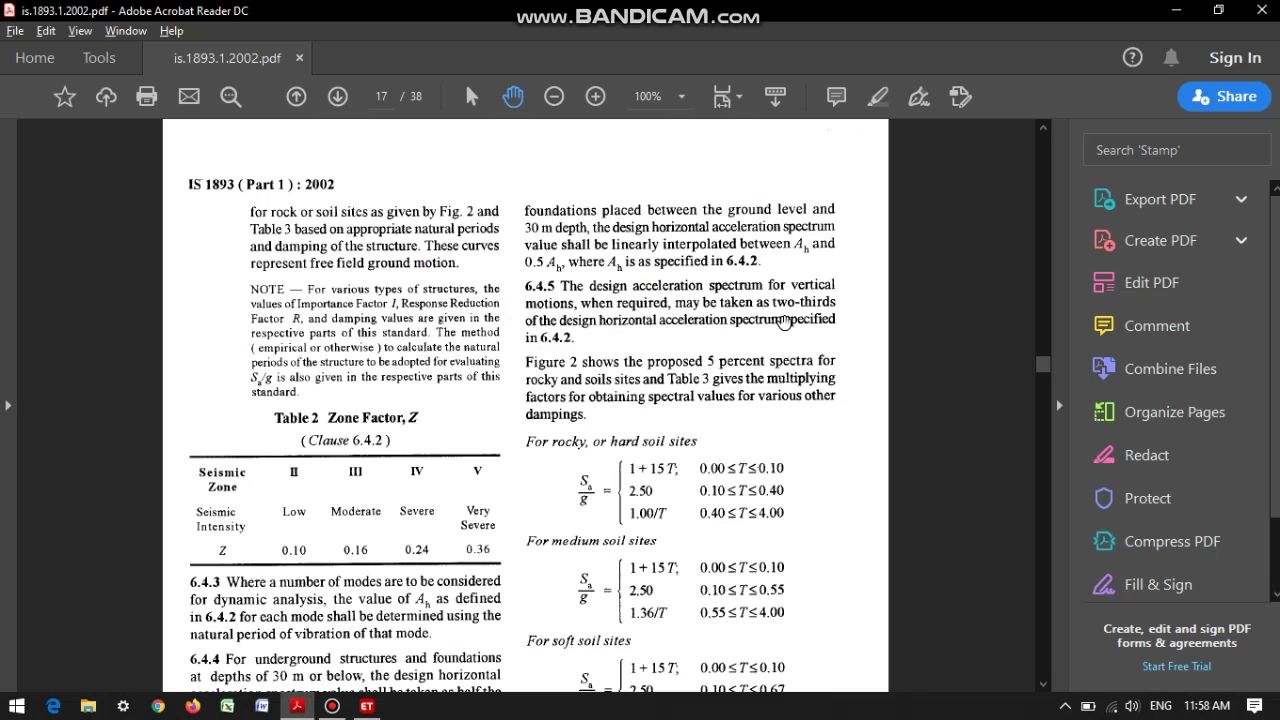
{"action": "scroll", "coordinate": [784, 323], "scroll_direction": "down", "scroll_amount": 10}
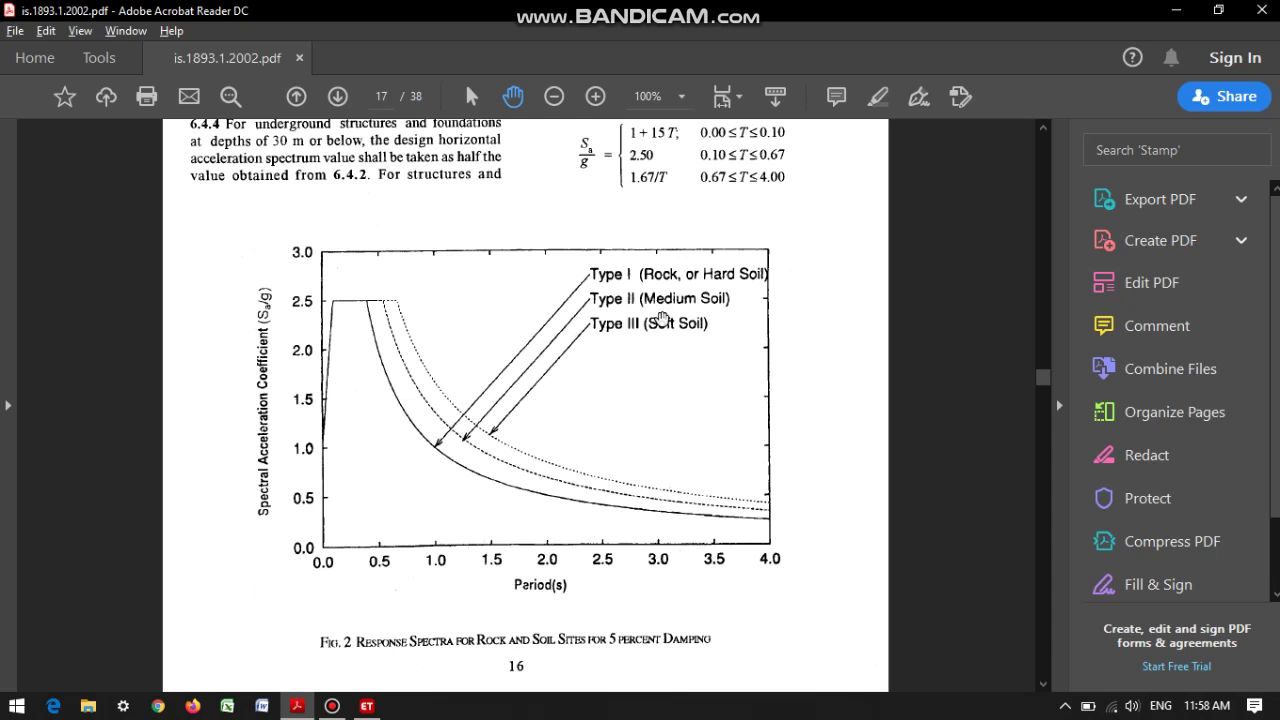
{"action": "key", "text": "alt+Tab"}
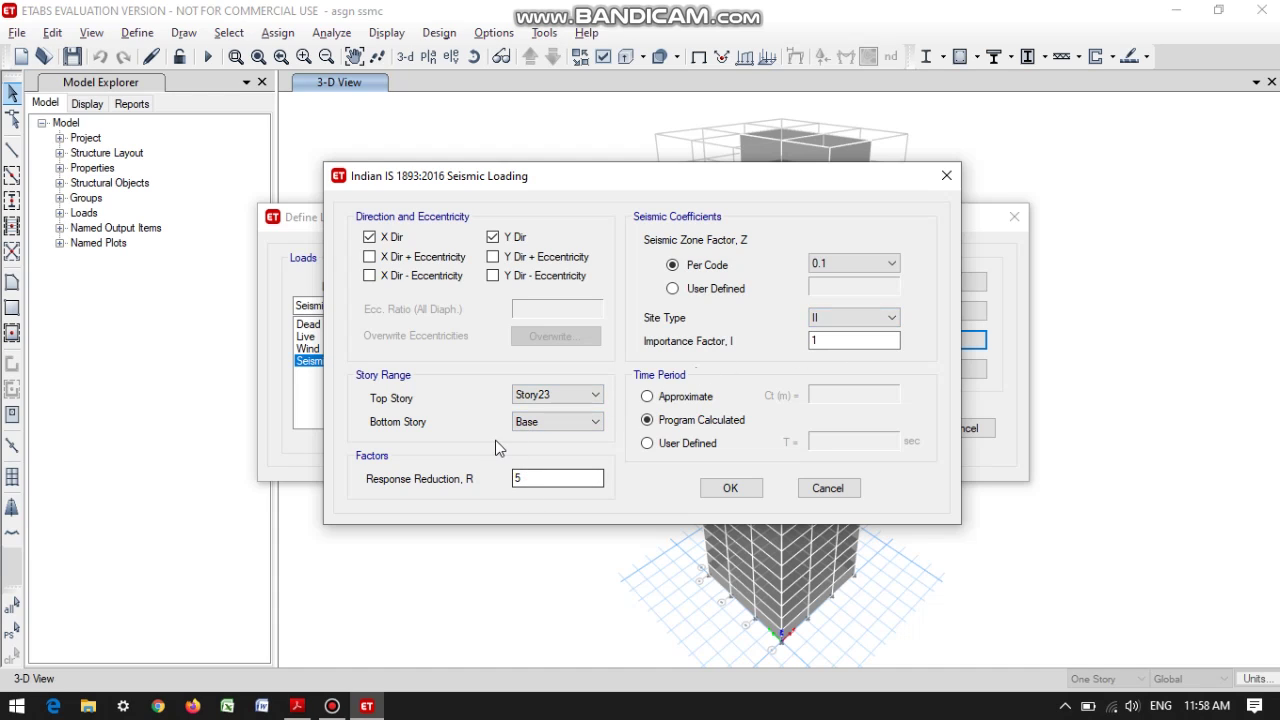
Step: Check the response reduction factors for building systems in Table 7 of the IS 1893 PDF and return to ETABS
{"action": "key", "text": "alt+Tab"}
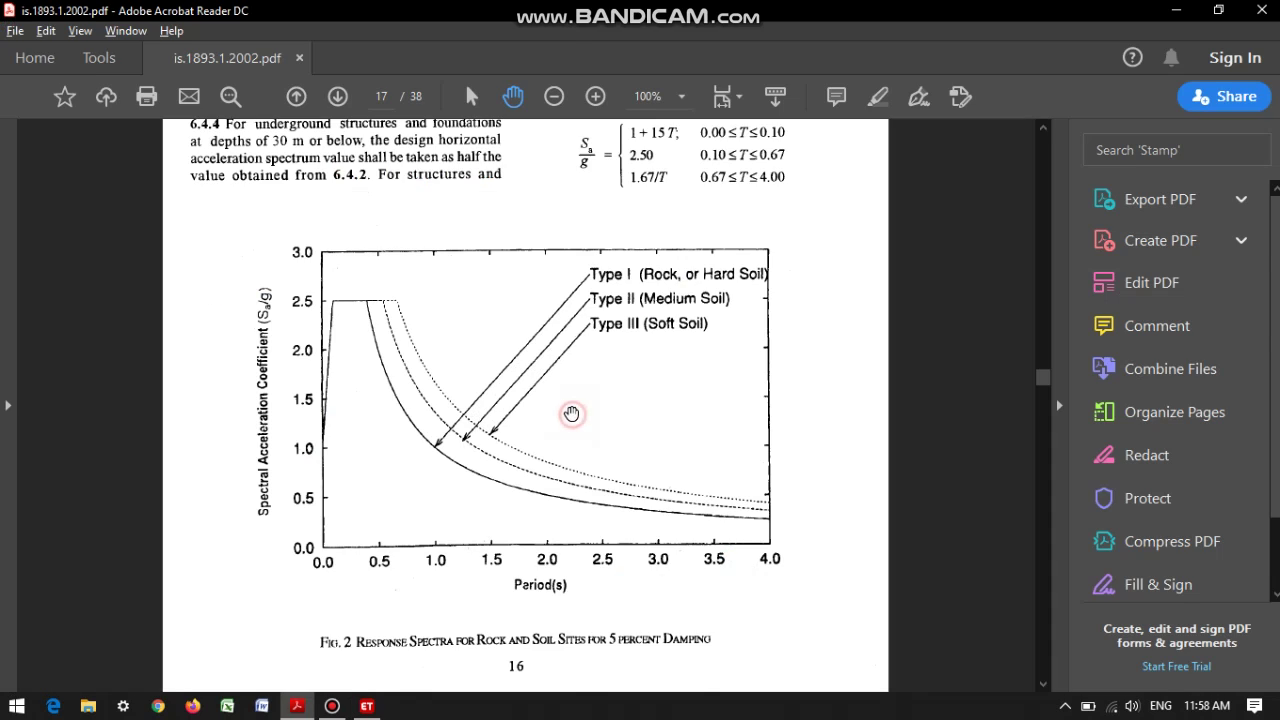
{"action": "scroll", "coordinate": [570, 413], "scroll_direction": "down", "scroll_amount": 5}
{"action": "scroll", "coordinate": [570, 413], "scroll_direction": "down", "scroll_amount": 15}
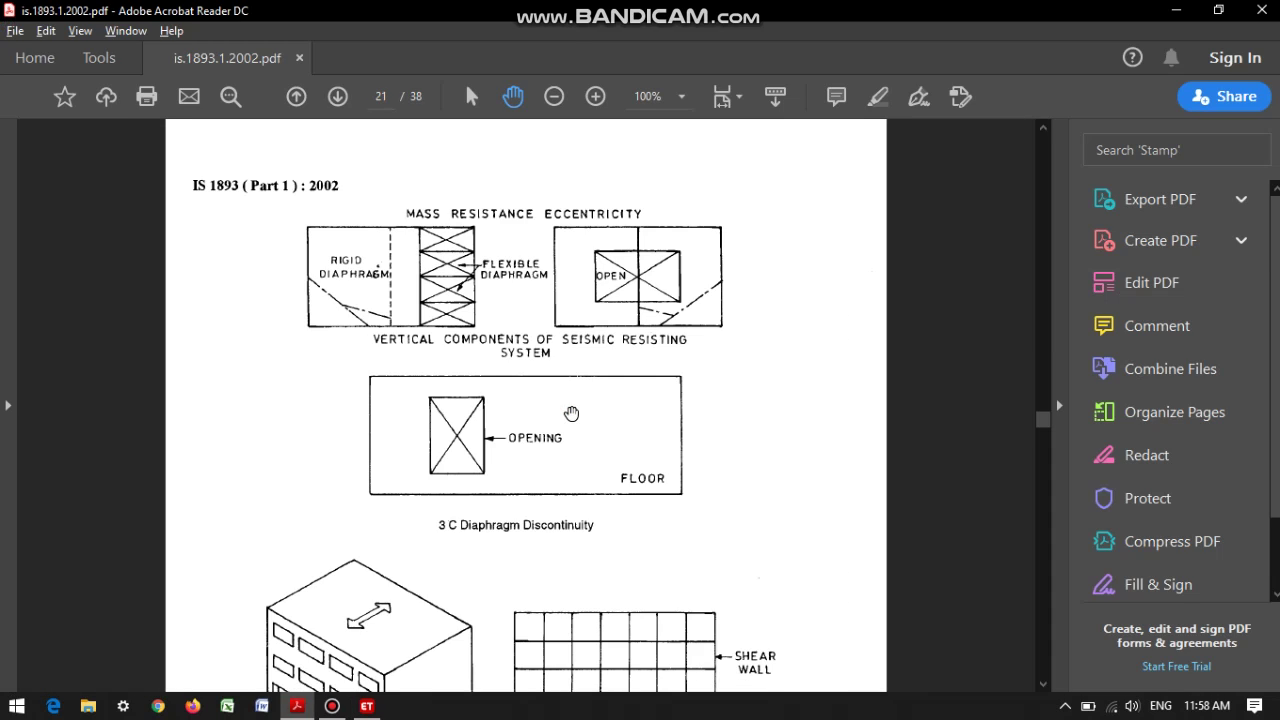
{"action": "scroll", "coordinate": [571, 413], "scroll_direction": "down", "scroll_amount": 6}
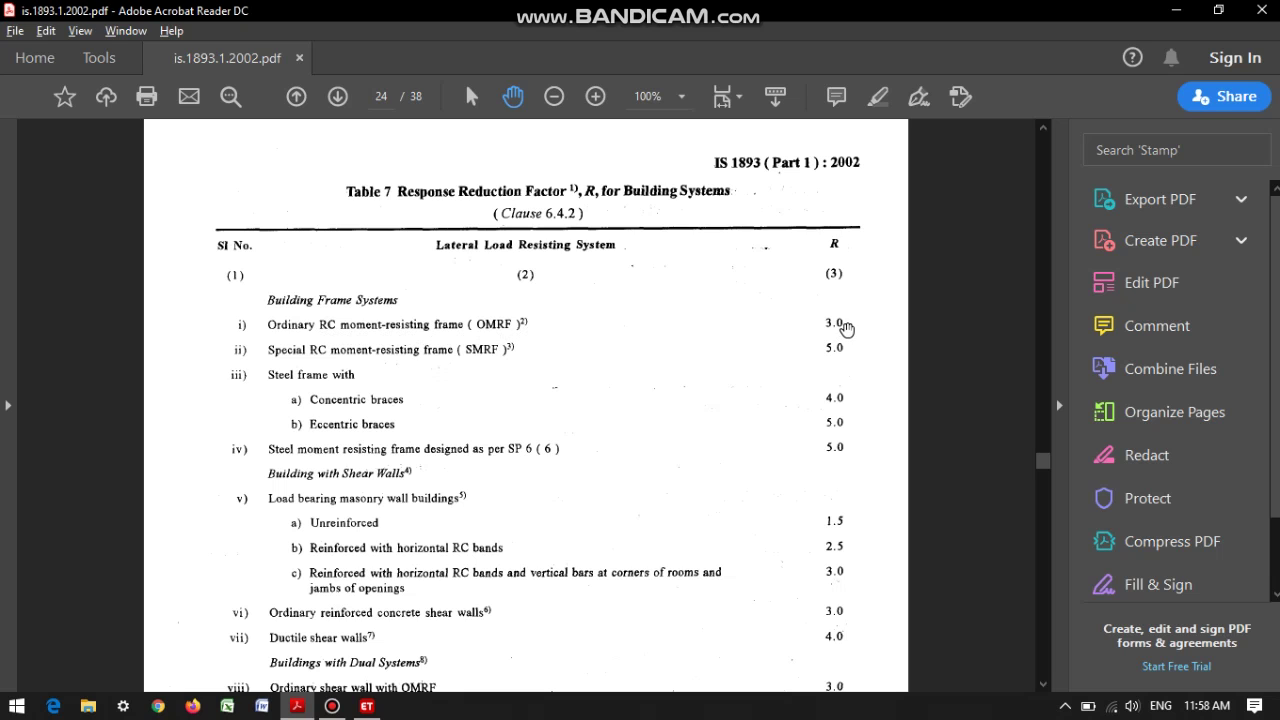
{"action": "key", "text": "alt+Tab"}
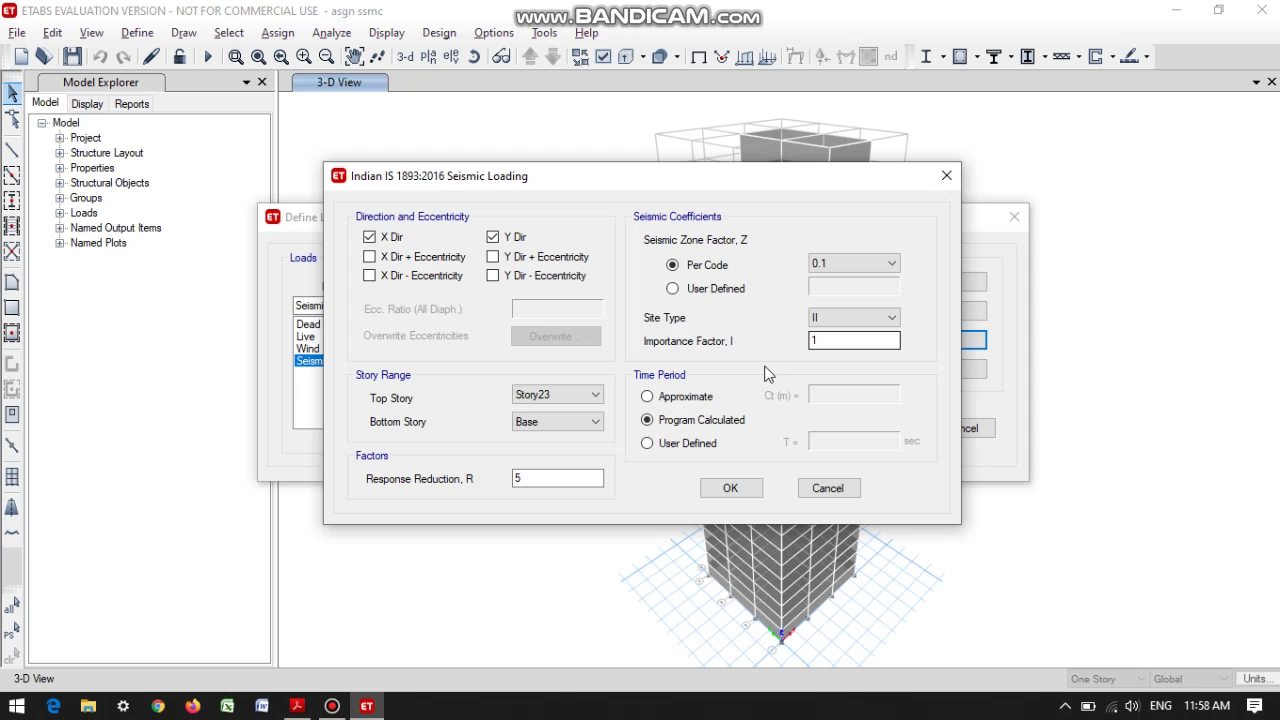
Step: Accept the IS 1893:2016 seismic loading settings and the load pattern definitions
{"action": "double_click", "coordinate": [529, 479]}
{"action": "left_click", "coordinate": [720, 487]}
{"action": "left_click", "coordinate": [864, 427]}
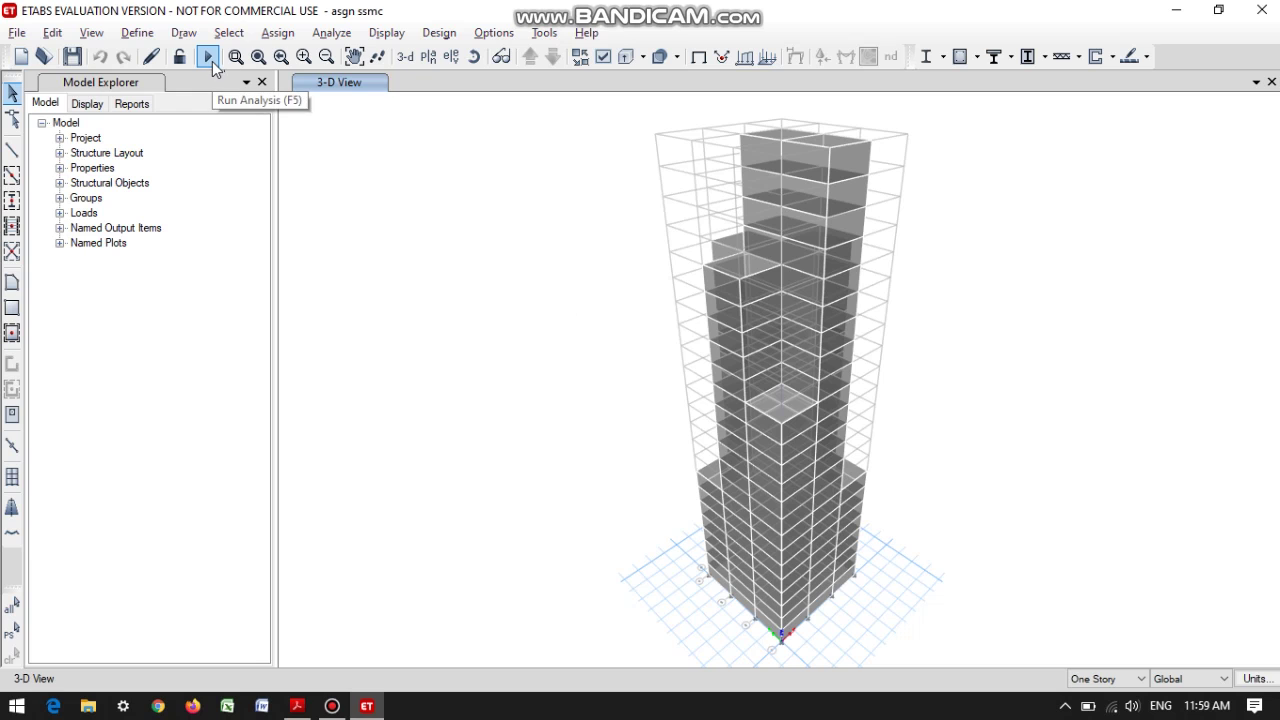
Step: Set the Wind load case to Do Not Run and run the analysis for the remaining cases
{"action": "left_click", "coordinate": [331, 32]}
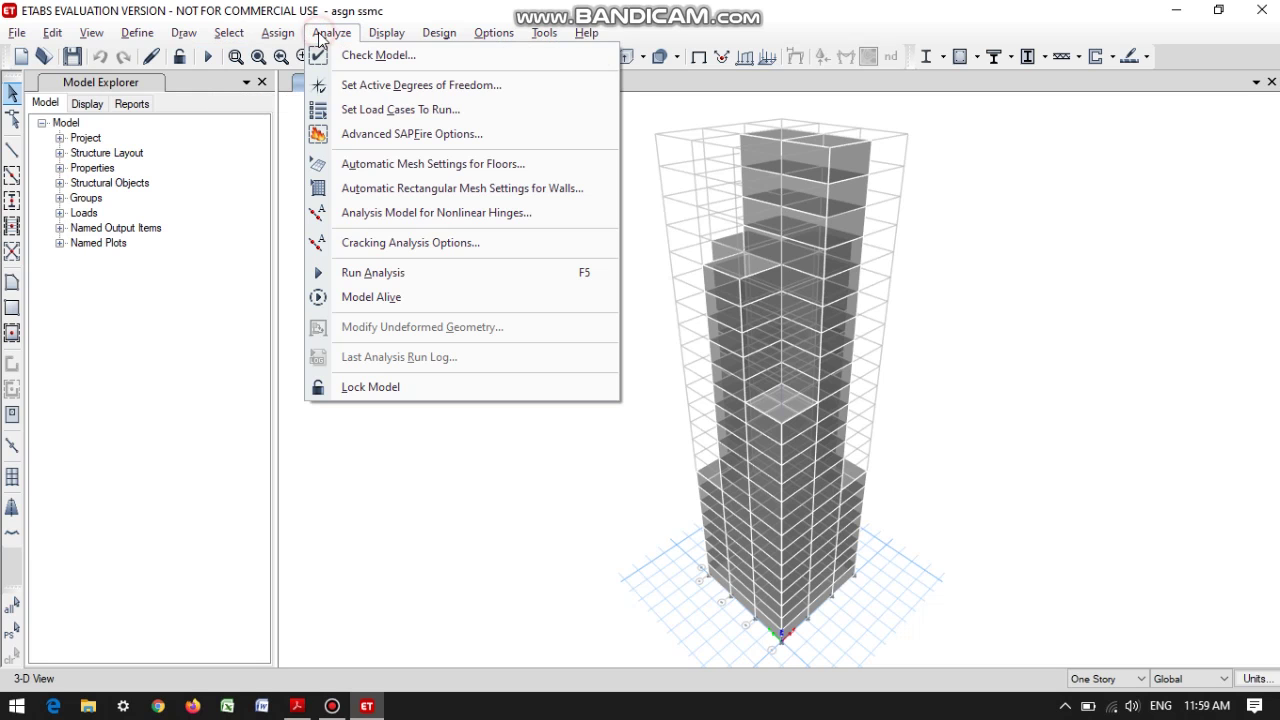
{"action": "left_click", "coordinate": [381, 109]}
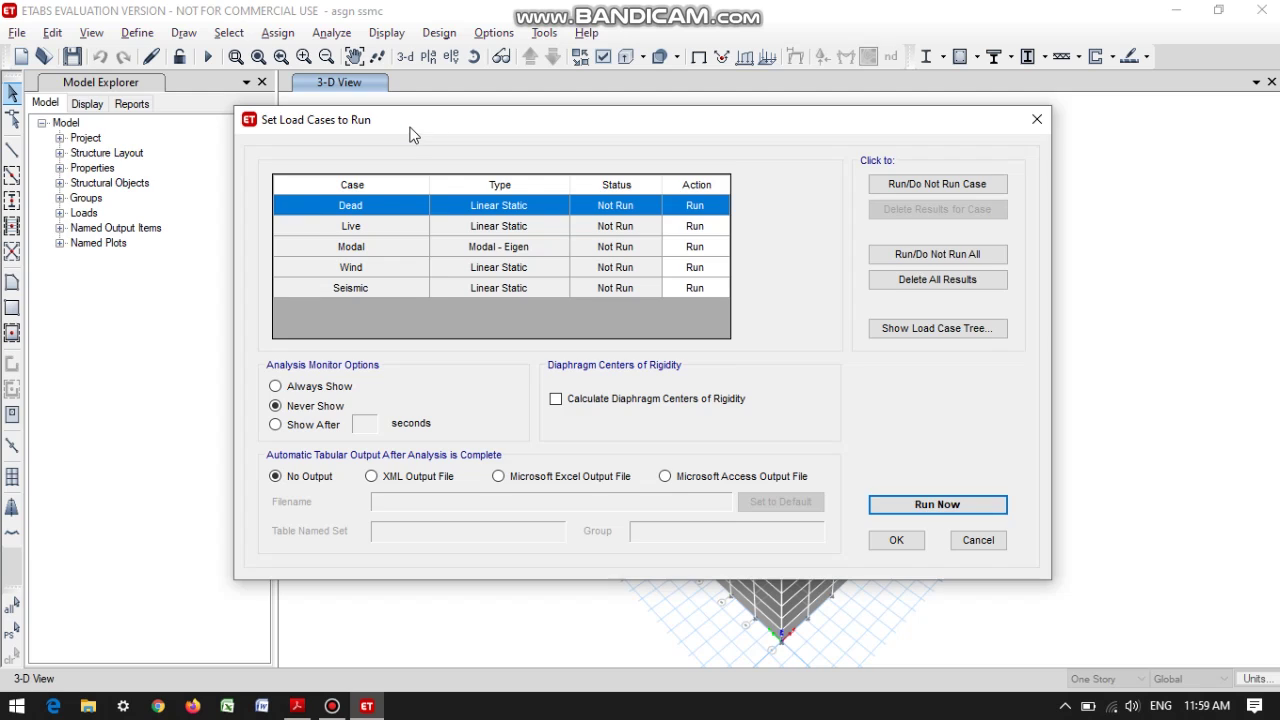
{"action": "left_click_drag", "start_coordinate": [409, 128], "coordinate": [258, 121]}
{"action": "left_click", "coordinate": [540, 264]}
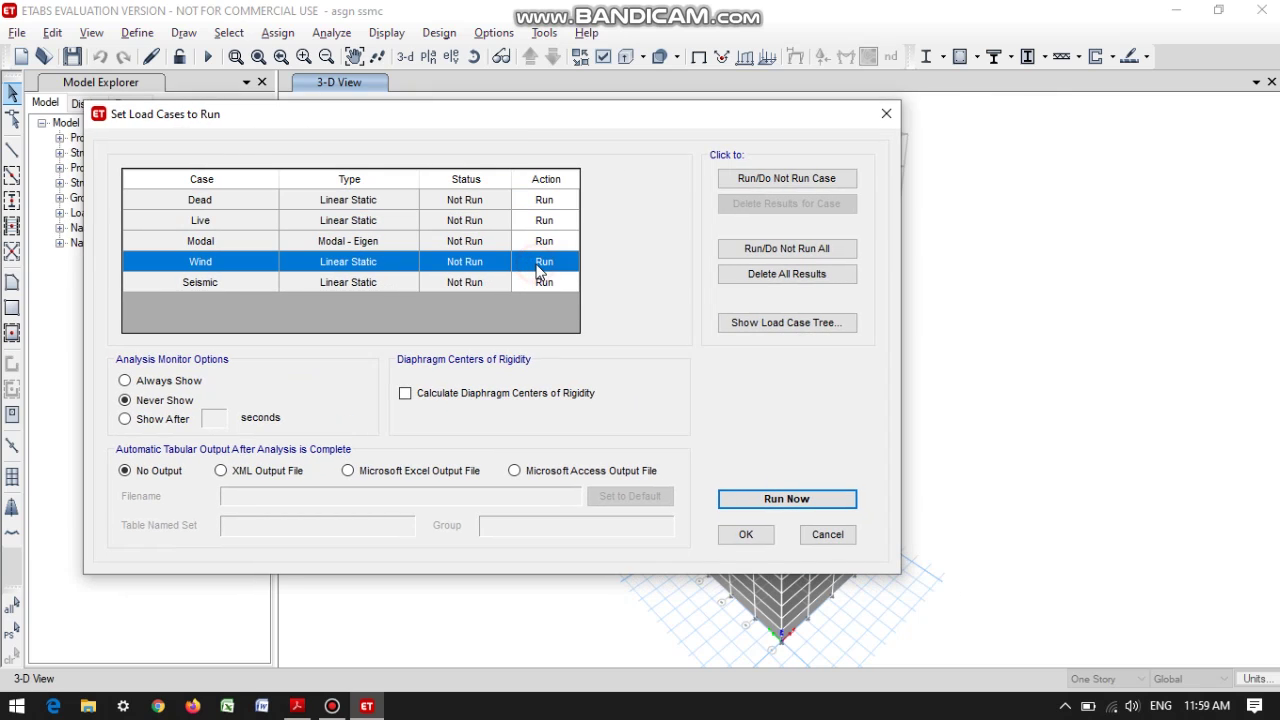
{"action": "left_click", "coordinate": [760, 178]}
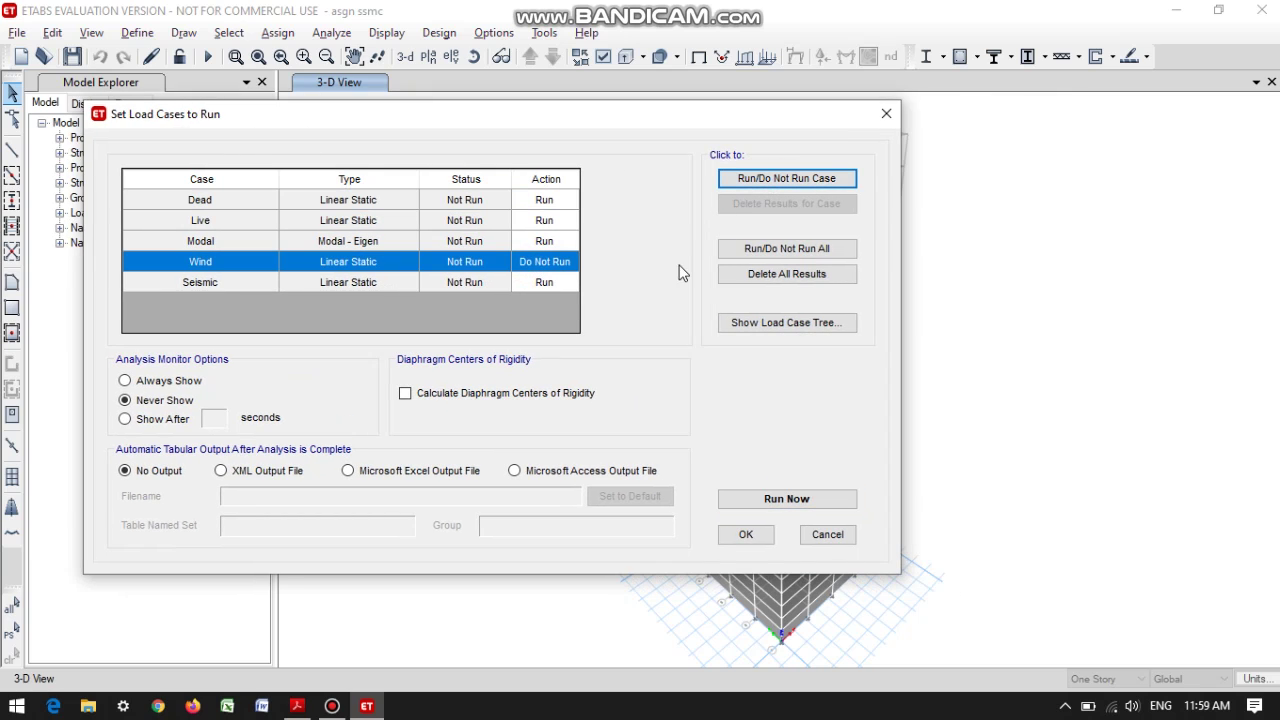
{"action": "left_click", "coordinate": [768, 500]}
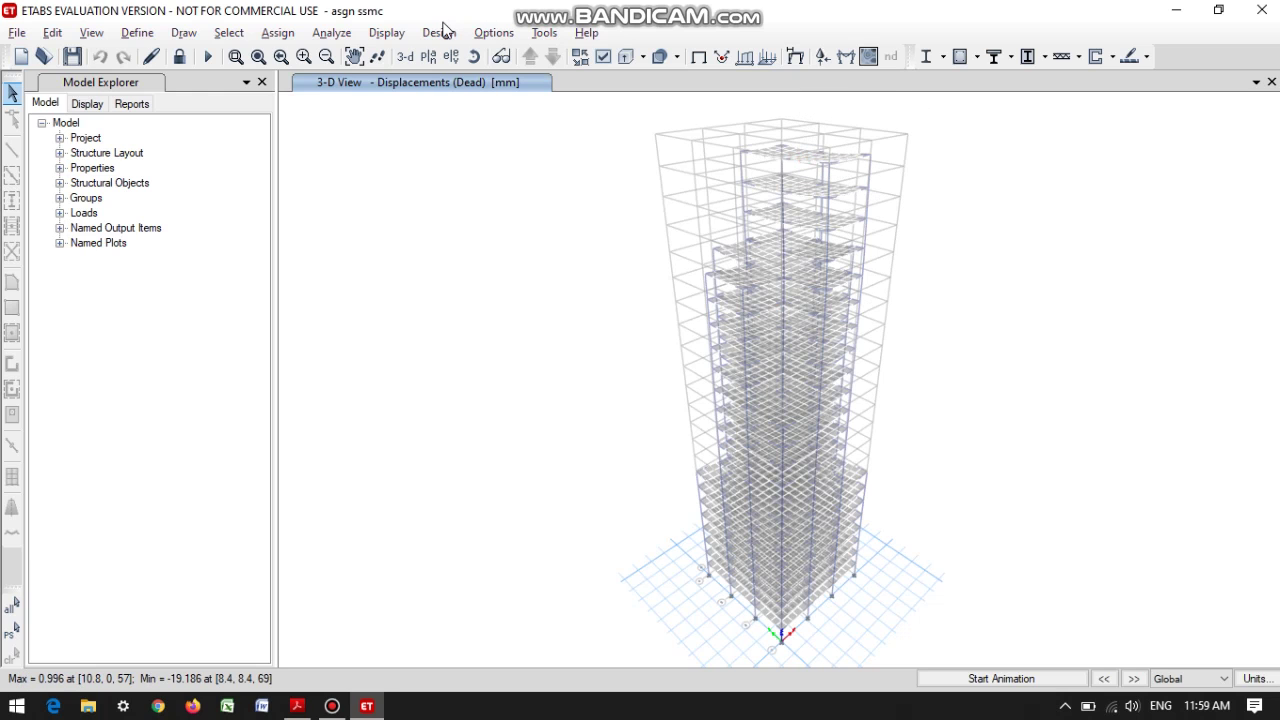
Step: Run the concrete frame design check on the analysed building
{"action": "left_click", "coordinate": [443, 34]}
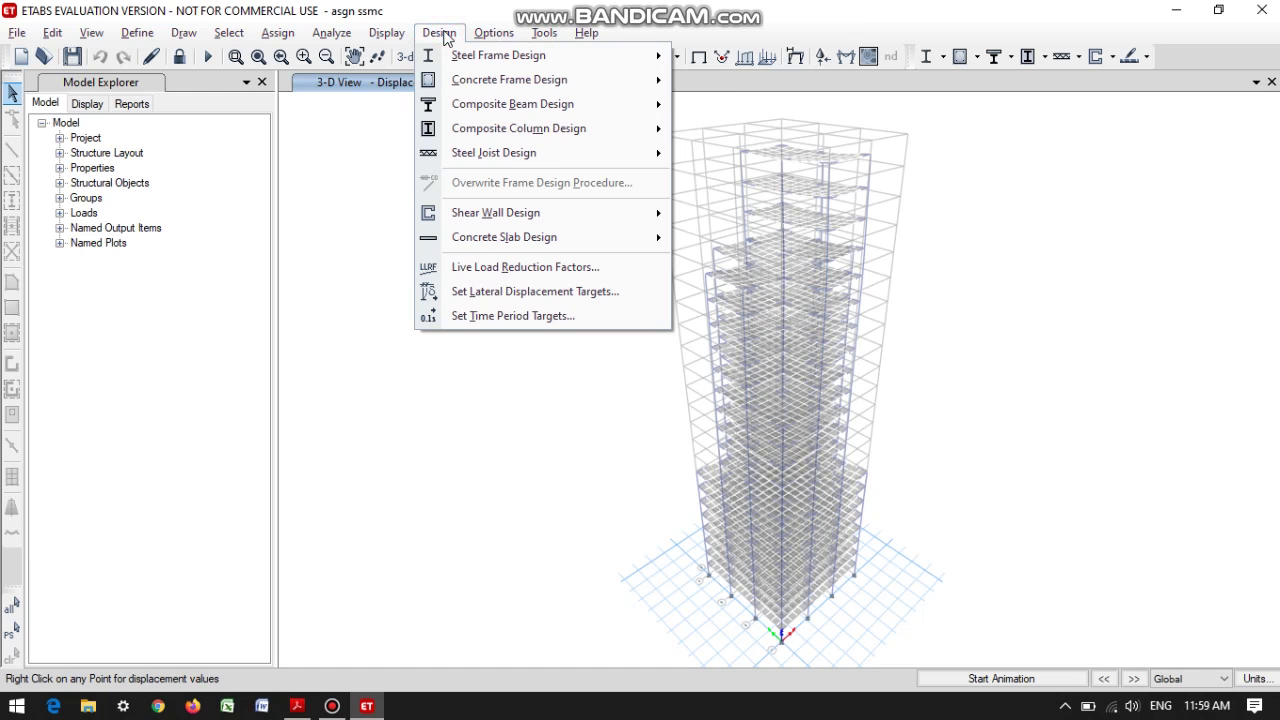
{"action": "mouse_move", "coordinate": [562, 88]}
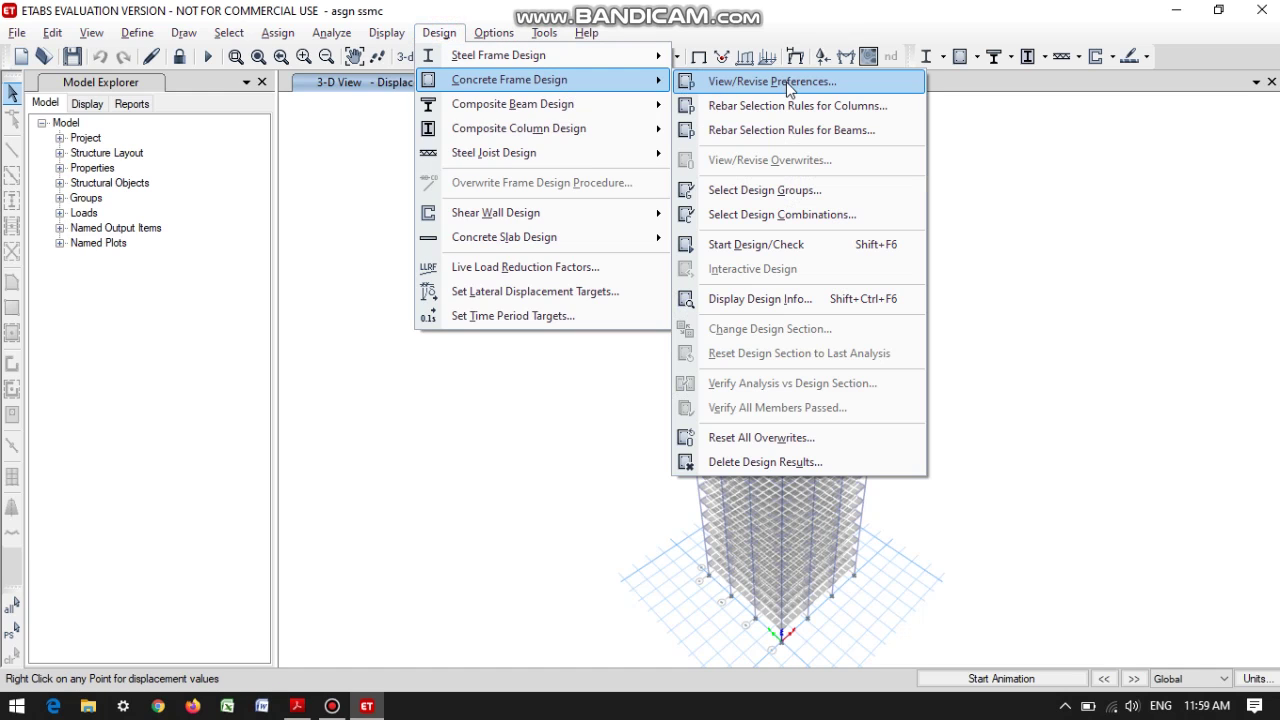
{"action": "left_click", "coordinate": [757, 245]}
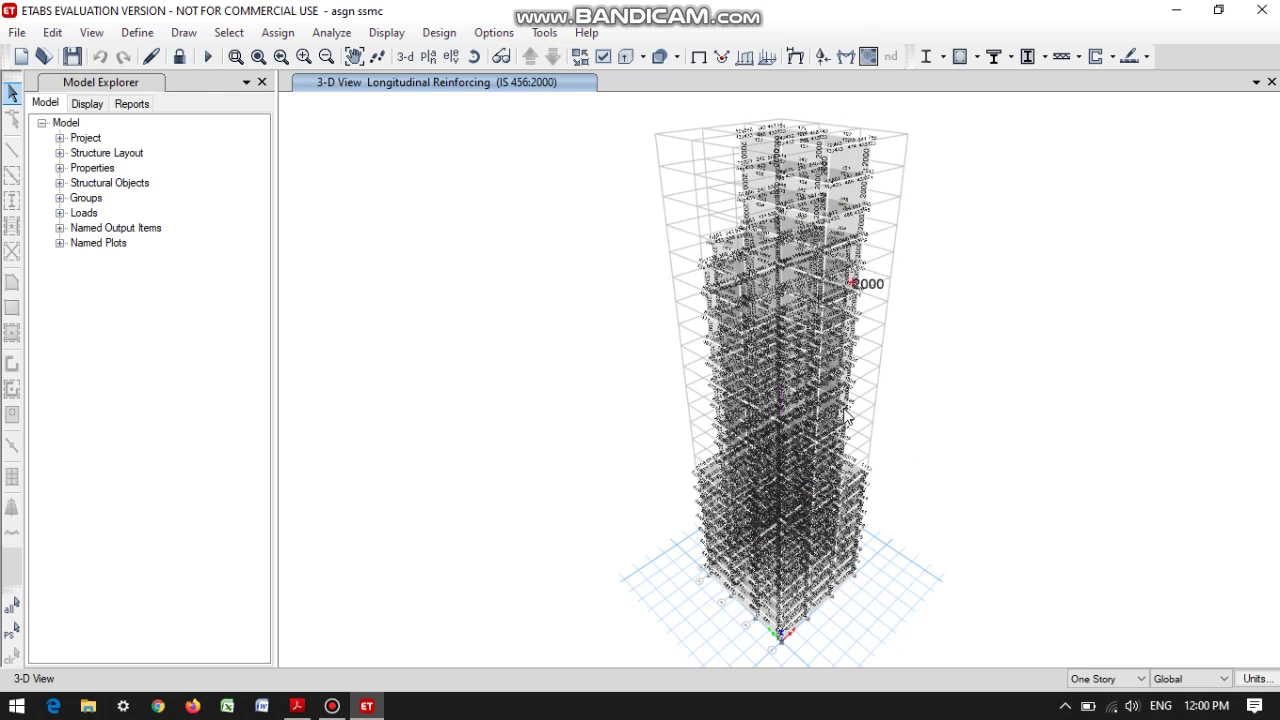
{"action": "left_click", "coordinate": [551, 447]}
{"action": "left_click", "coordinate": [1006, 551]}
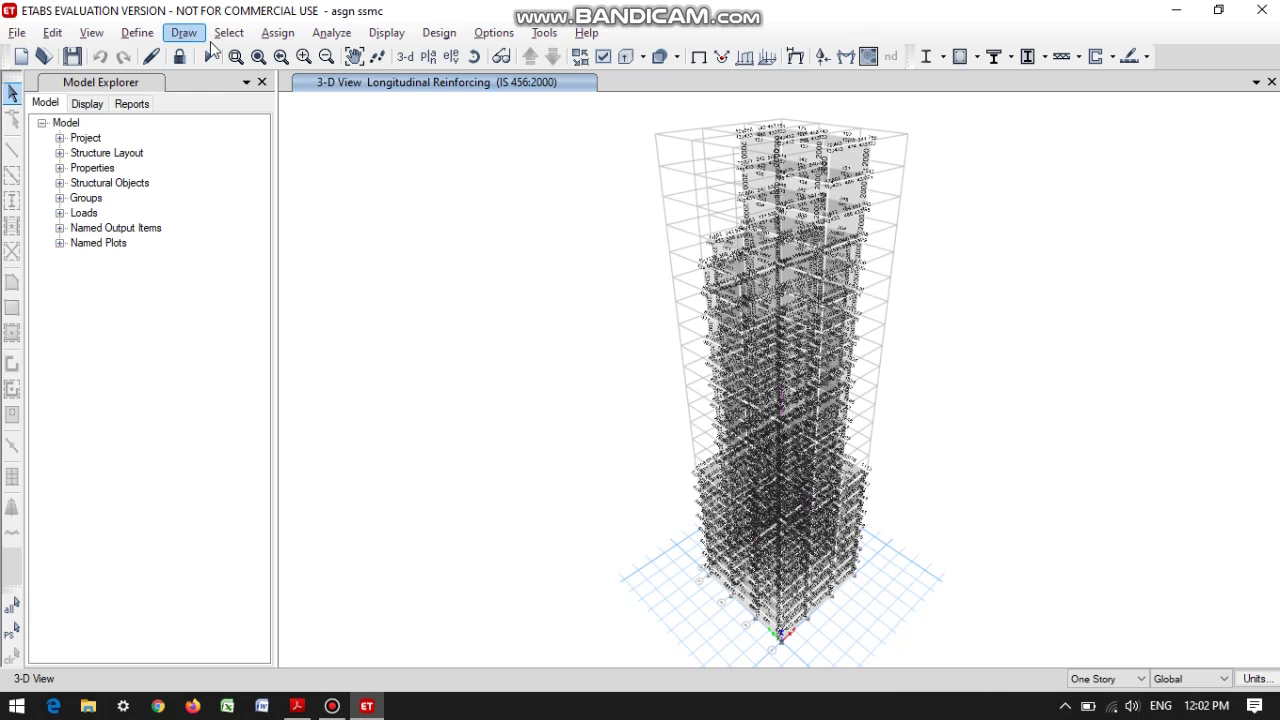
Step: Unlock the model and accept deleting the analysis results
{"action": "left_click", "coordinate": [179, 56]}
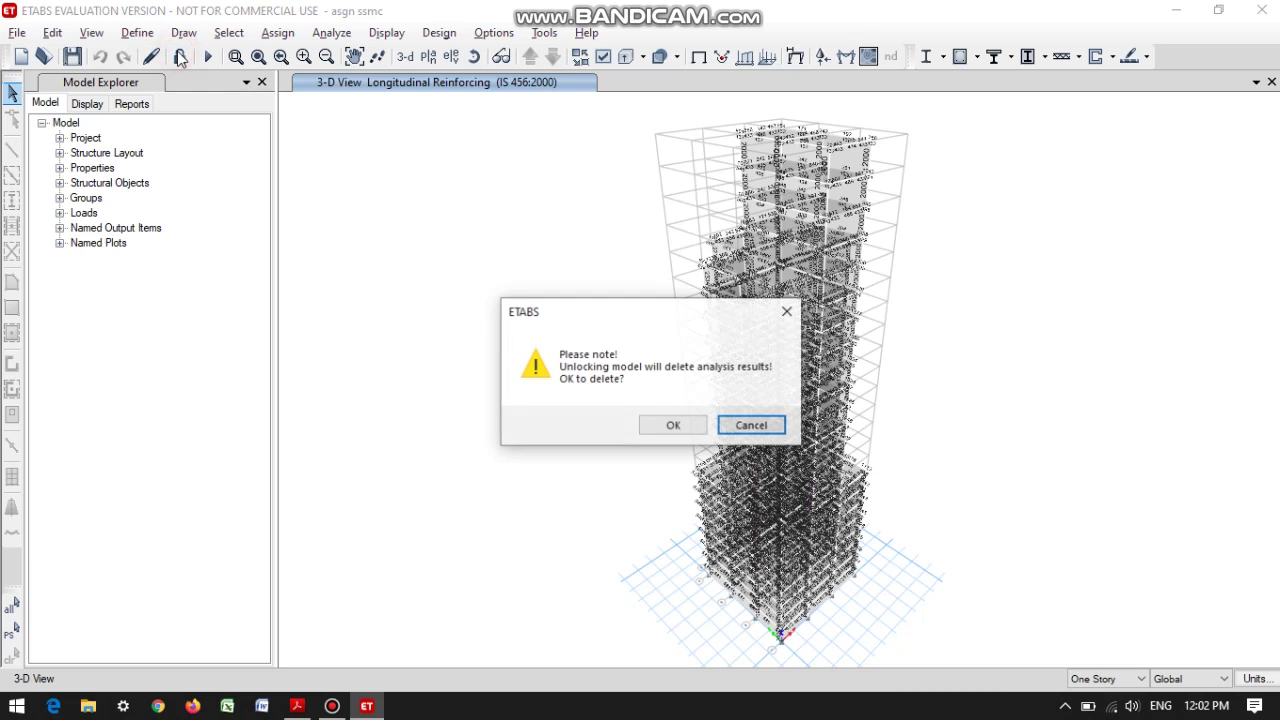
{"action": "left_click", "coordinate": [670, 425]}
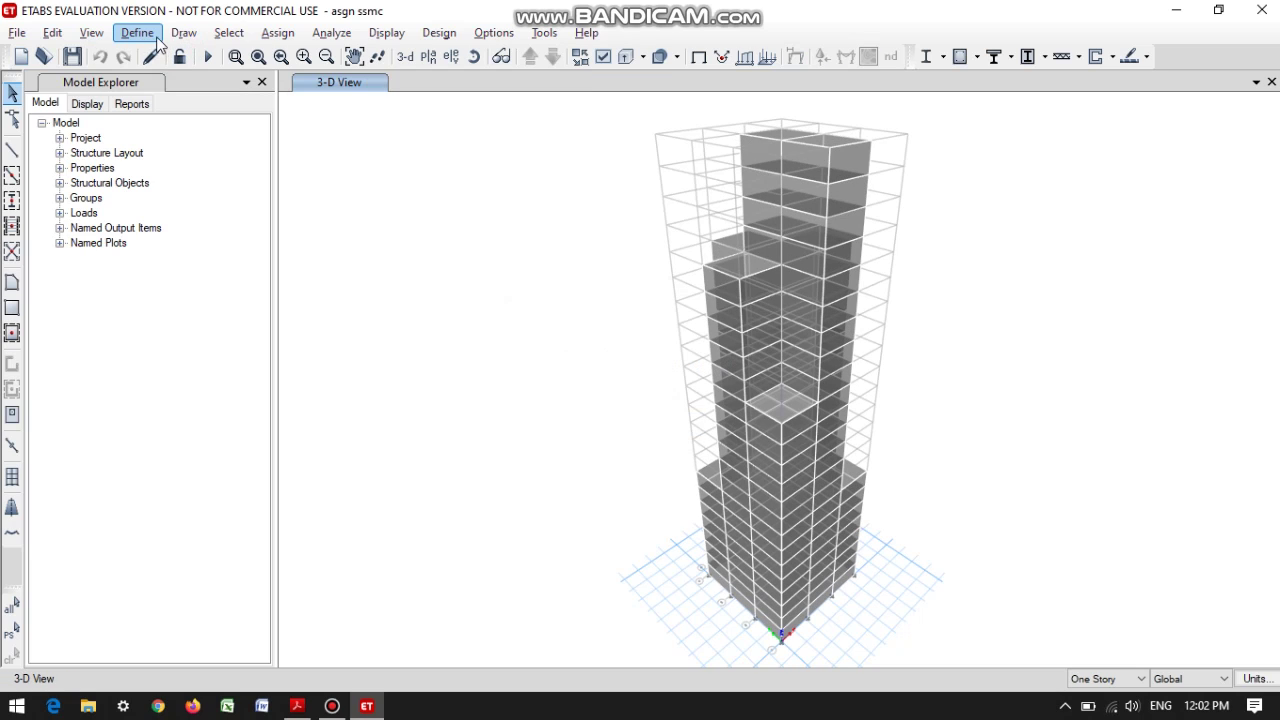
Step: Start adding a new response spectrum function of type IS1893:2002
{"action": "left_click", "coordinate": [155, 36]}
{"action": "left_click", "coordinate": [158, 36]}
{"action": "left_click", "coordinate": [143, 35]}
{"action": "mouse_move", "coordinate": [308, 286]}
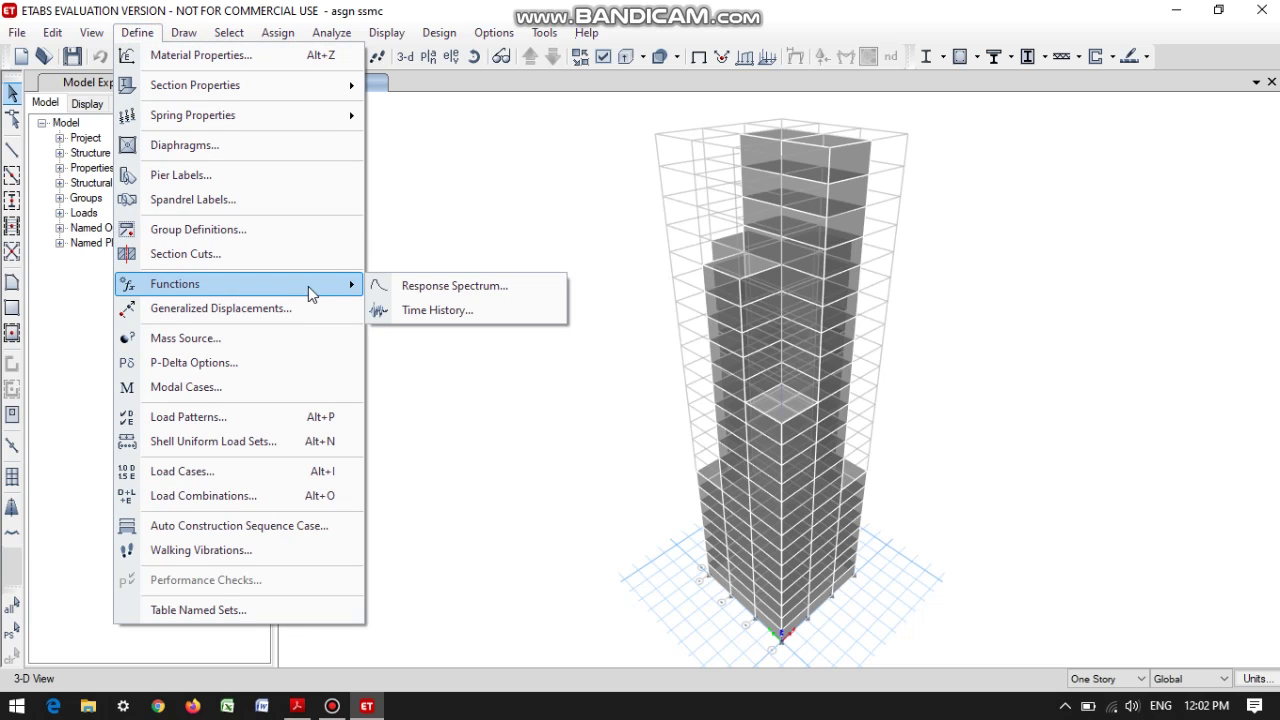
{"action": "left_click", "coordinate": [391, 289]}
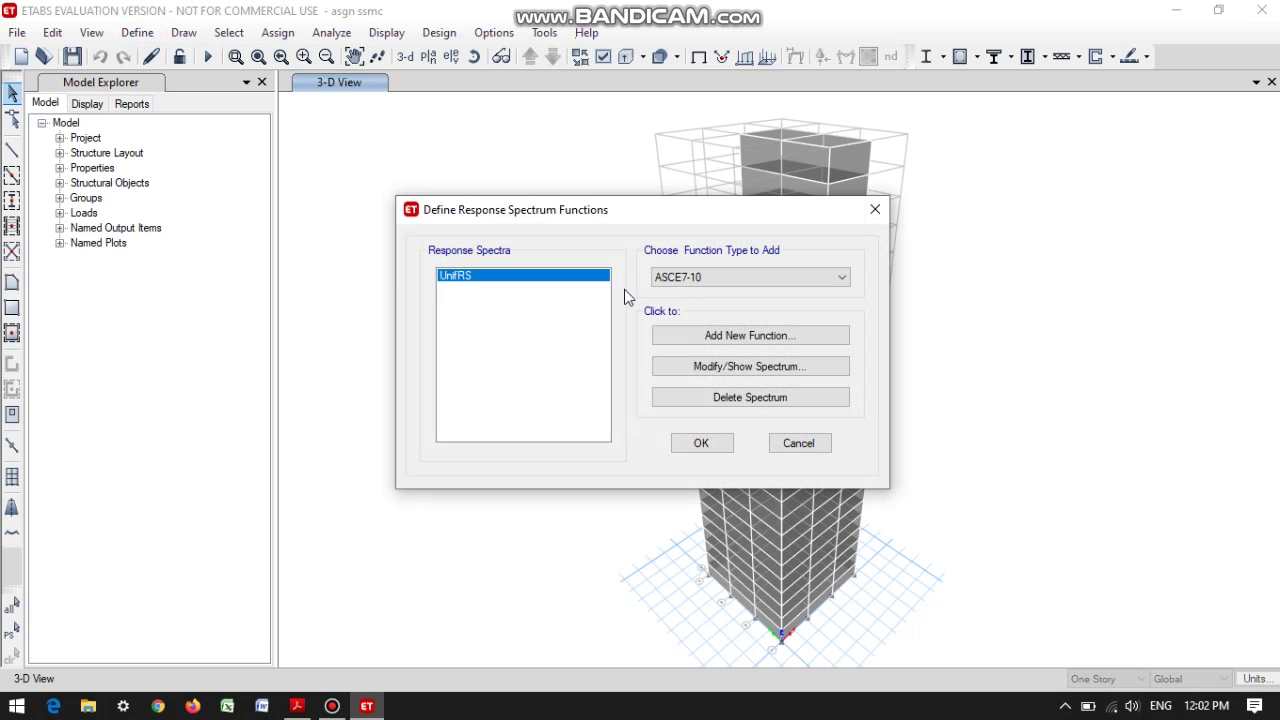
{"action": "left_click", "coordinate": [680, 280]}
{"action": "key", "text": "i"}
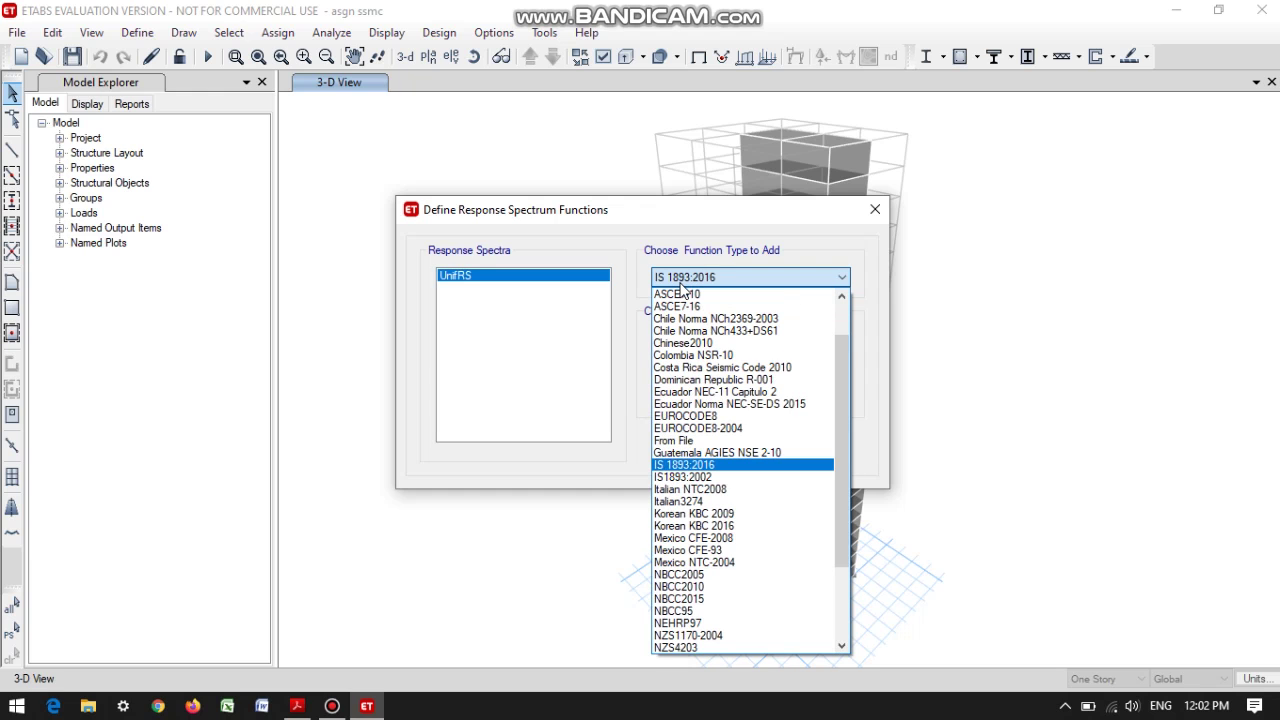
{"action": "left_click", "coordinate": [722, 477]}
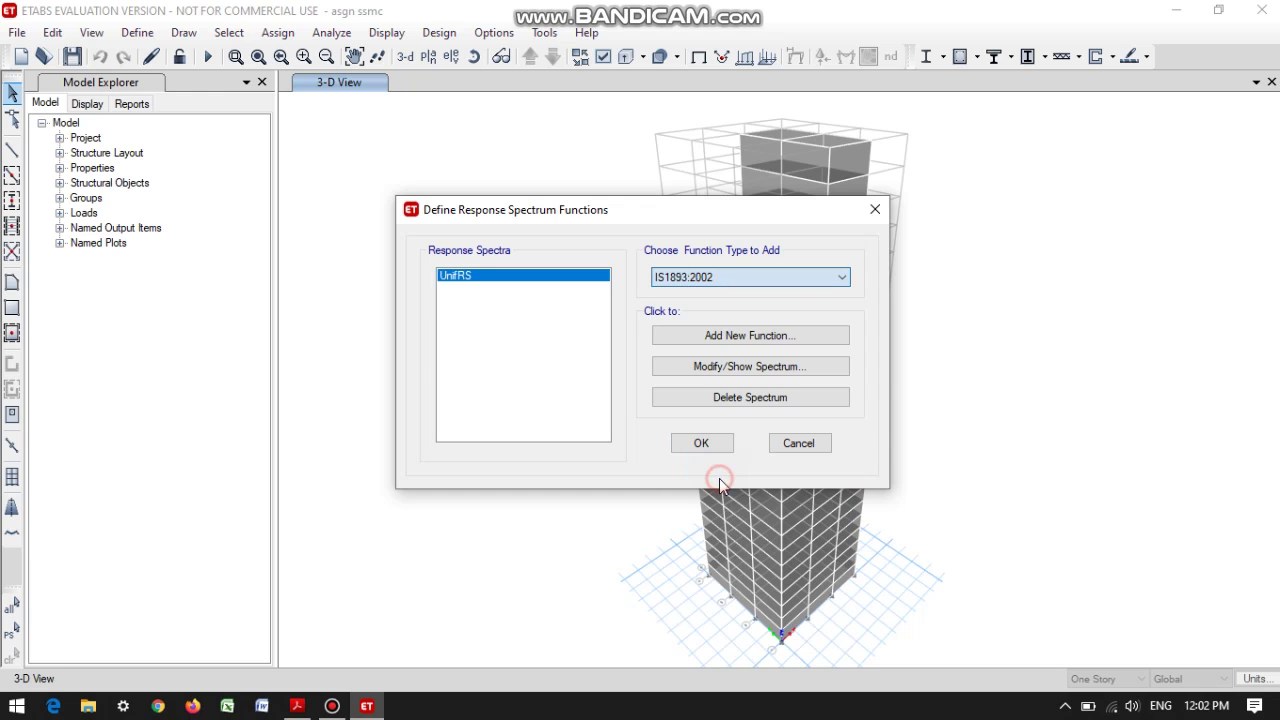
{"action": "left_click", "coordinate": [702, 335]}
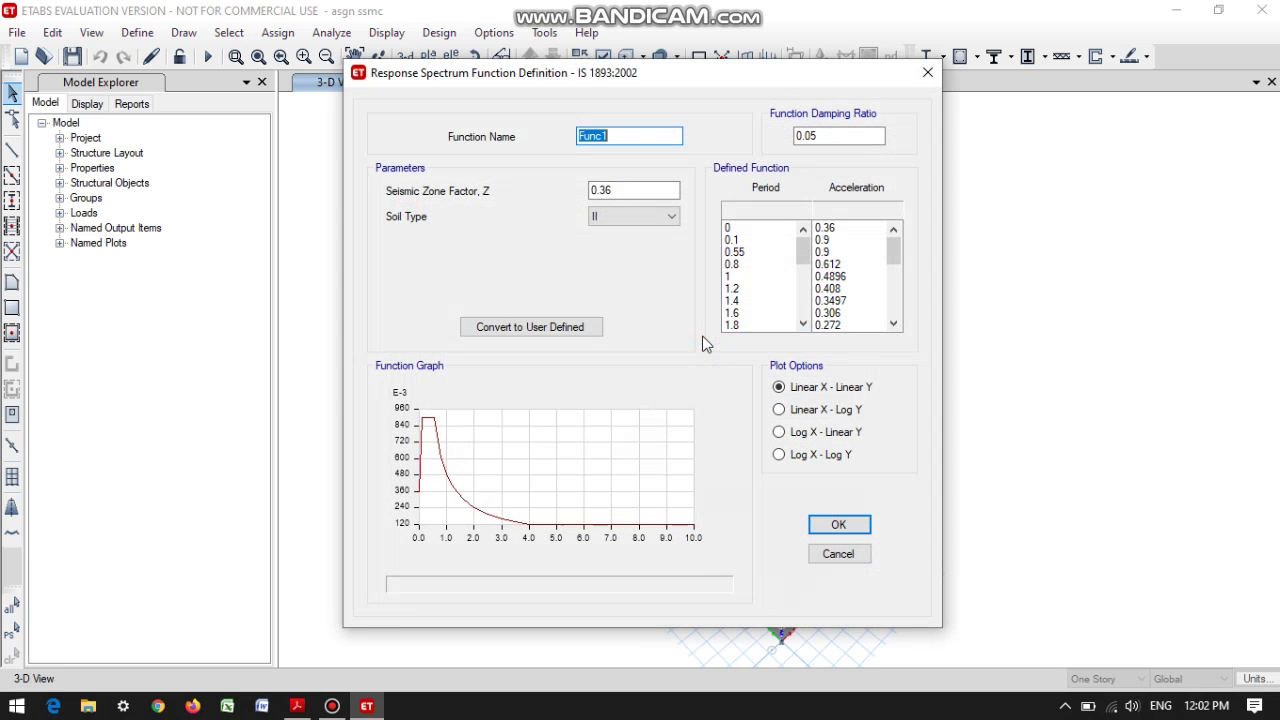
Step: Name the response spectrum function RS, set its seismic zone factor to 0.10, and accept the function definitions
{"action": "type", "text": "RS"}
{"action": "double_click", "coordinate": [612, 190]}
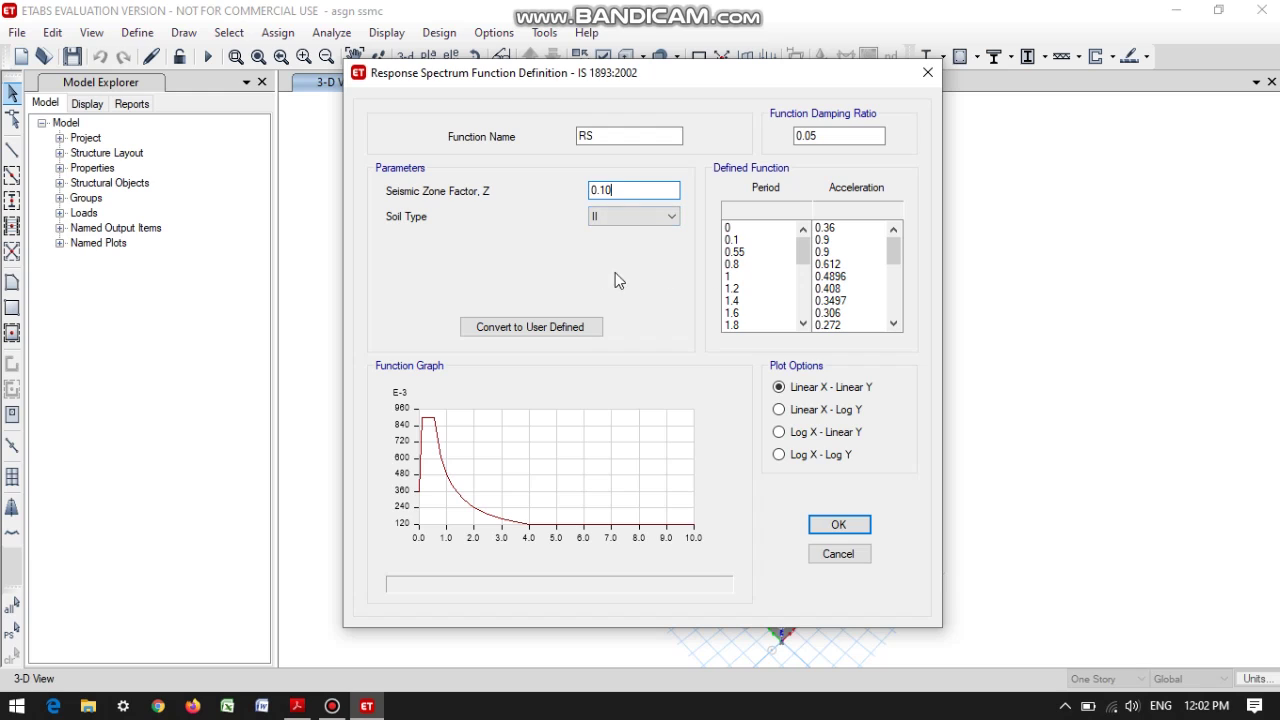
{"action": "left_click", "coordinate": [845, 136]}
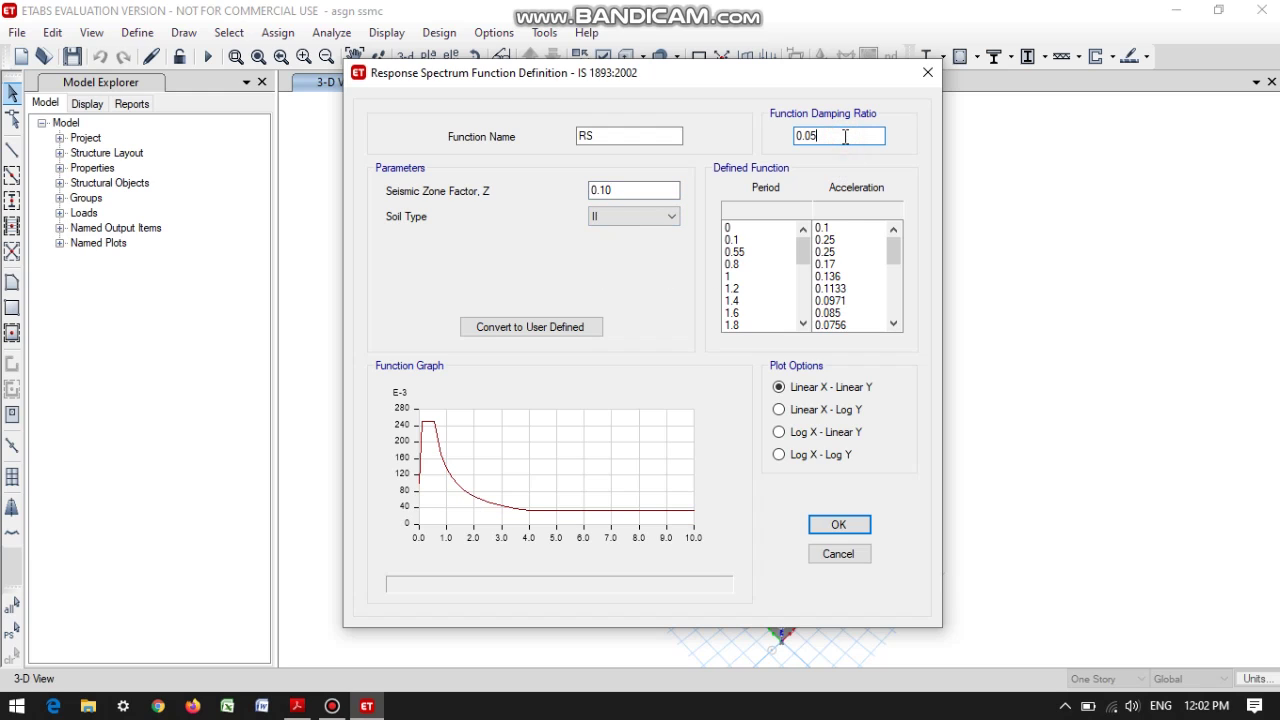
{"action": "left_click", "coordinate": [815, 527]}
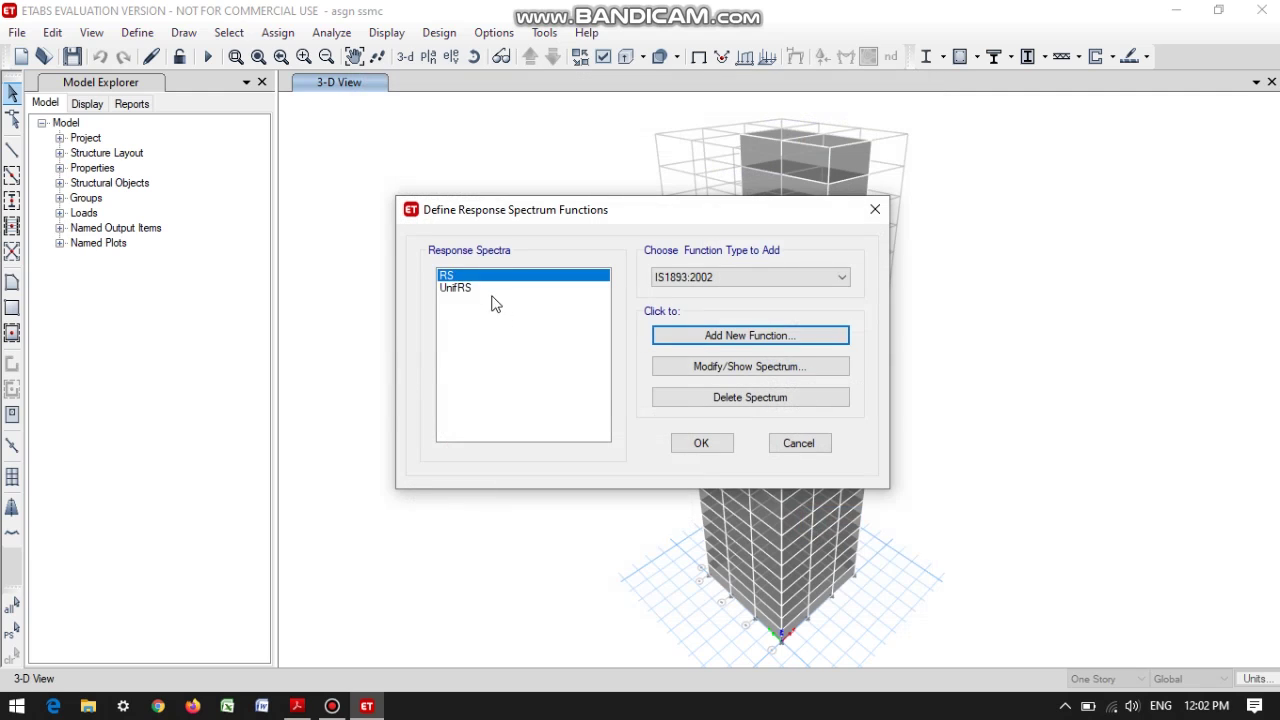
{"action": "left_click", "coordinate": [689, 447]}
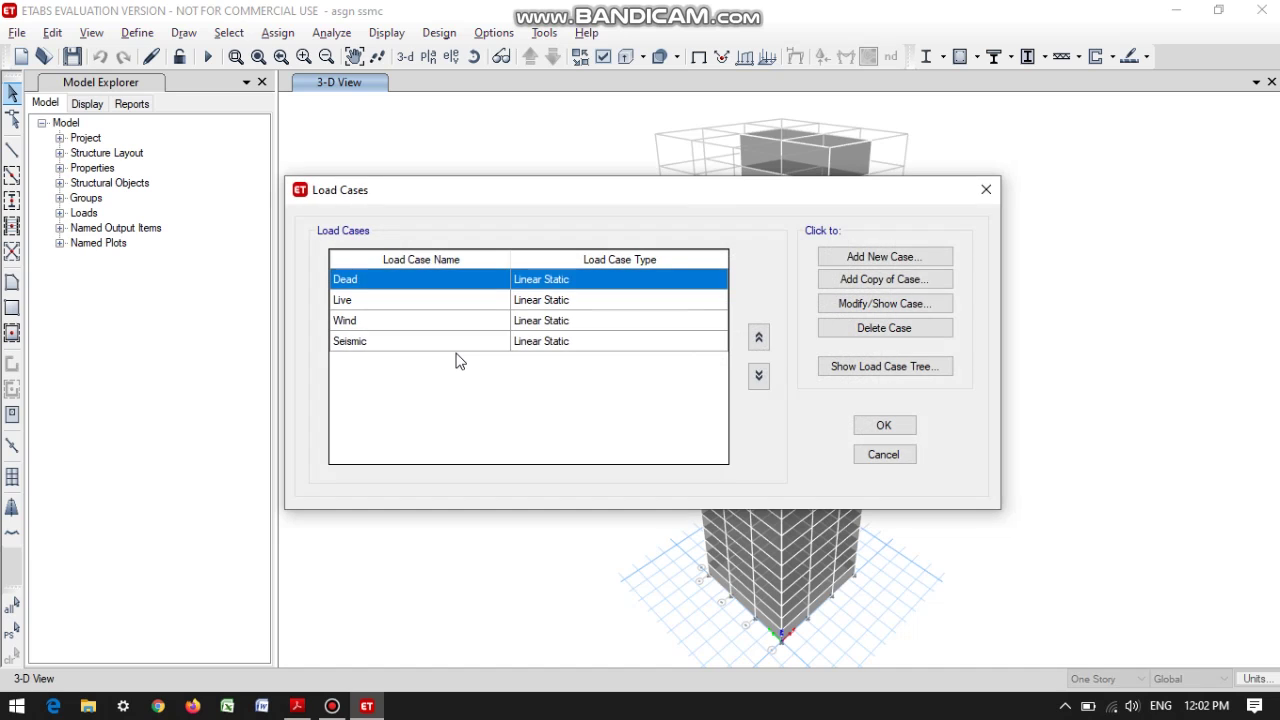
Step: Delete the Wind load case and confirm the deletion
{"action": "left_click", "coordinate": [560, 323]}
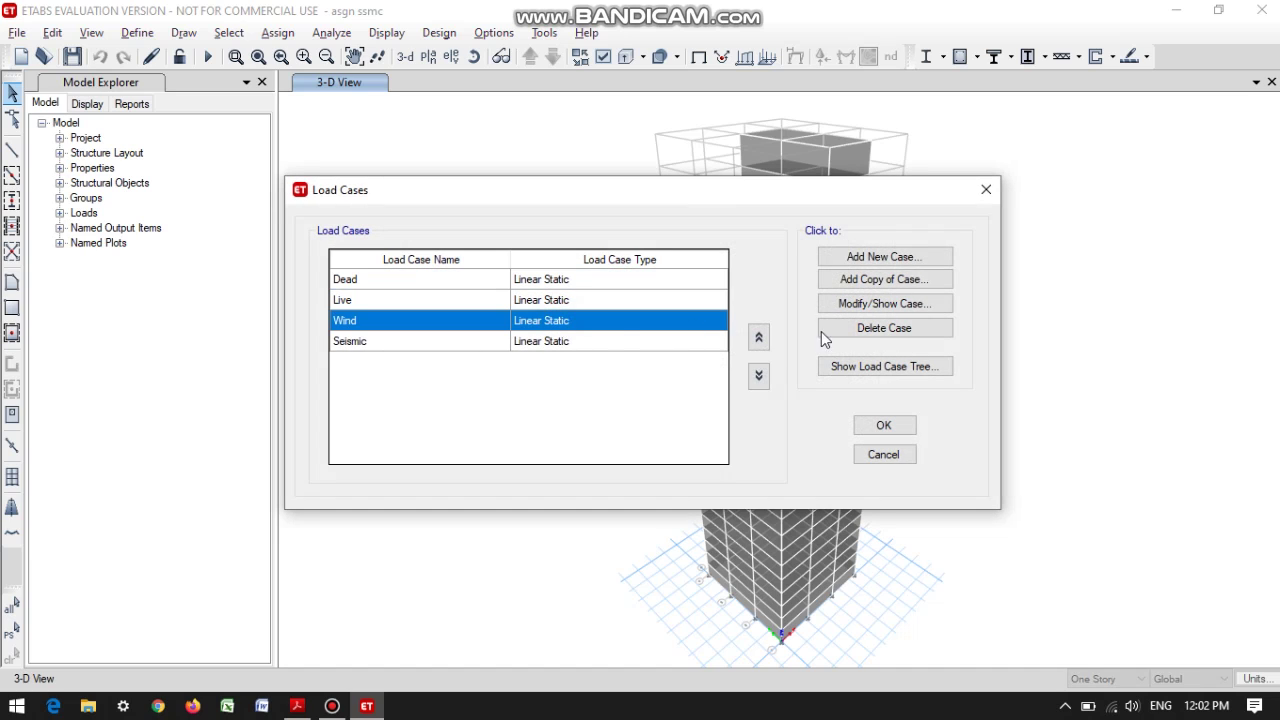
{"action": "left_click", "coordinate": [895, 338]}
{"action": "left_click", "coordinate": [658, 423]}
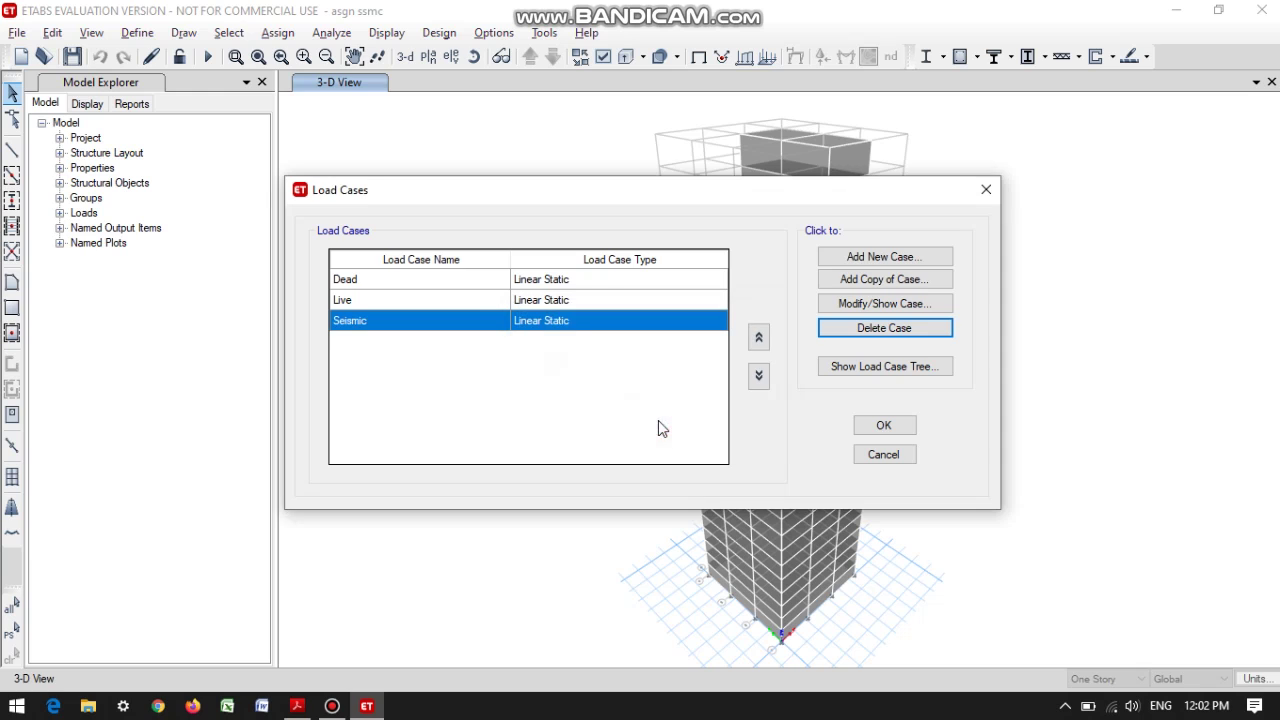
Step: Add a new load case named RS with the load case type Response Spectrum
{"action": "left_click", "coordinate": [860, 262]}
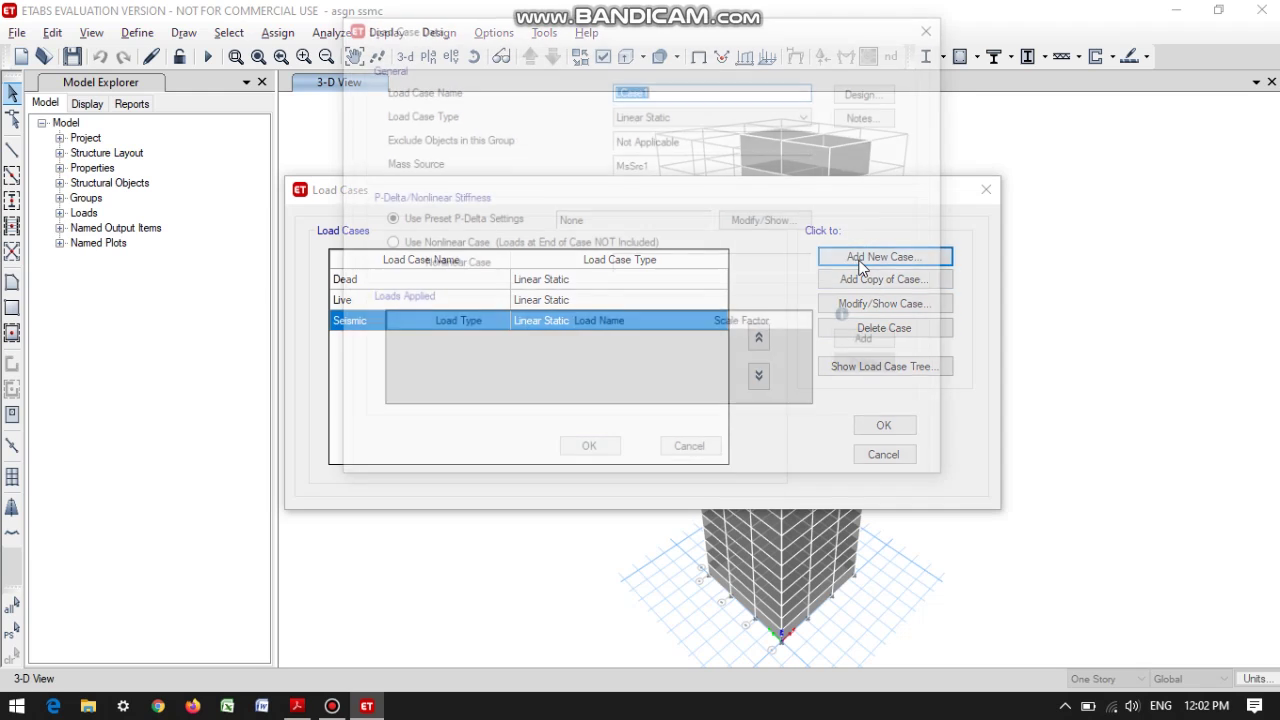
{"action": "type", "text": "RS"}
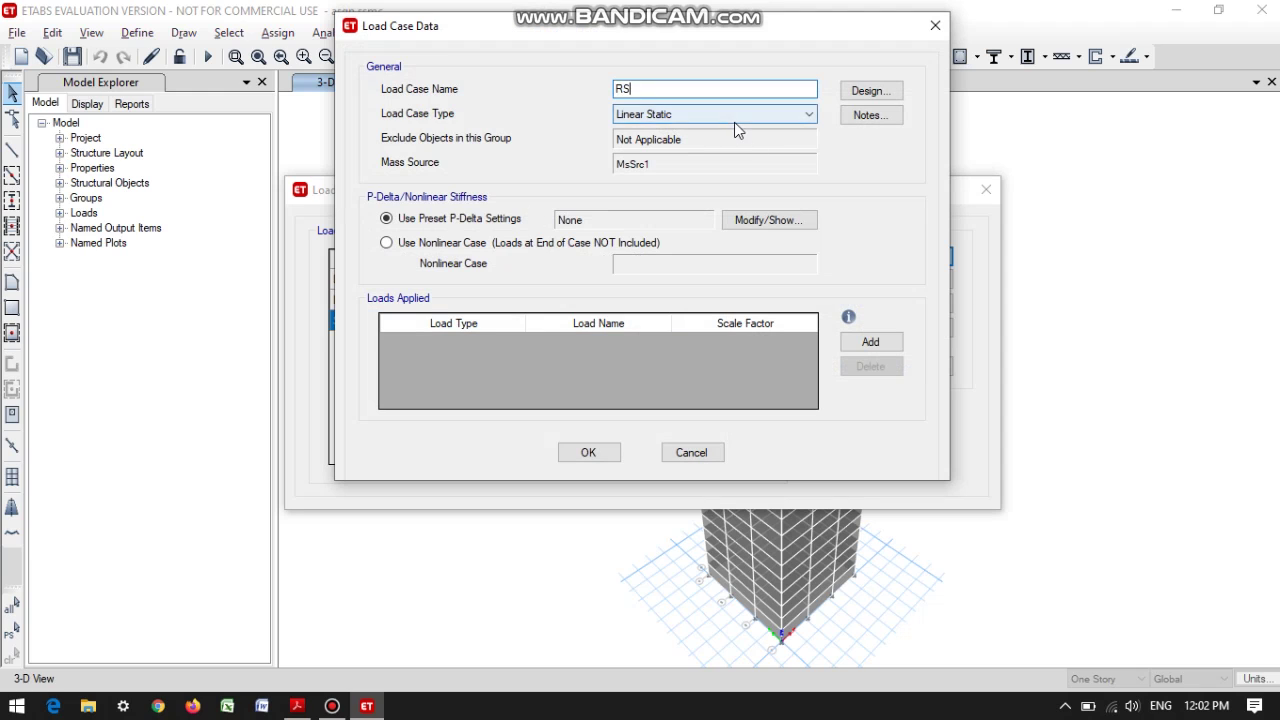
{"action": "left_click", "coordinate": [734, 118]}
{"action": "left_click", "coordinate": [734, 168]}
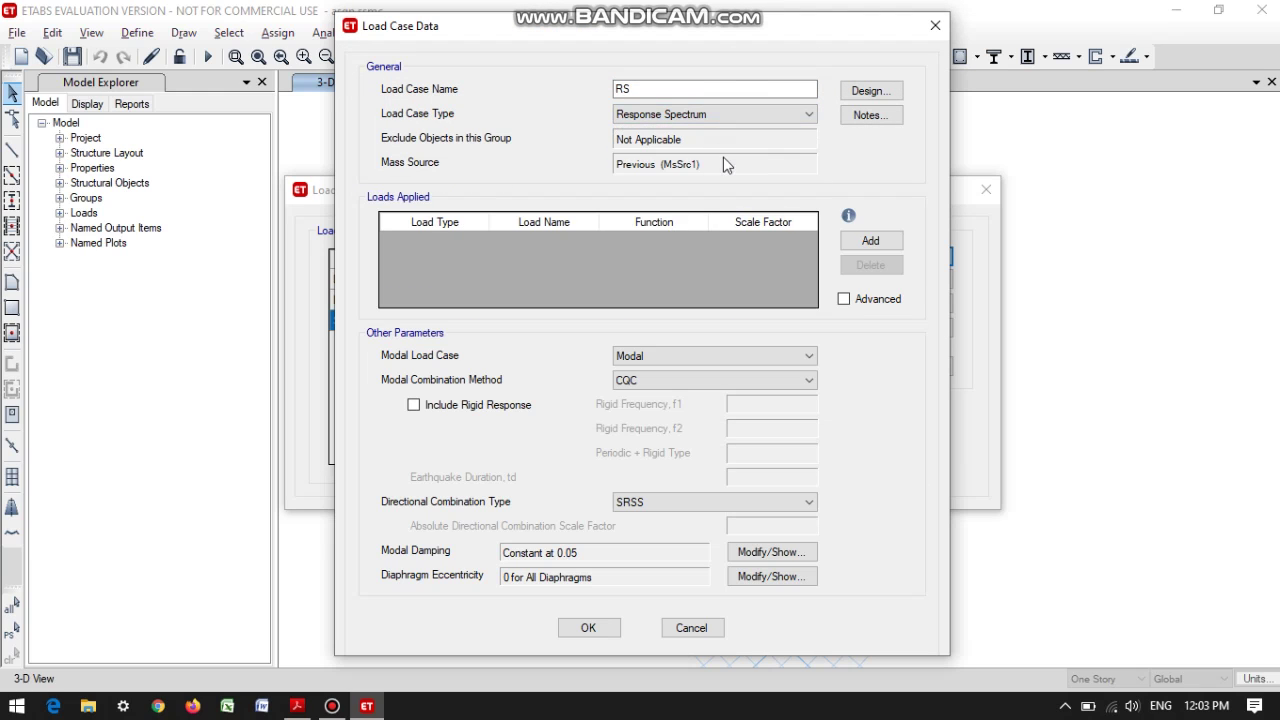
Step: Add two acceleration loads to the RS case, one for U1 and one for U2
{"action": "left_click", "coordinate": [847, 246]}
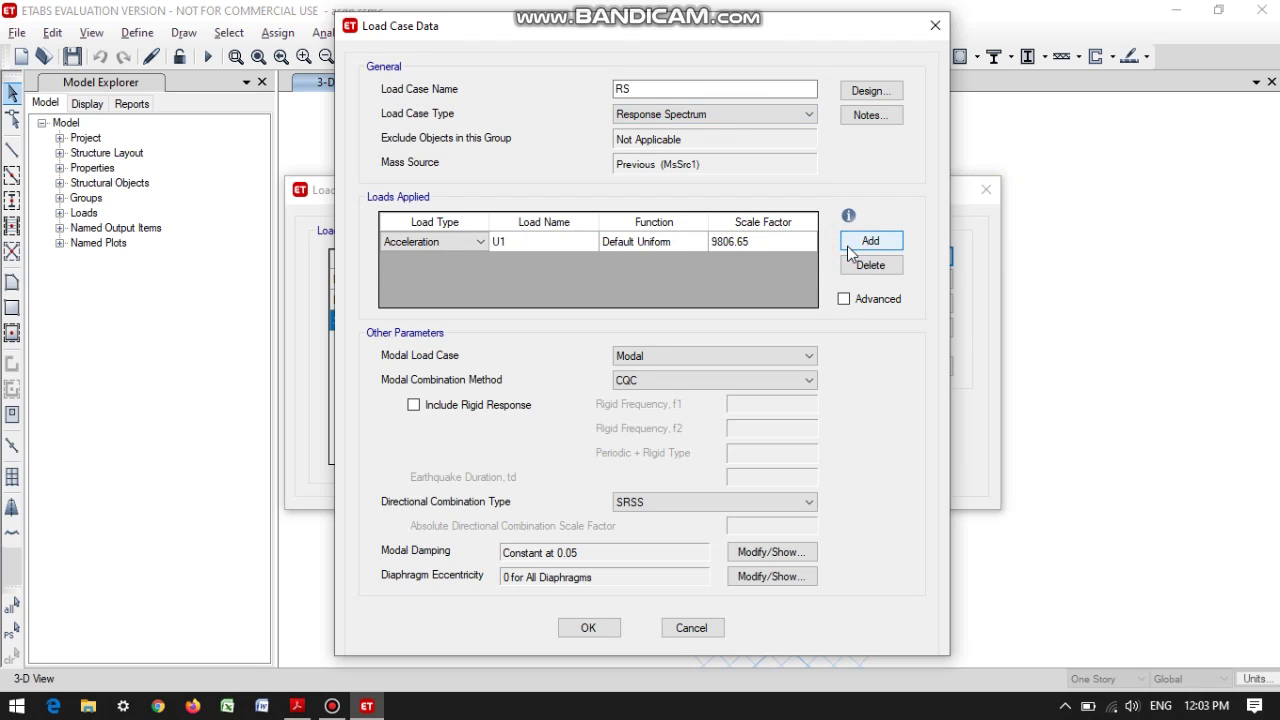
{"action": "left_click", "coordinate": [848, 250]}
{"action": "left_click", "coordinate": [537, 246]}
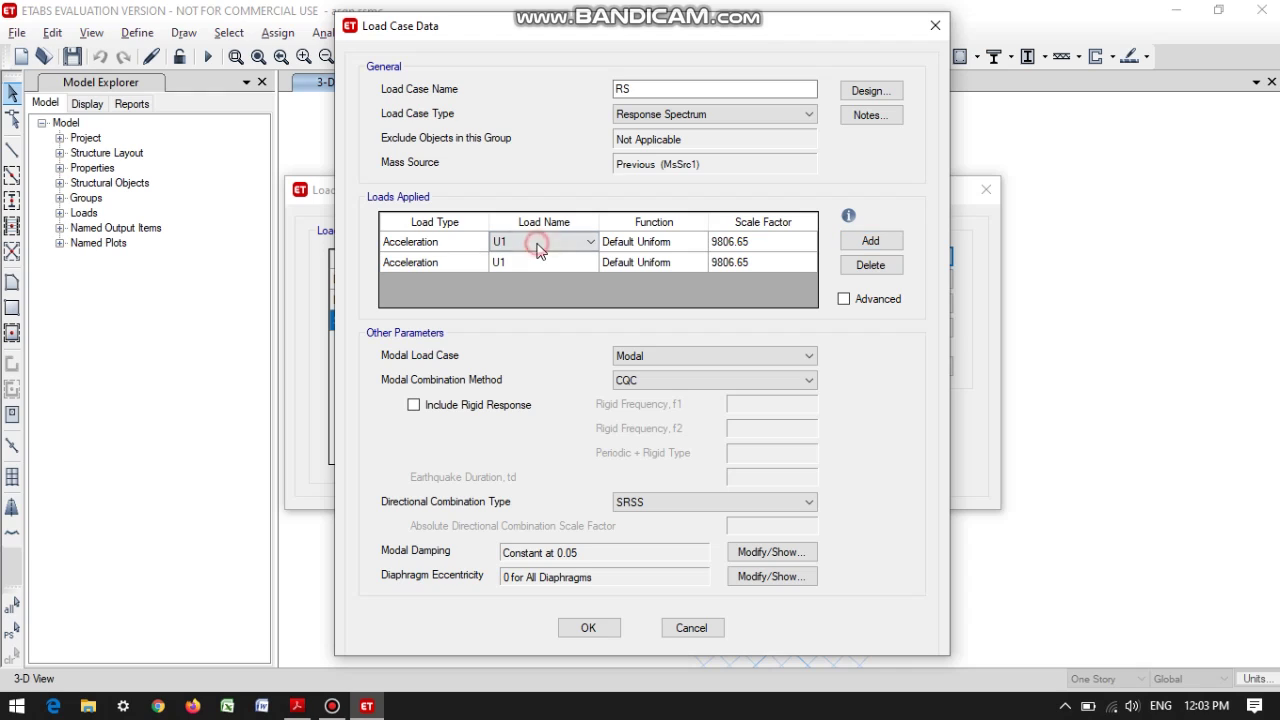
{"action": "left_click", "coordinate": [588, 261]}
{"action": "left_click", "coordinate": [590, 262]}
{"action": "left_click", "coordinate": [586, 284]}
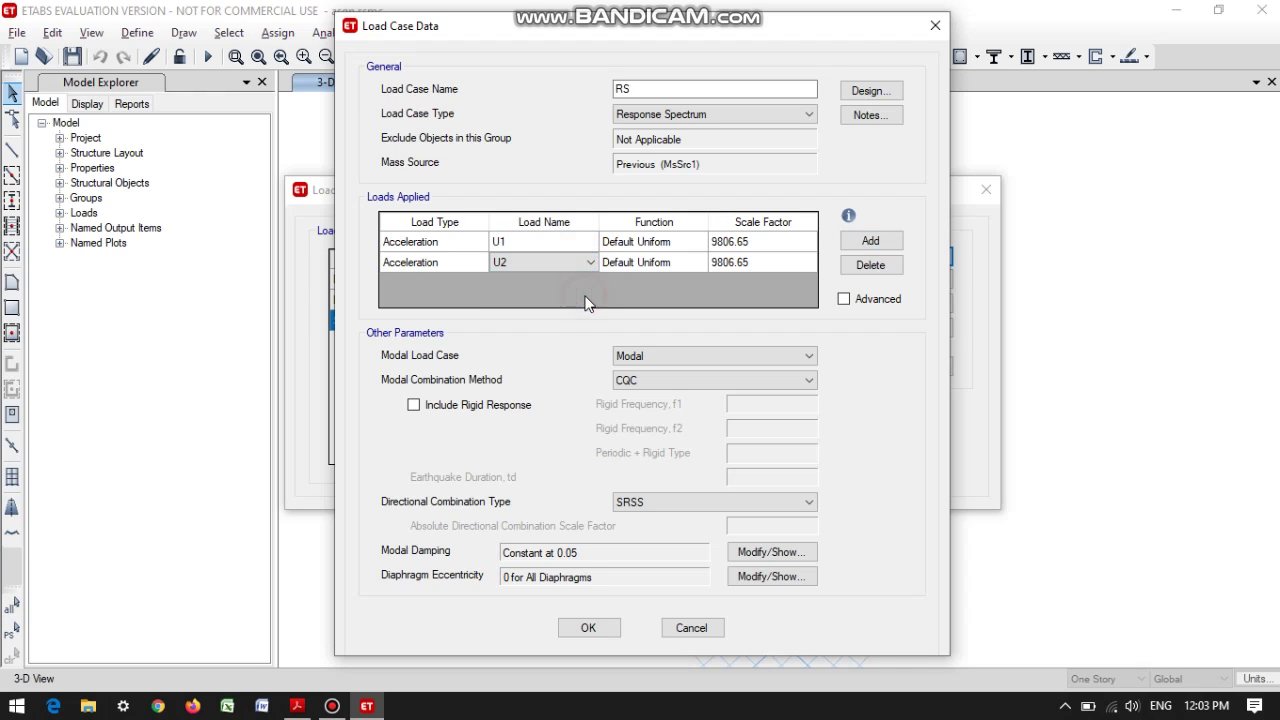
Step: Assign the RS function to both the U1 and U2 acceleration loads
{"action": "left_click", "coordinate": [686, 246]}
{"action": "left_click", "coordinate": [686, 246]}
{"action": "left_click", "coordinate": [685, 283]}
{"action": "left_click", "coordinate": [690, 262]}
{"action": "left_click", "coordinate": [690, 262]}
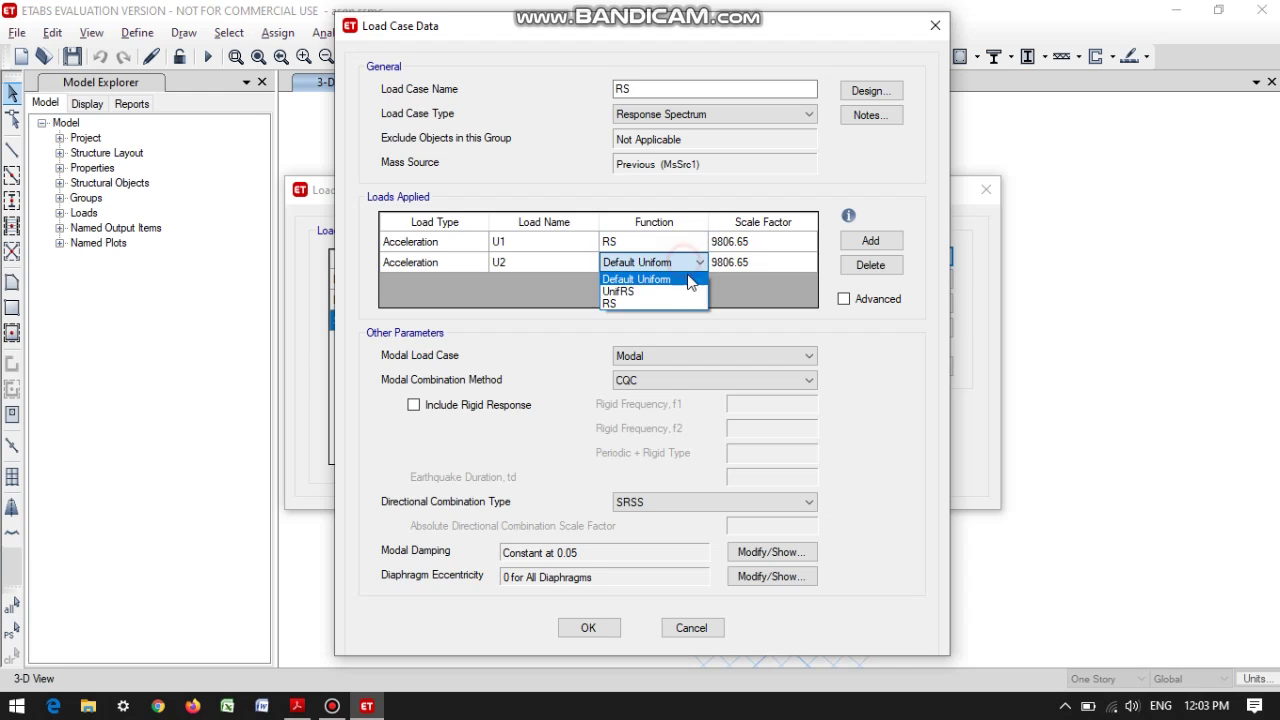
{"action": "left_click", "coordinate": [692, 303]}
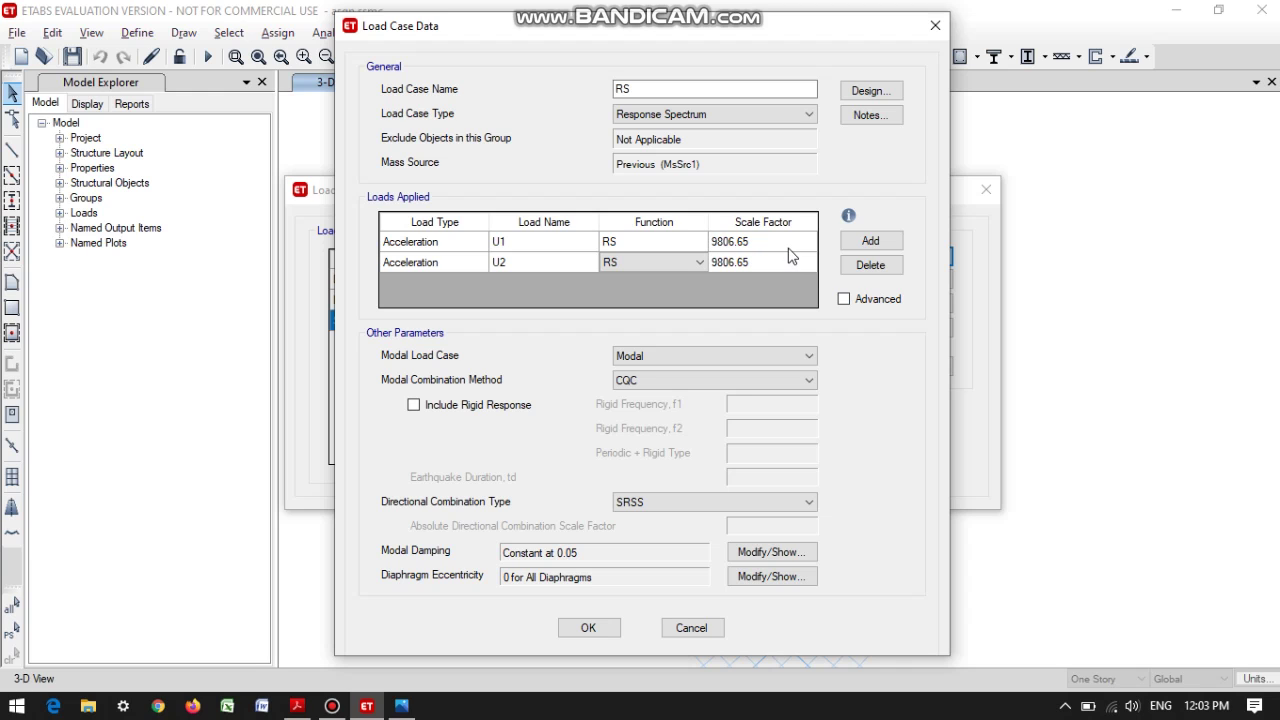
Step: Check the scale factor calculation image and set the scale factor of both the U1 and U2 loads to 1633.5
{"action": "left_click", "coordinate": [788, 248]}
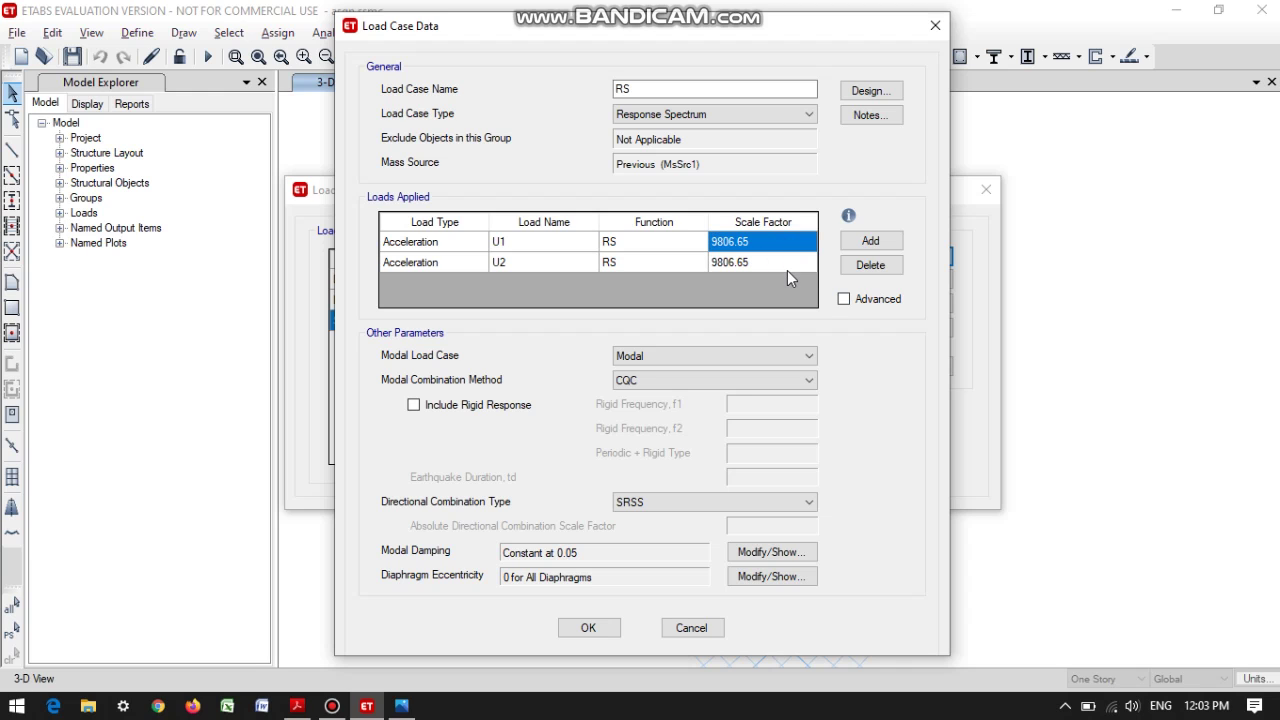
{"action": "left_click", "coordinate": [405, 708]}
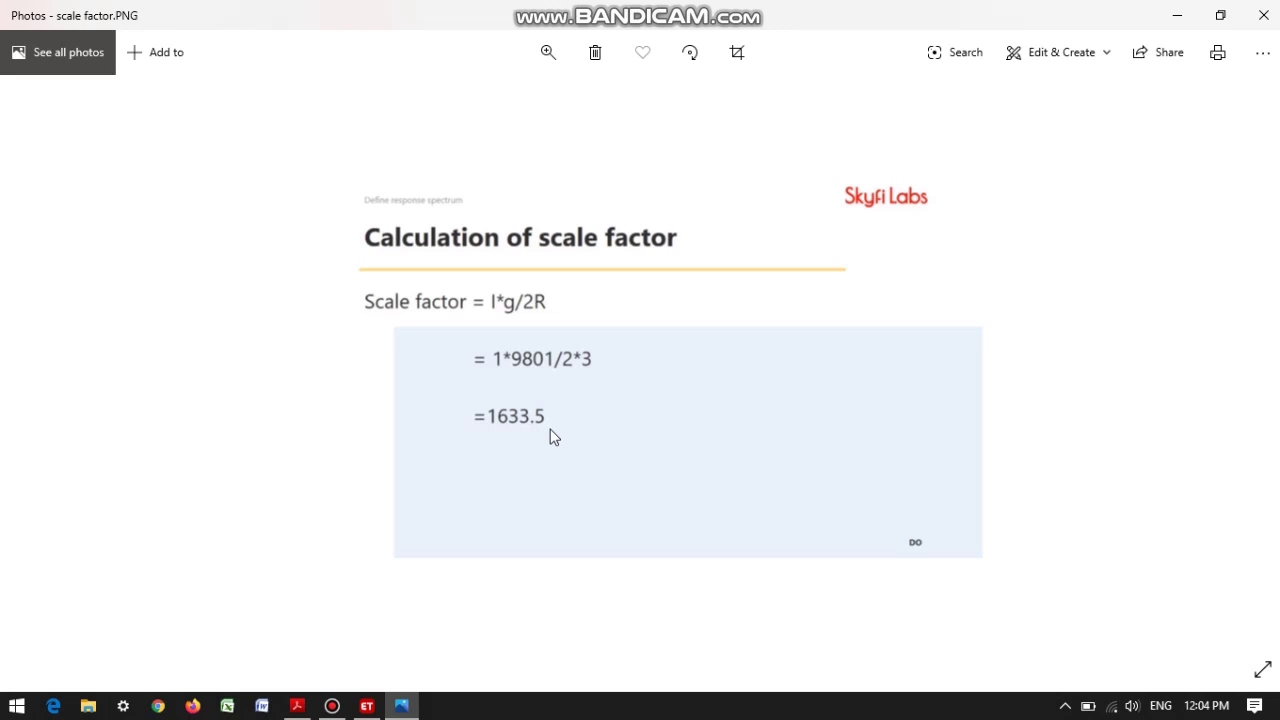
{"action": "left_click", "coordinate": [1177, 15]}
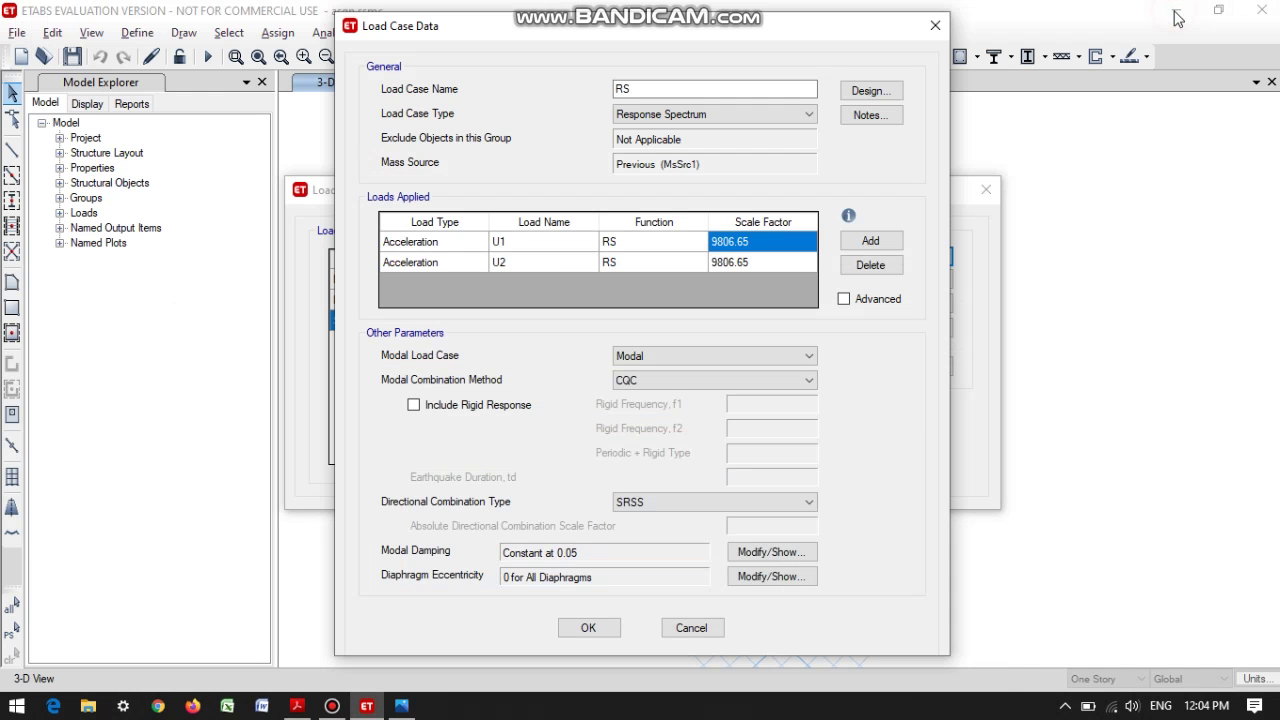
{"action": "type", "text": "1633.5"}
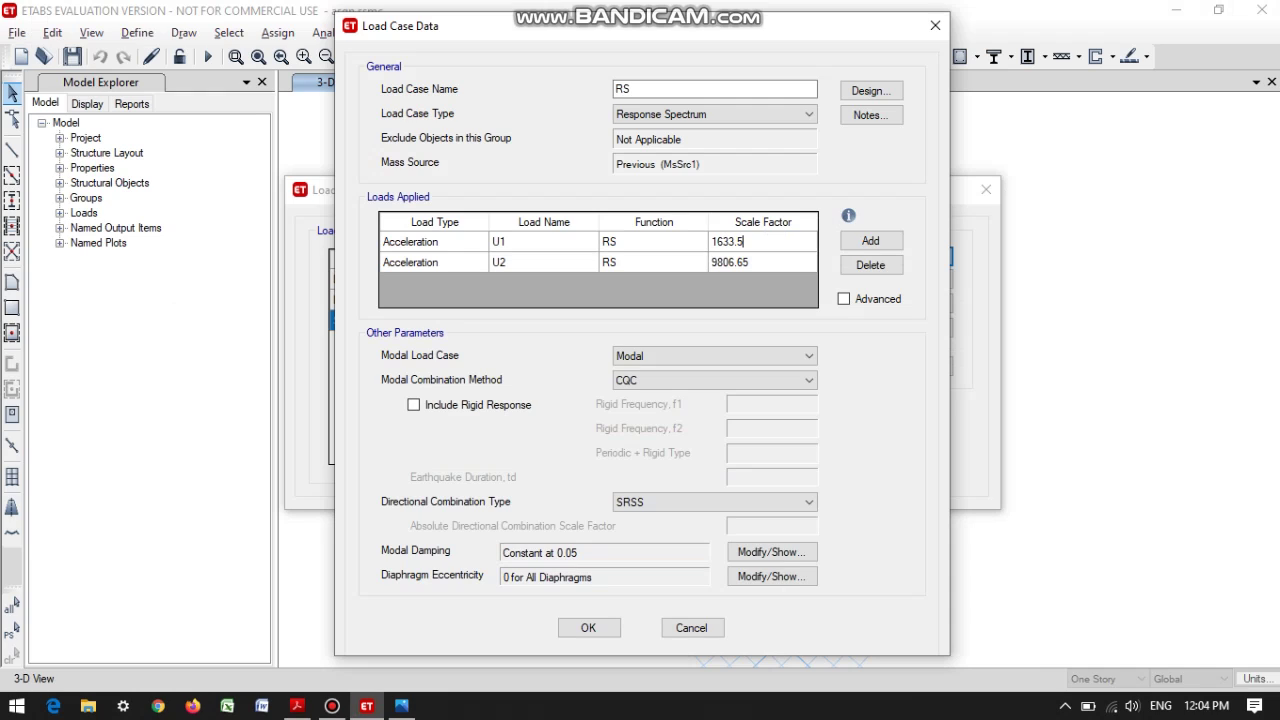
{"action": "left_click", "coordinate": [780, 258]}
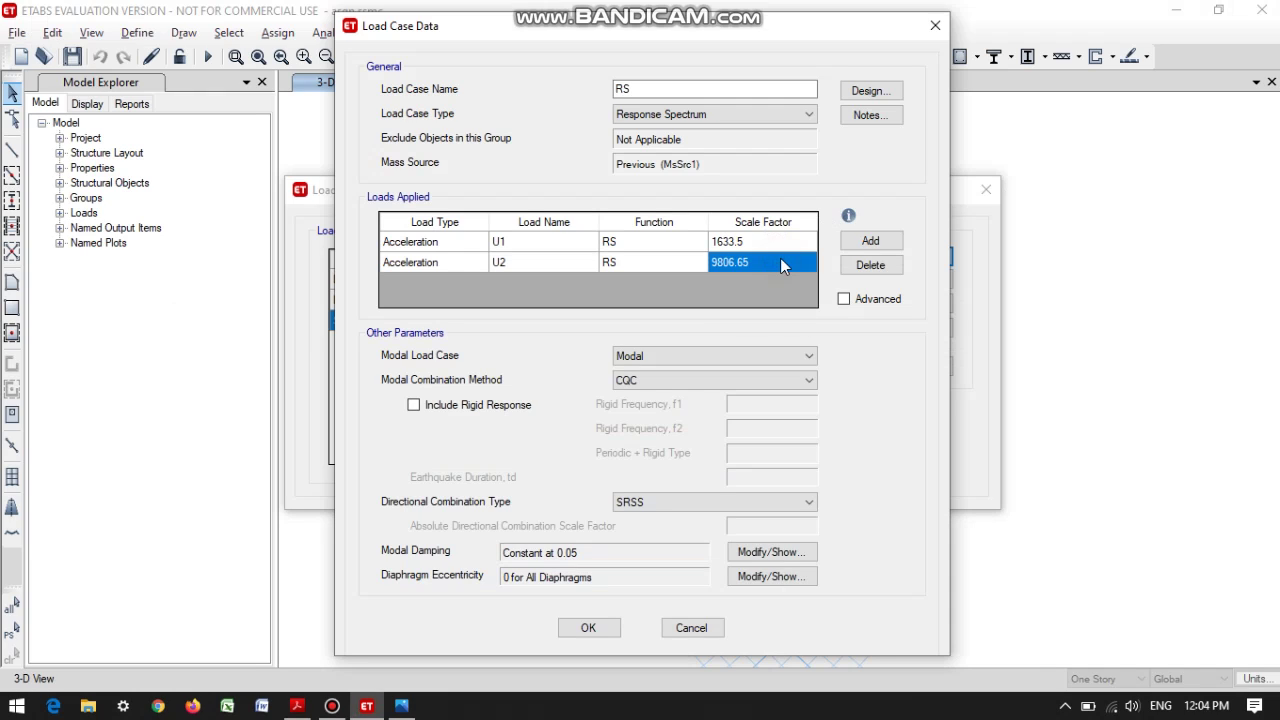
{"action": "type", "text": "1633.5"}
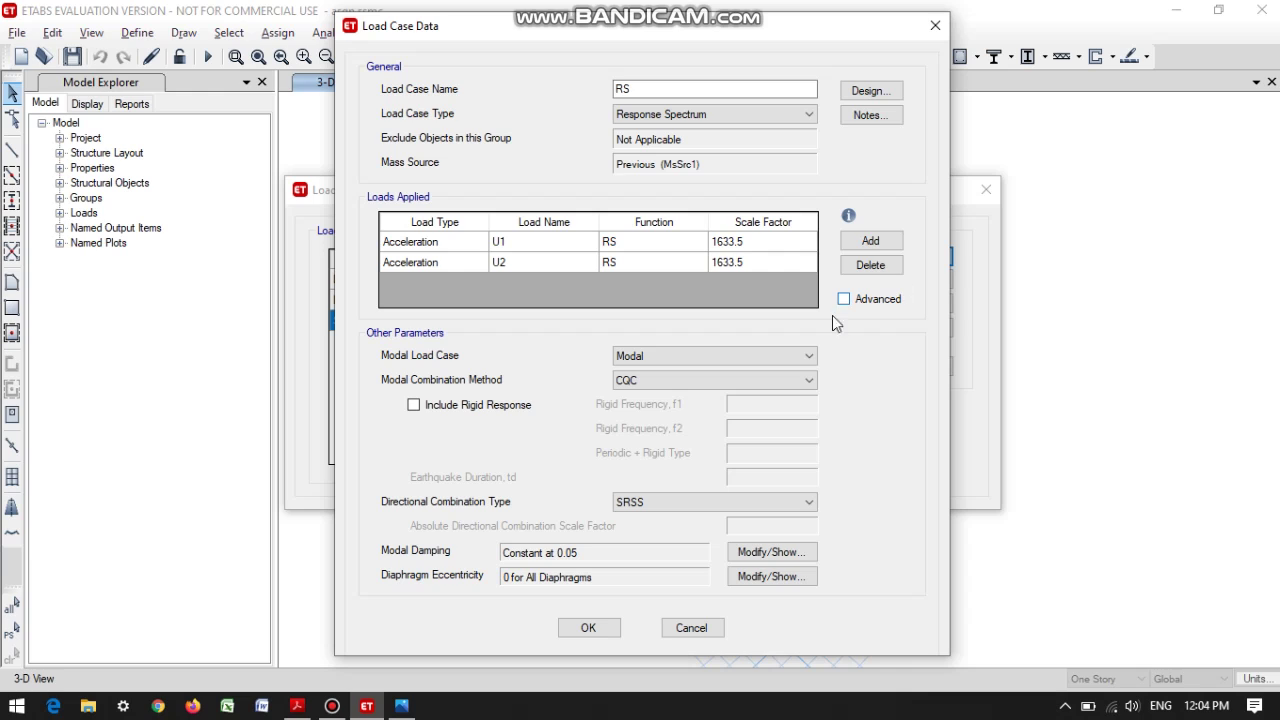
Step: Choose the directional combination type for the RS case and accept the load case definitions
{"action": "left_click", "coordinate": [666, 503]}
{"action": "left_click", "coordinate": [666, 543]}
{"action": "left_click", "coordinate": [606, 628]}
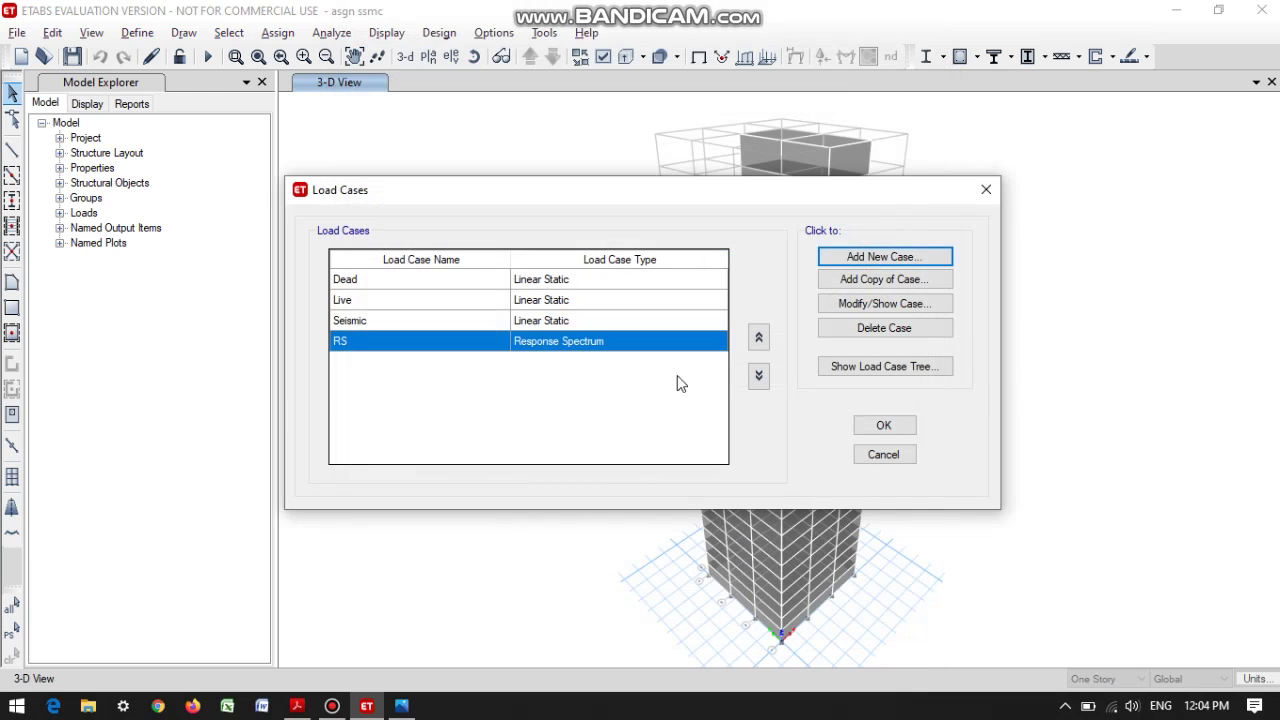
{"action": "left_click", "coordinate": [878, 426]}
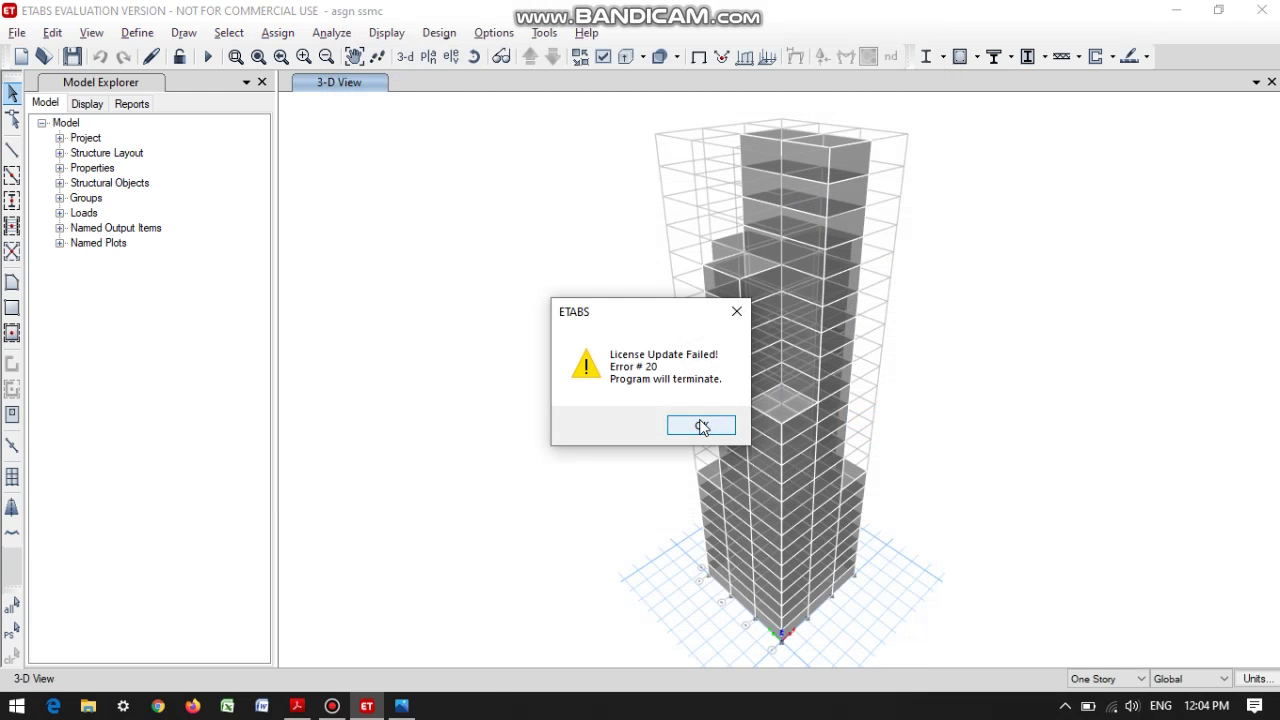
{"action": "left_click", "coordinate": [701, 426]}
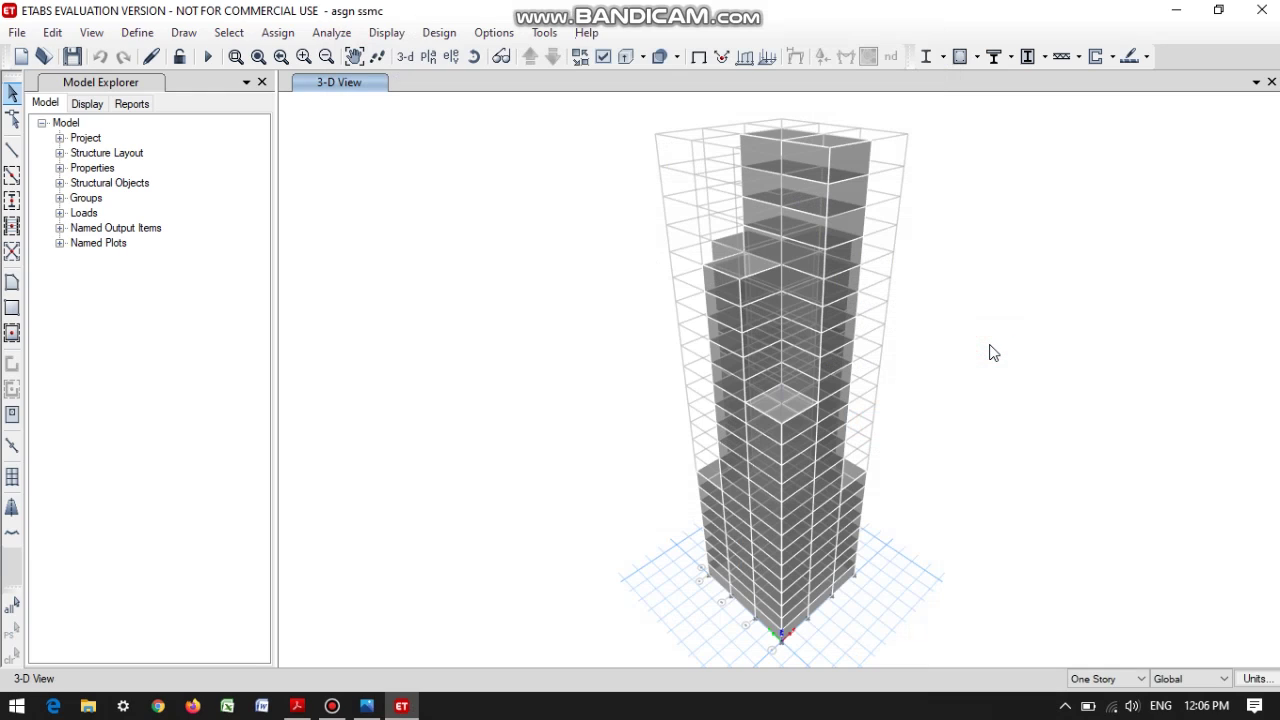
Step: Set the Dead and Live load cases to Do Not Run and run the analysis for the Modal, Seismic and RS cases
{"action": "left_click", "coordinate": [336, 36]}
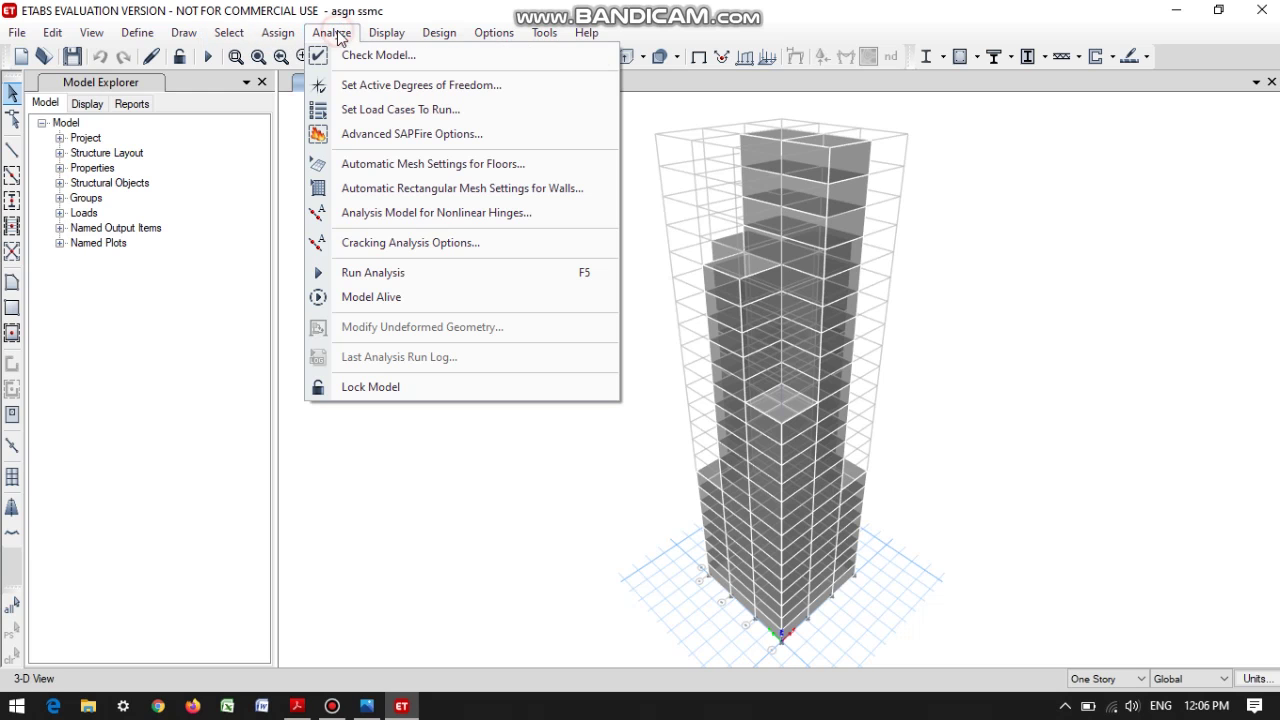
{"action": "left_click", "coordinate": [390, 108]}
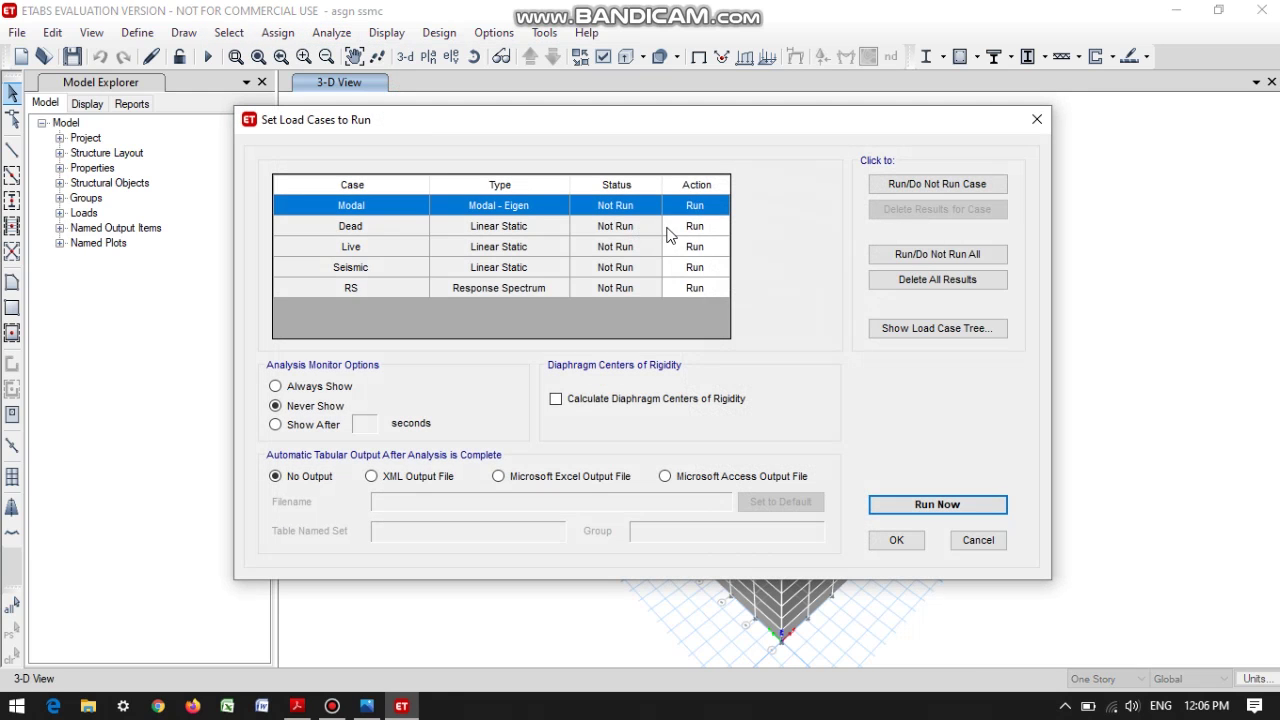
{"action": "left_click", "coordinate": [694, 234]}
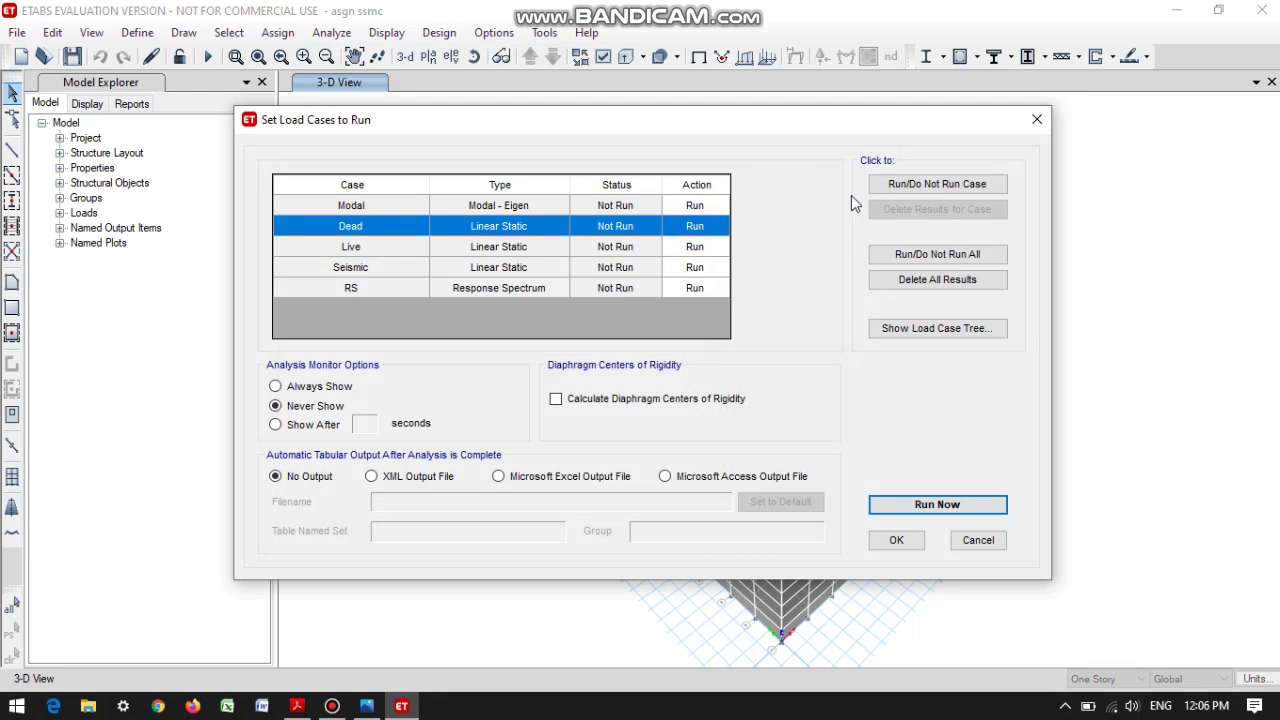
{"action": "left_click", "coordinate": [880, 187]}
{"action": "left_click", "coordinate": [722, 246]}
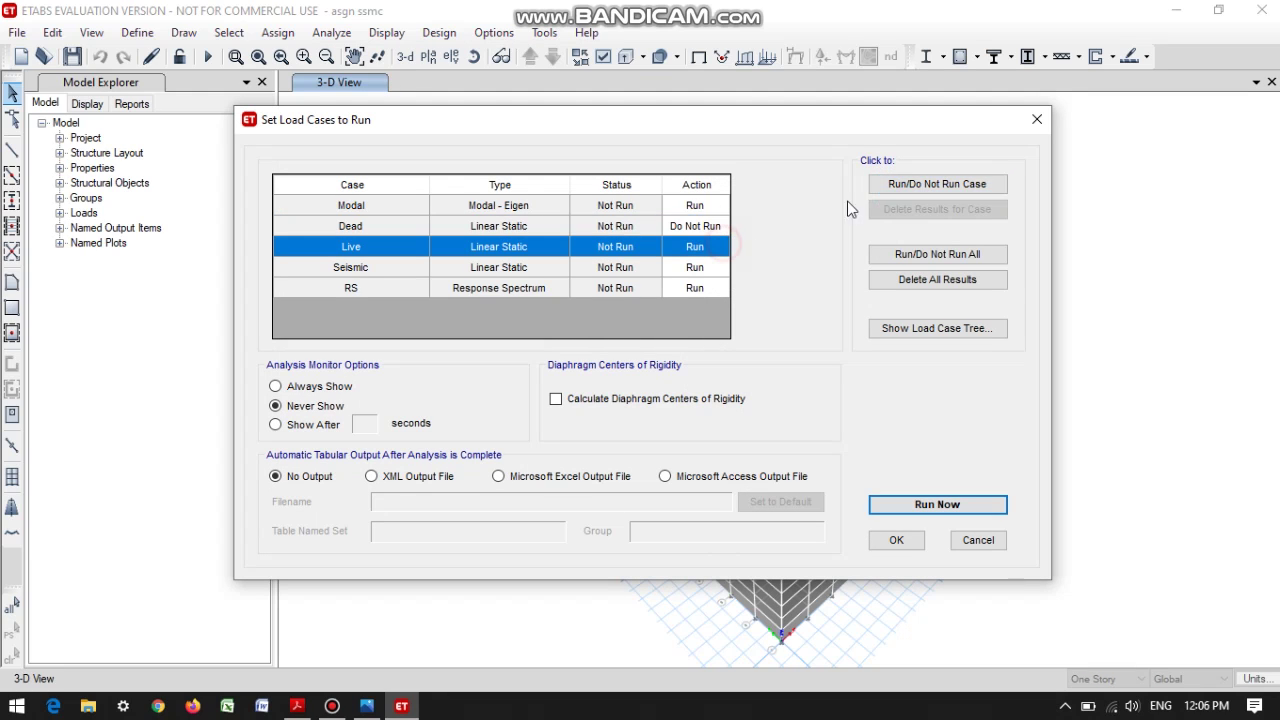
{"action": "left_click", "coordinate": [940, 184]}
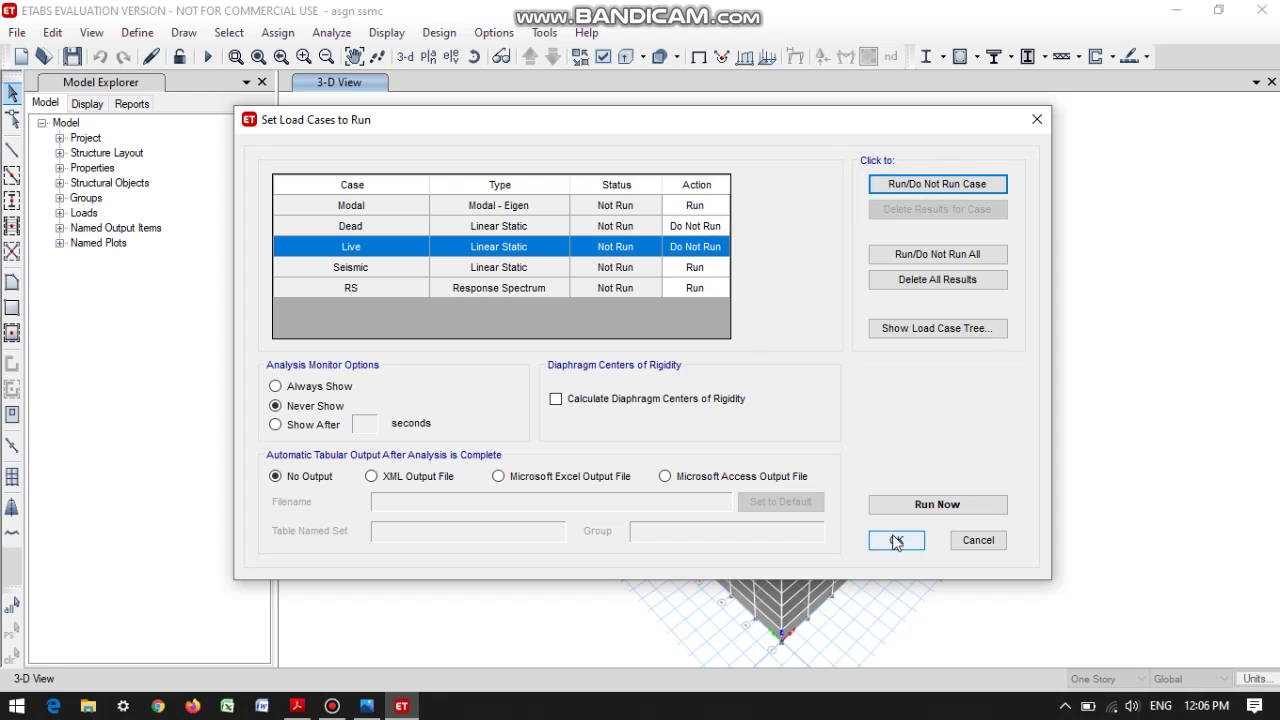
{"action": "left_click", "coordinate": [910, 506]}
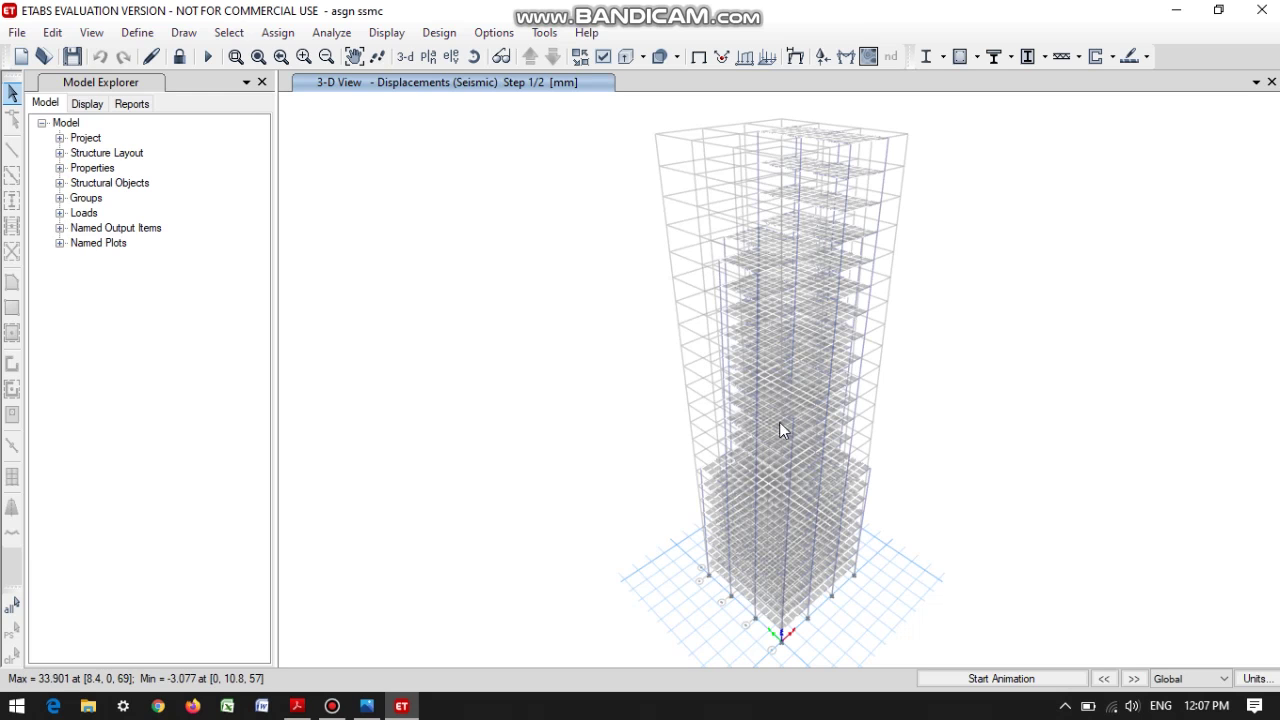
Step: Start the concrete frame design check and agree to reiterate analysis and design for the differing sections
{"action": "left_click", "coordinate": [443, 33]}
{"action": "mouse_move", "coordinate": [533, 80]}
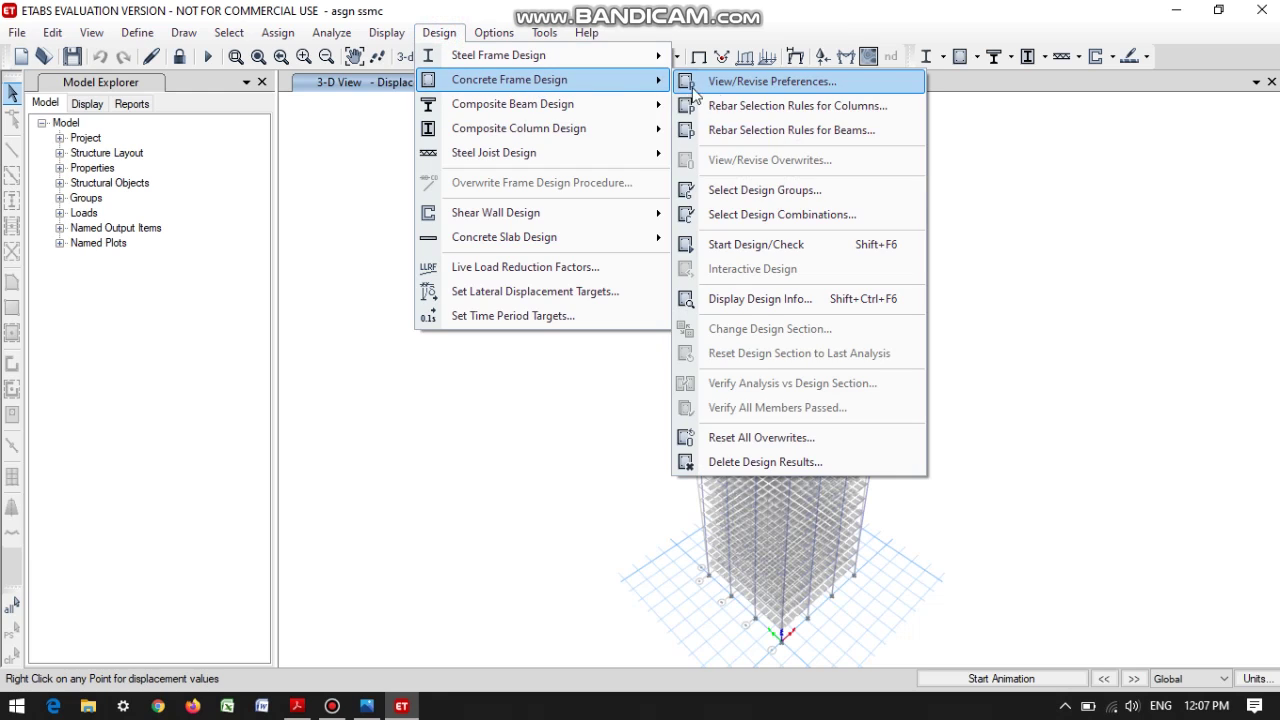
{"action": "left_click", "coordinate": [733, 244]}
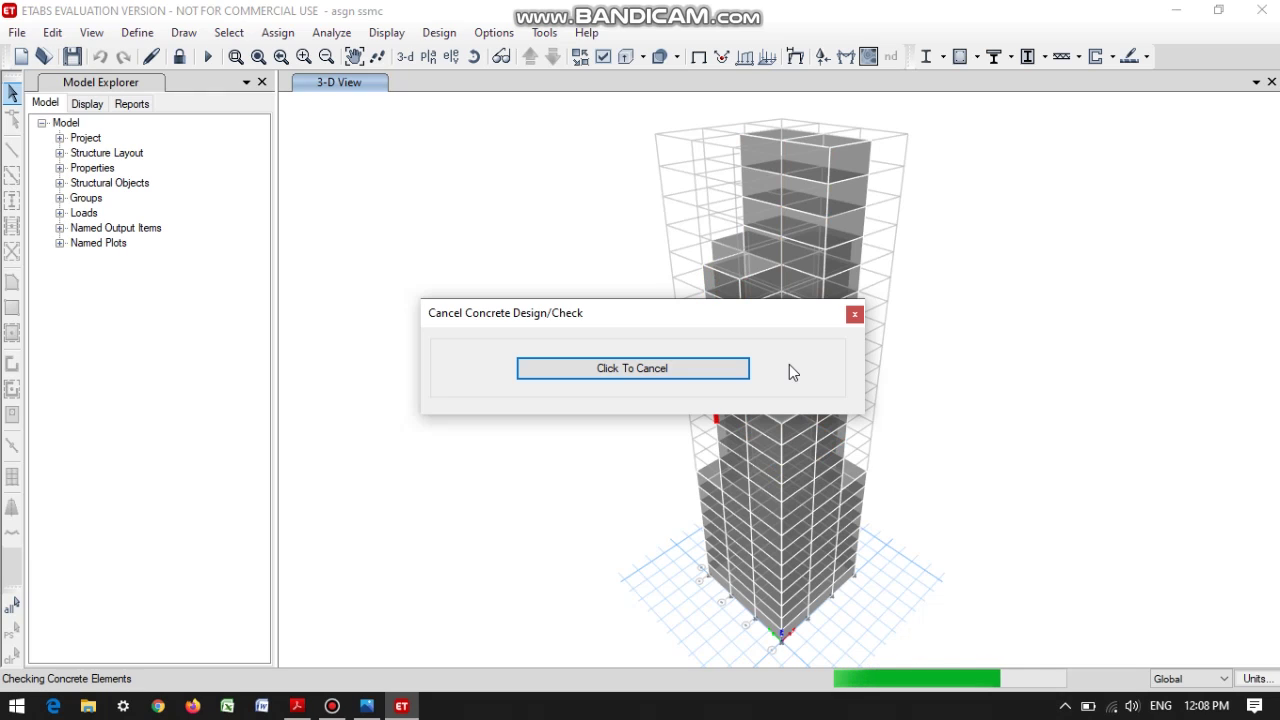
{"action": "left_click_drag", "start_coordinate": [749, 315], "coordinate": [517, 280]}
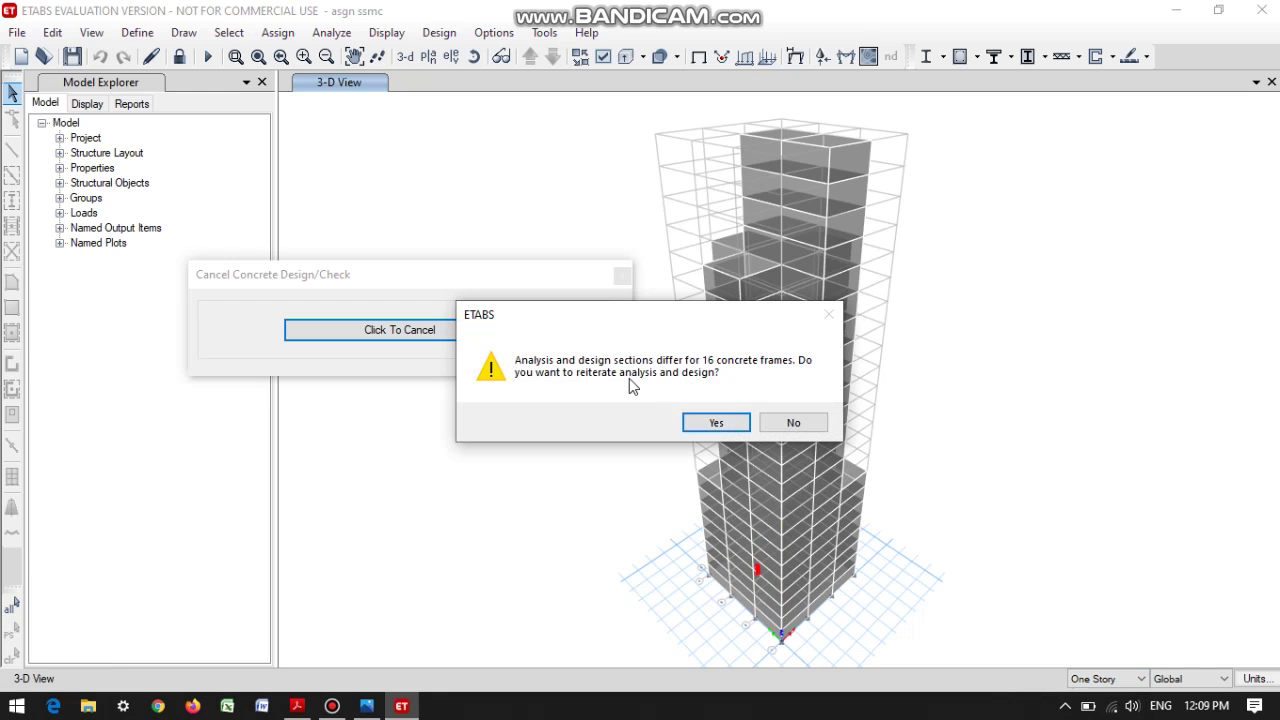
{"action": "left_click", "coordinate": [725, 424]}
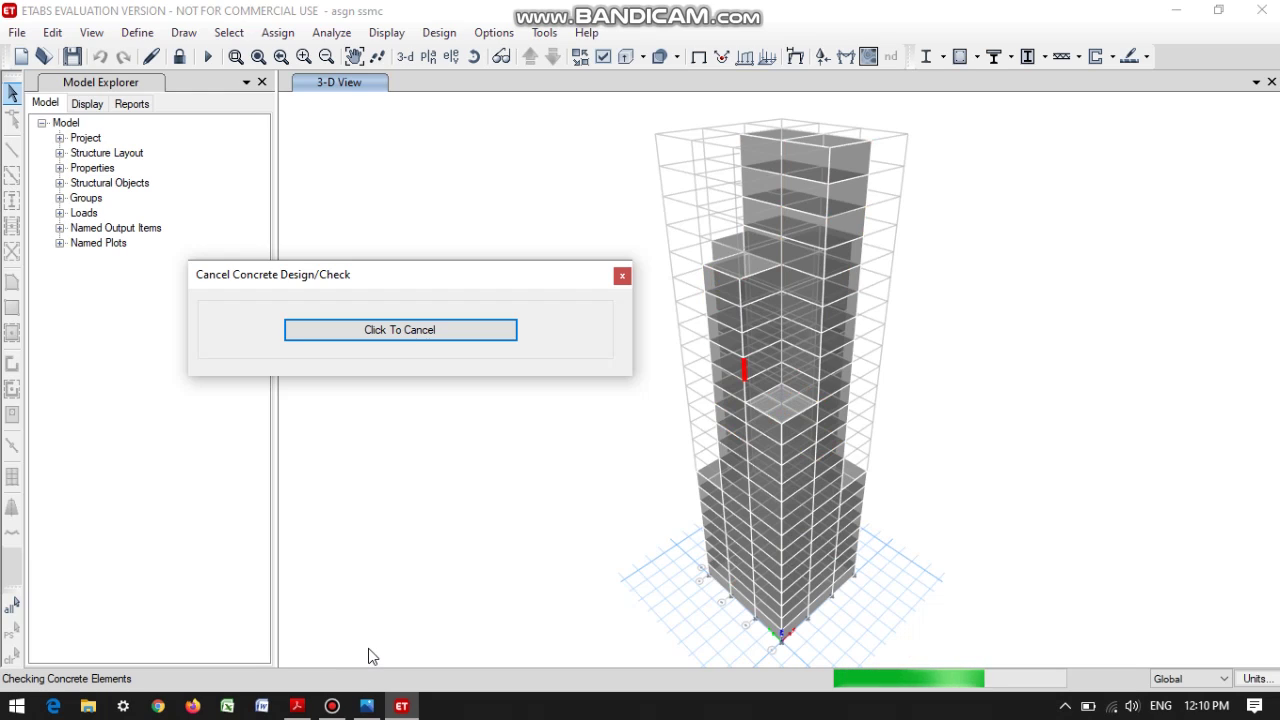
{"action": "left_click", "coordinate": [334, 706]}
{"action": "left_click", "coordinate": [336, 706]}
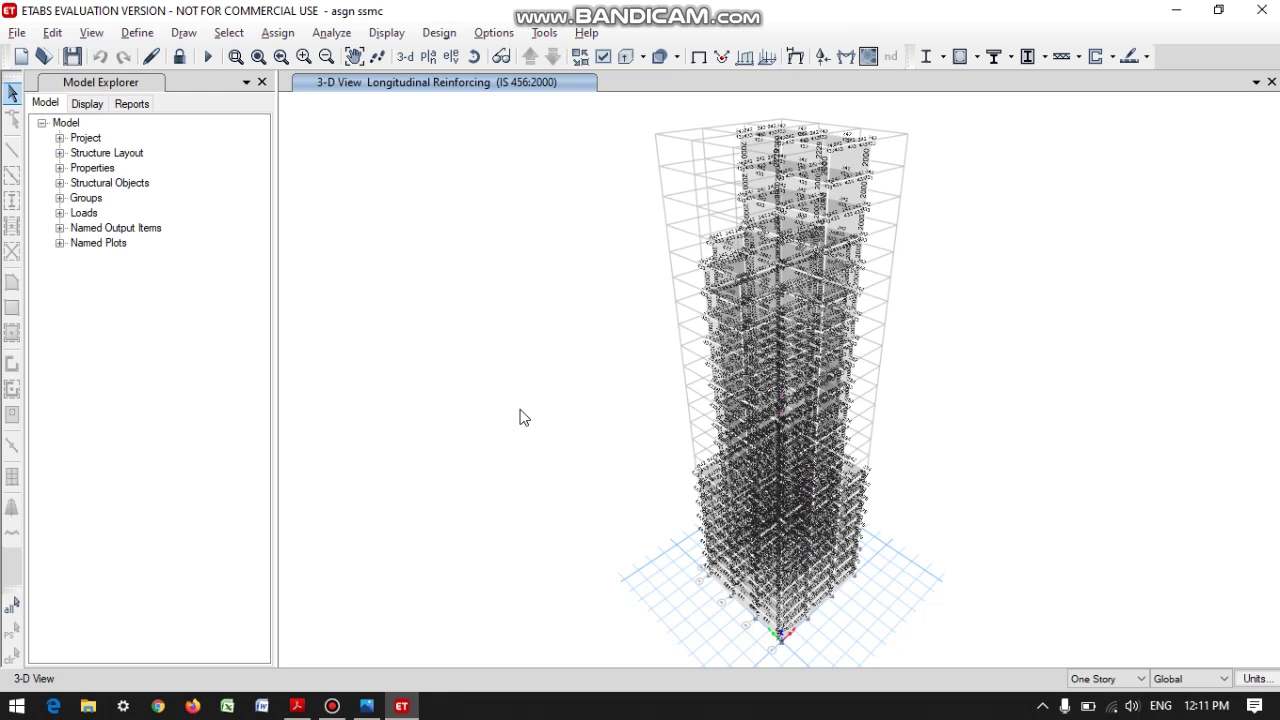
Step: Verify that all concrete frame members pass the design check
{"action": "left_click", "coordinate": [439, 32]}
{"action": "mouse_move", "coordinate": [516, 80]}
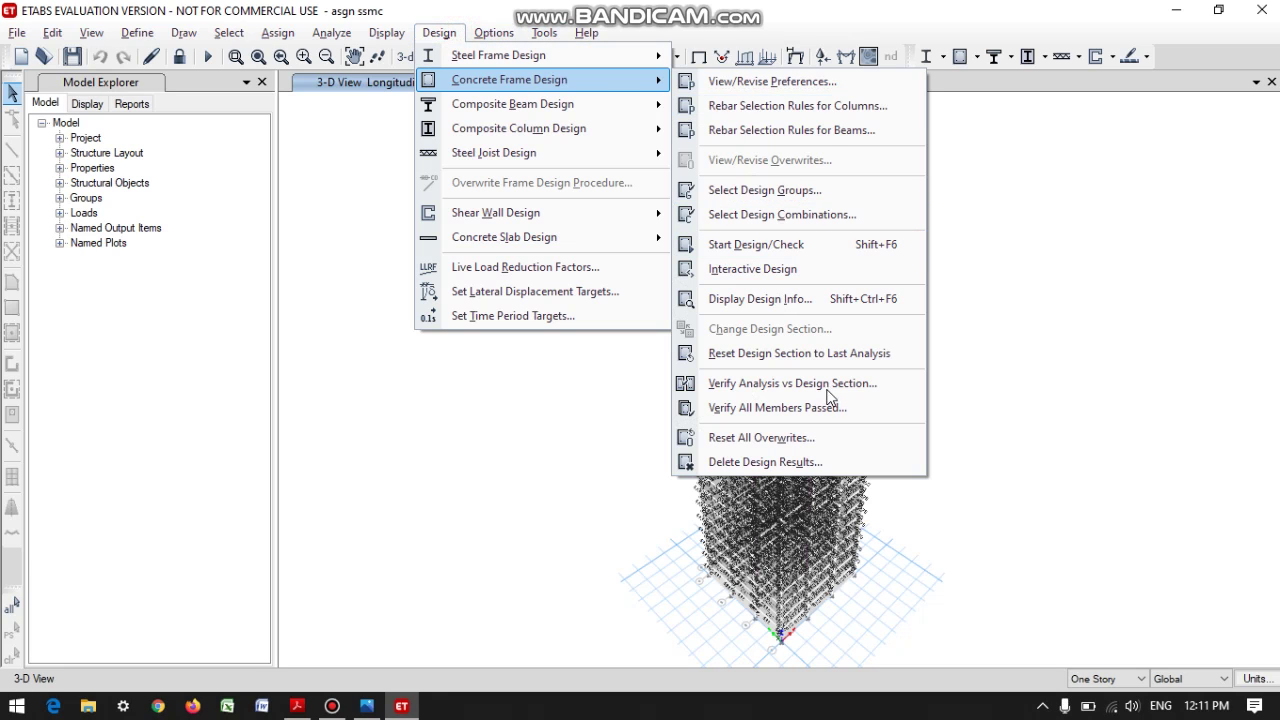
{"action": "left_click", "coordinate": [835, 408]}
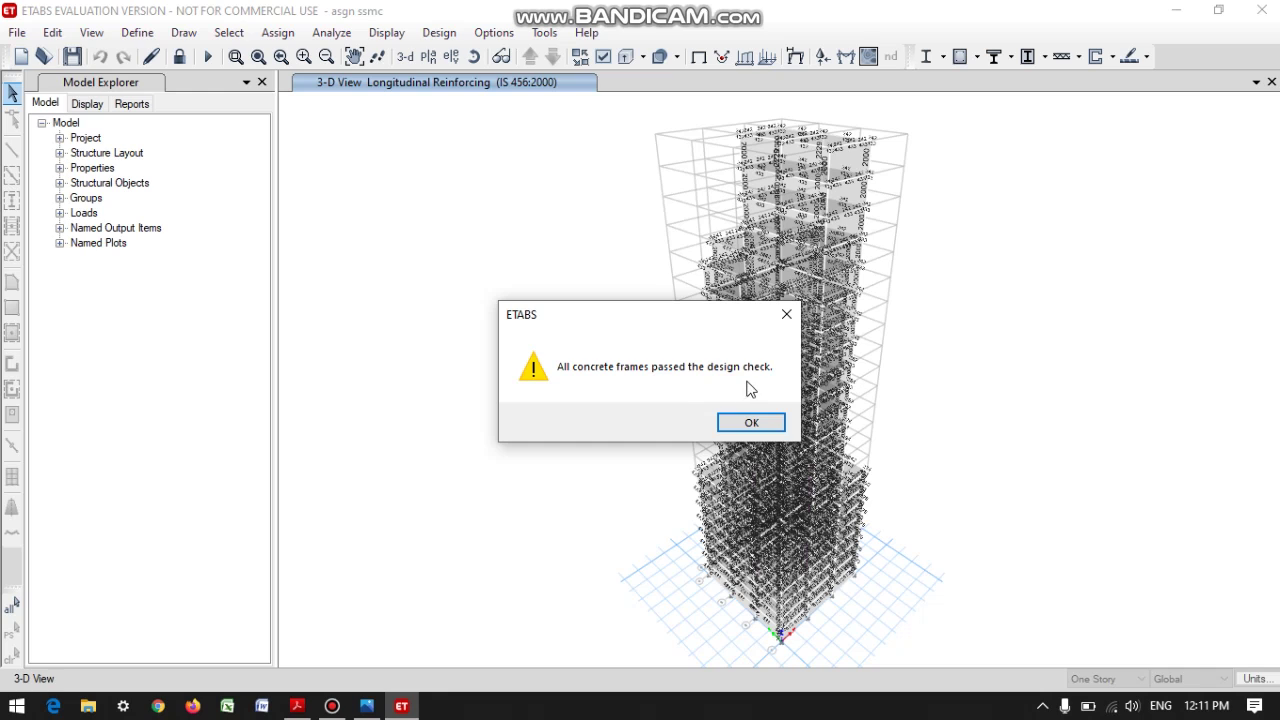
{"action": "left_click", "coordinate": [752, 423]}
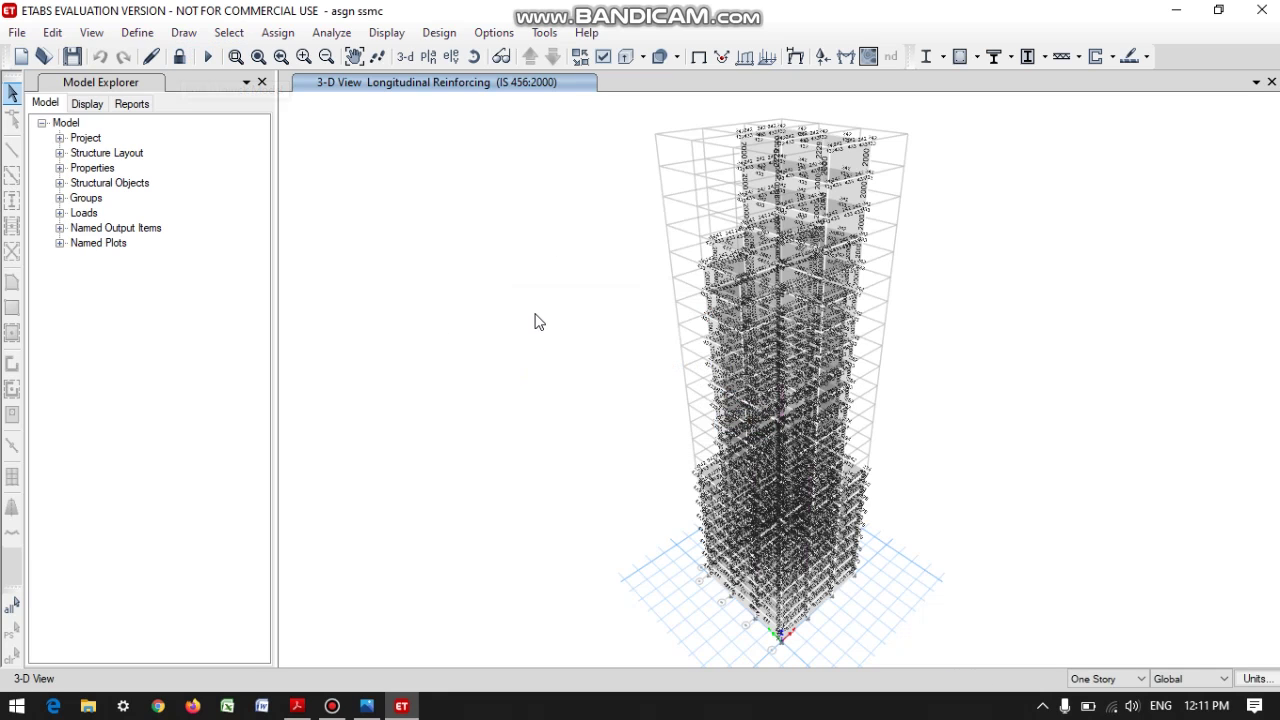
Step: View the maximum story displacement response plot and close it
{"action": "left_click", "coordinate": [408, 34]}
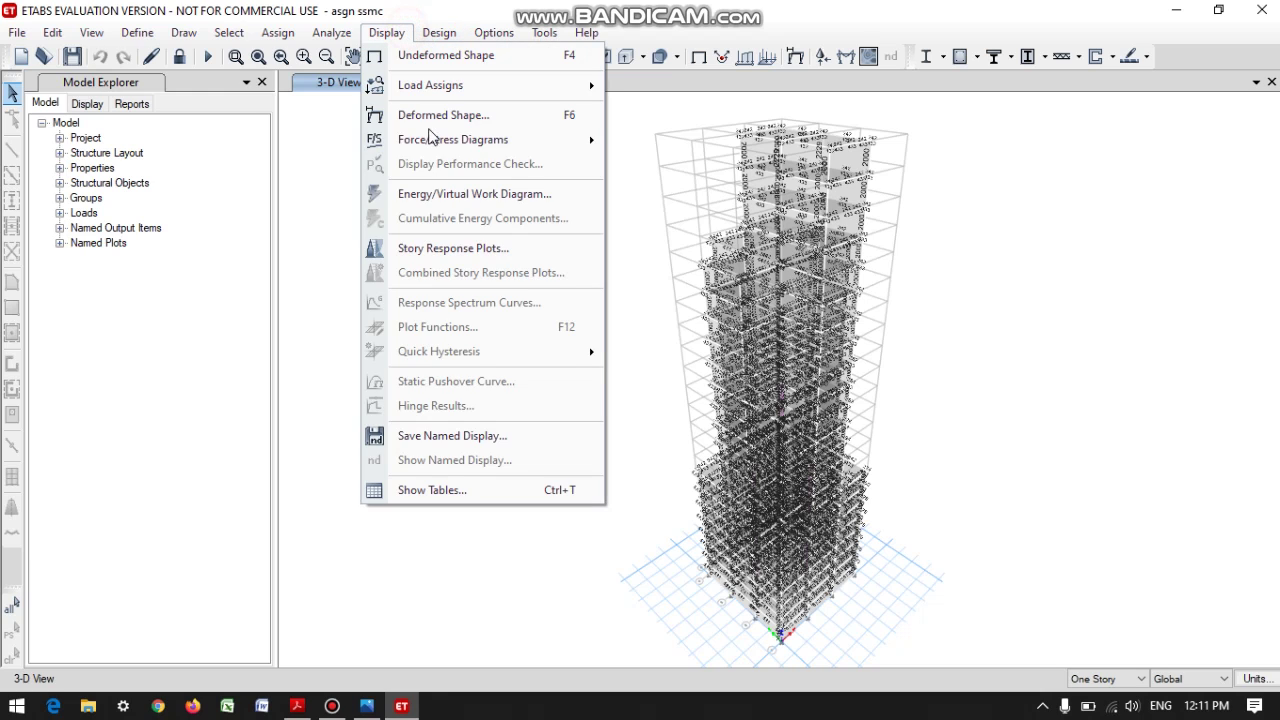
{"action": "left_click", "coordinate": [465, 251]}
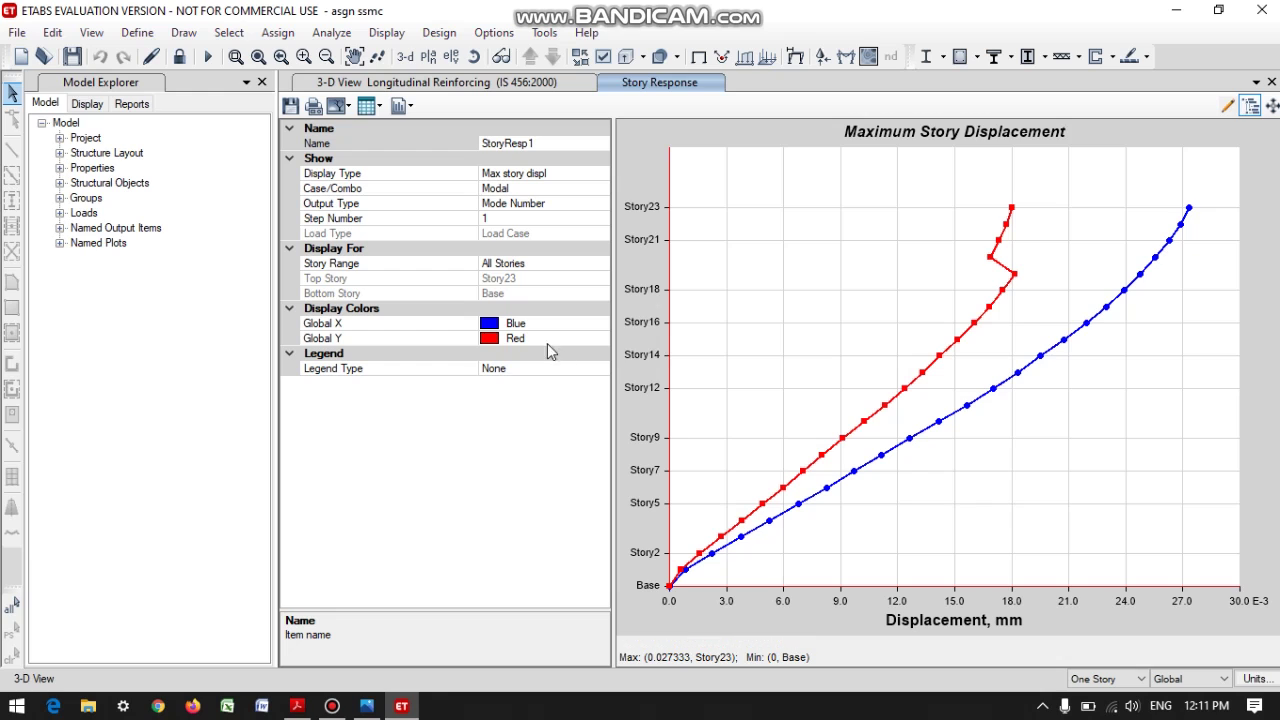
{"action": "left_click", "coordinate": [1270, 81]}
Step: Unlock the model, deleting the analysis results, and add a new time history function of type From File
{"action": "left_click", "coordinate": [178, 57]}
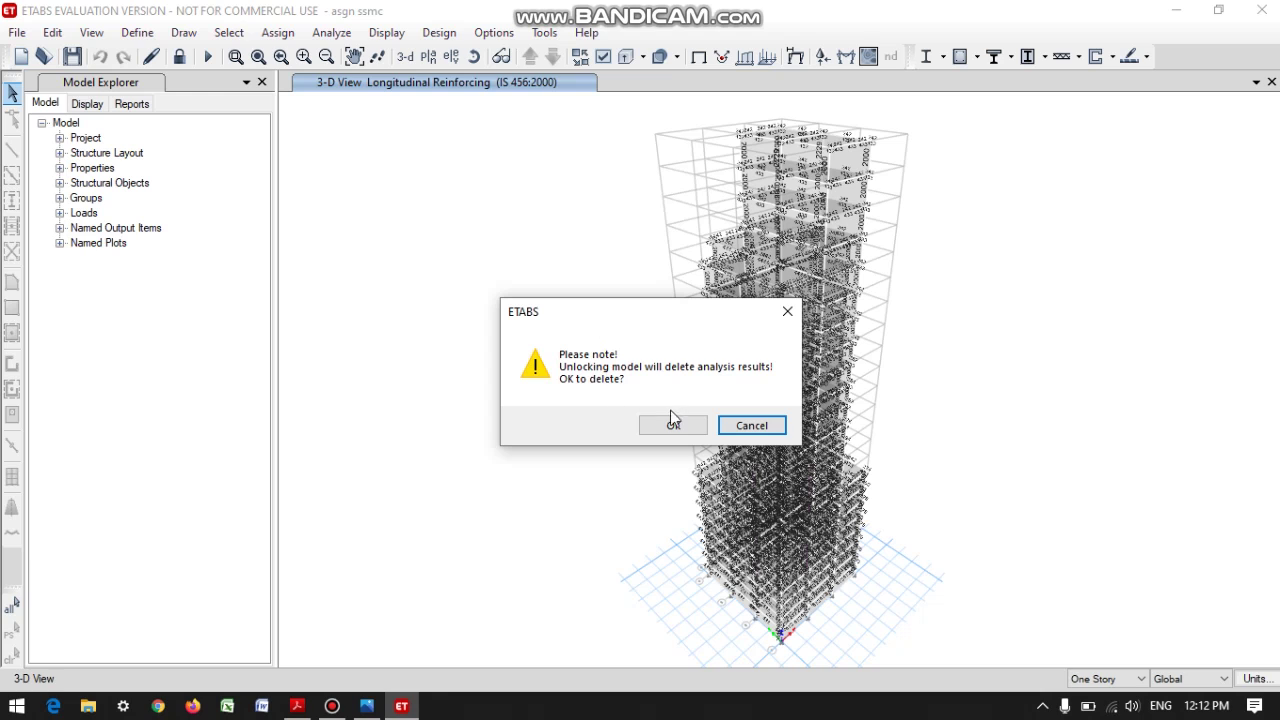
{"action": "left_click", "coordinate": [673, 424]}
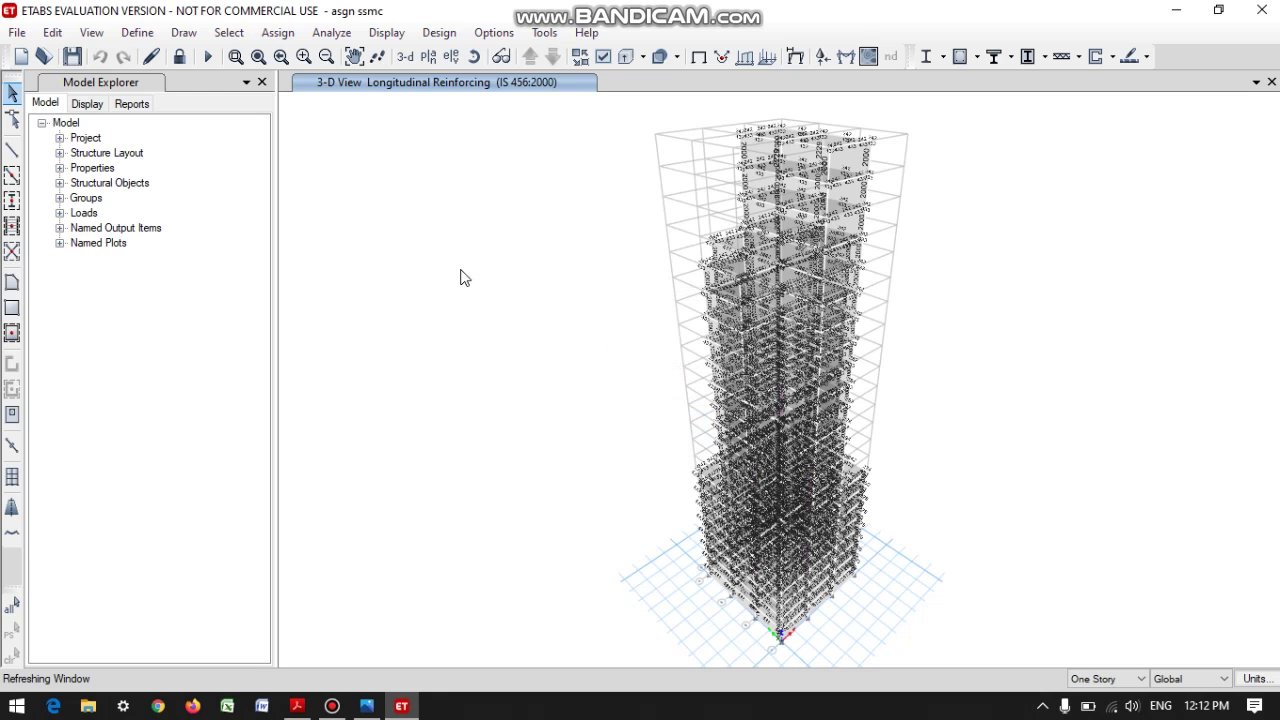
{"action": "left_click", "coordinate": [137, 34]}
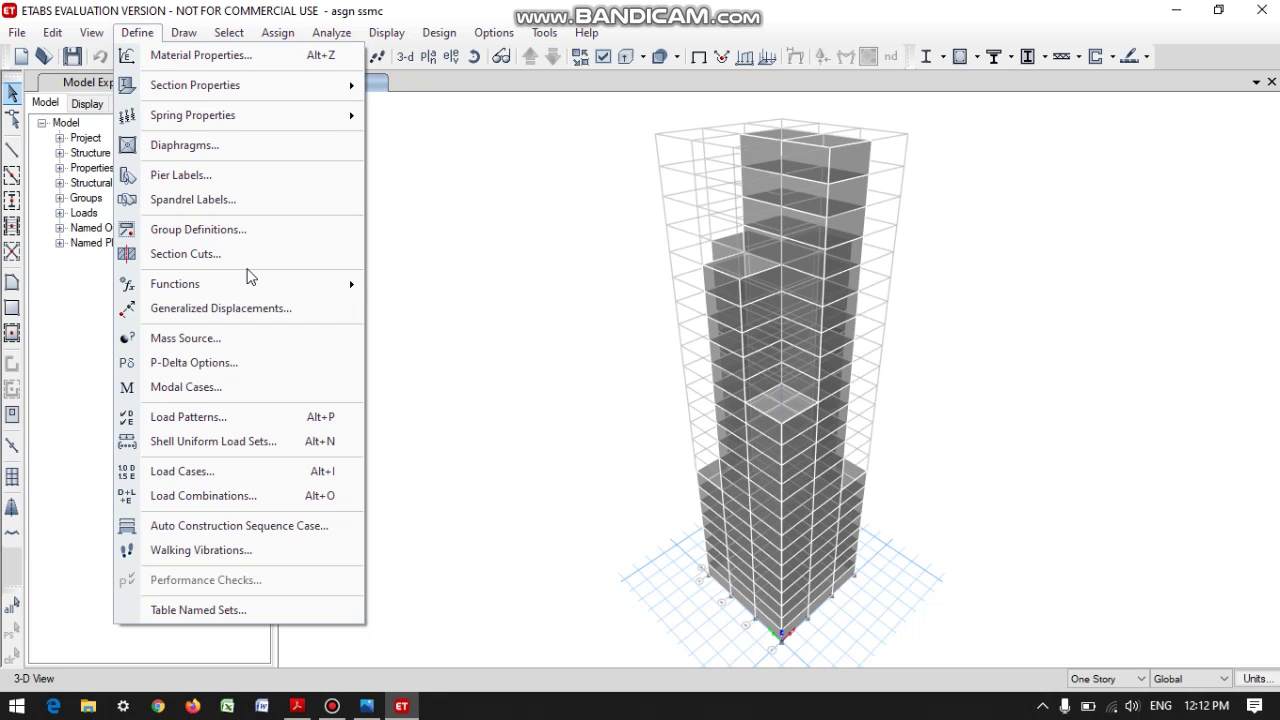
{"action": "mouse_move", "coordinate": [280, 300]}
{"action": "left_click", "coordinate": [416, 309]}
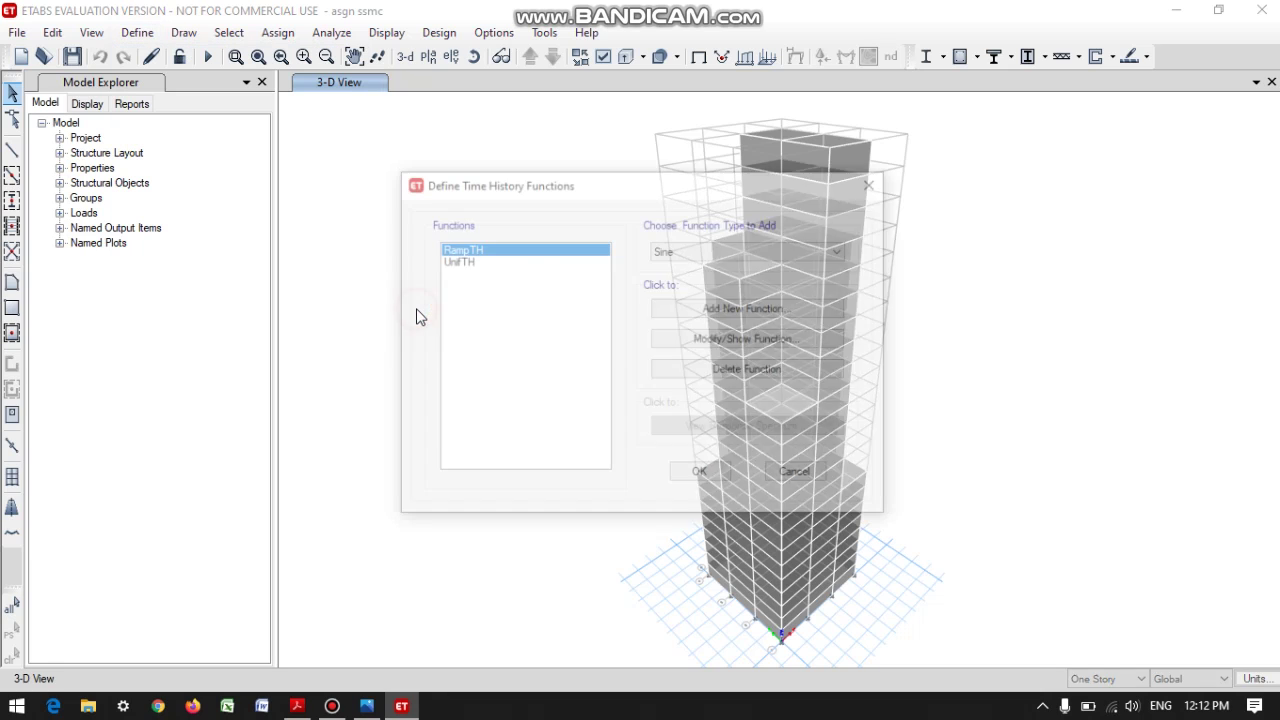
{"action": "left_click", "coordinate": [660, 252]}
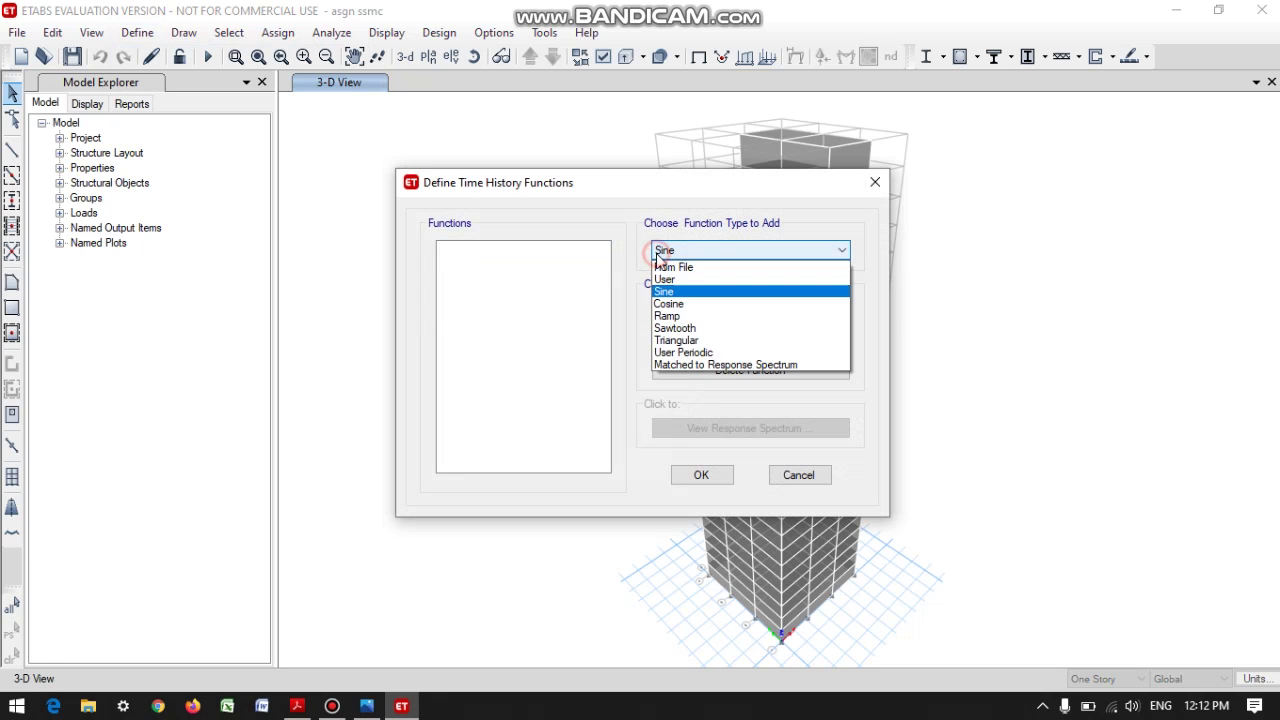
{"action": "left_click", "coordinate": [664, 268]}
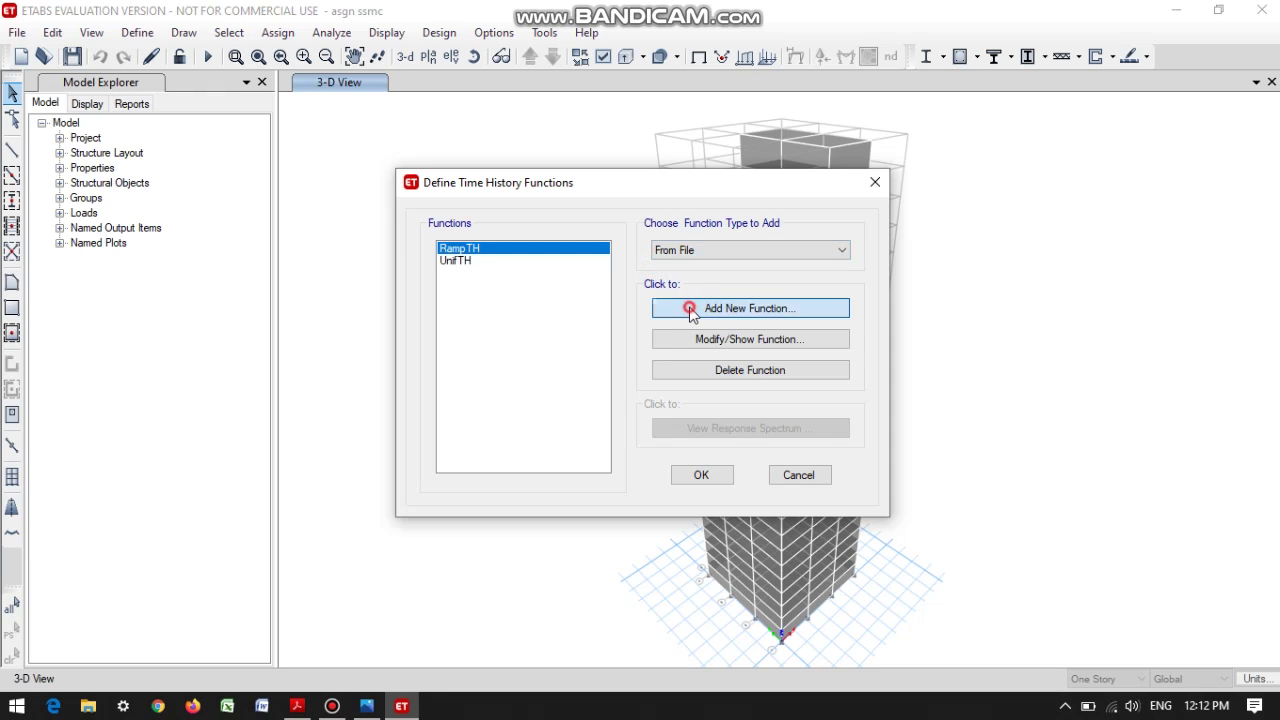
{"action": "left_click", "coordinate": [691, 310]}
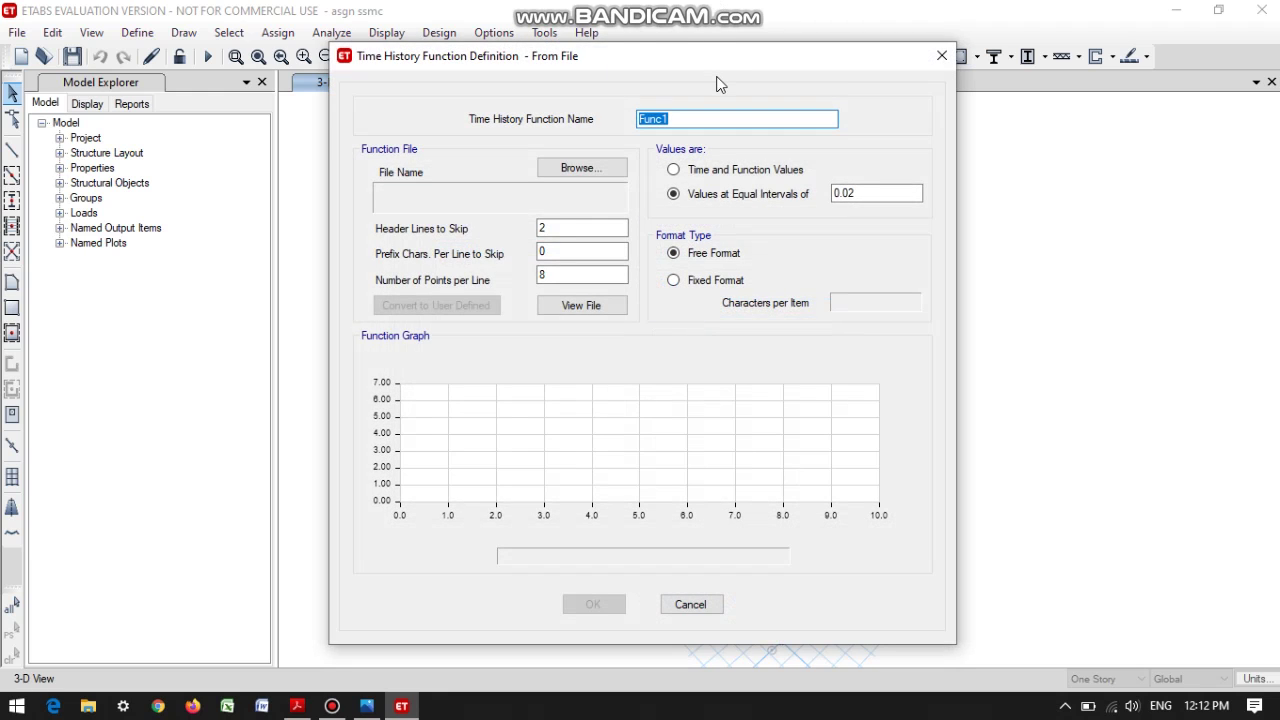
Step: Enter TIME HISTORY as the function name, load example-time-history-data.dat as its data file and use Fixed Format
{"action": "type", "text": "TIME HISTORY"}
{"action": "left_click", "coordinate": [589, 170]}
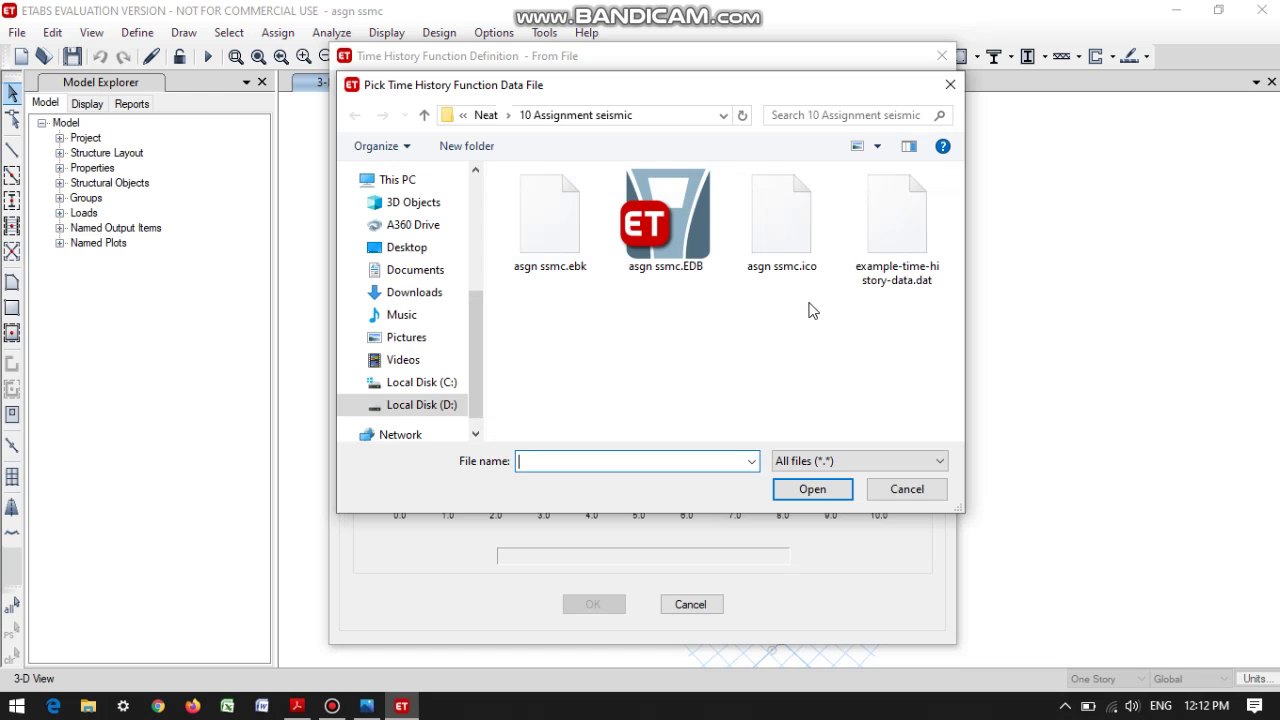
{"action": "left_click", "coordinate": [887, 271]}
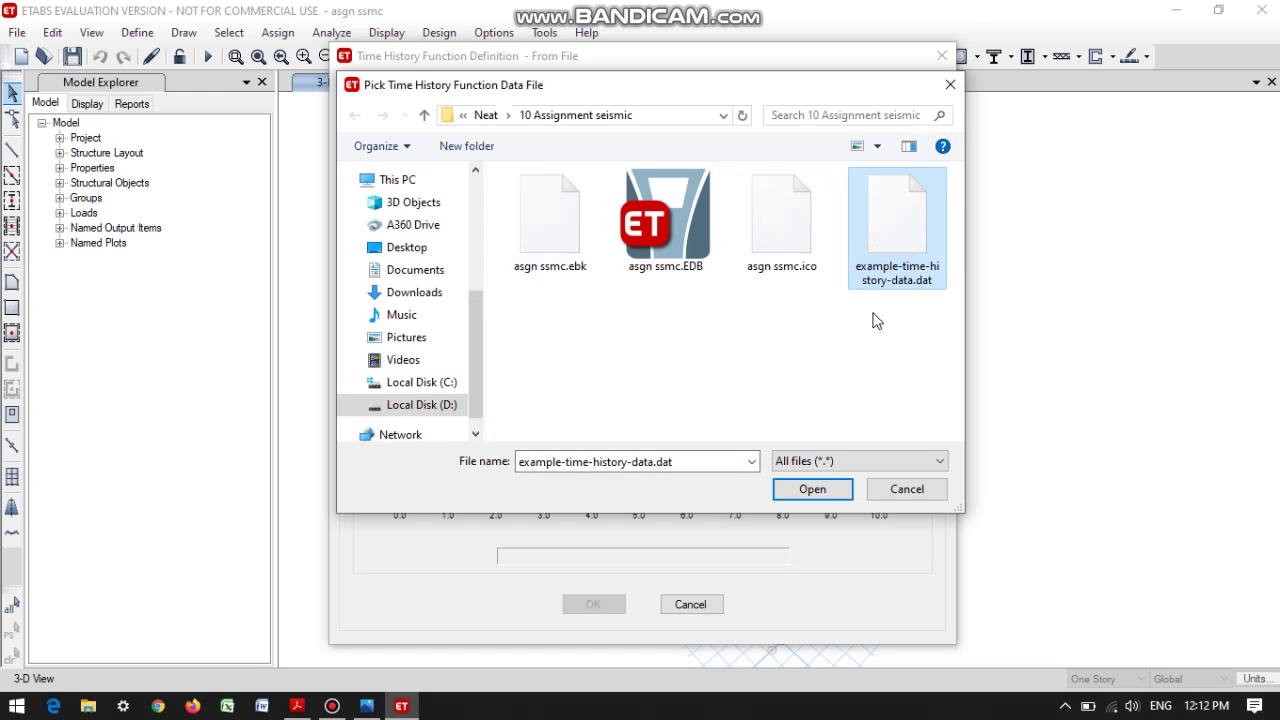
{"action": "left_click", "coordinate": [814, 492]}
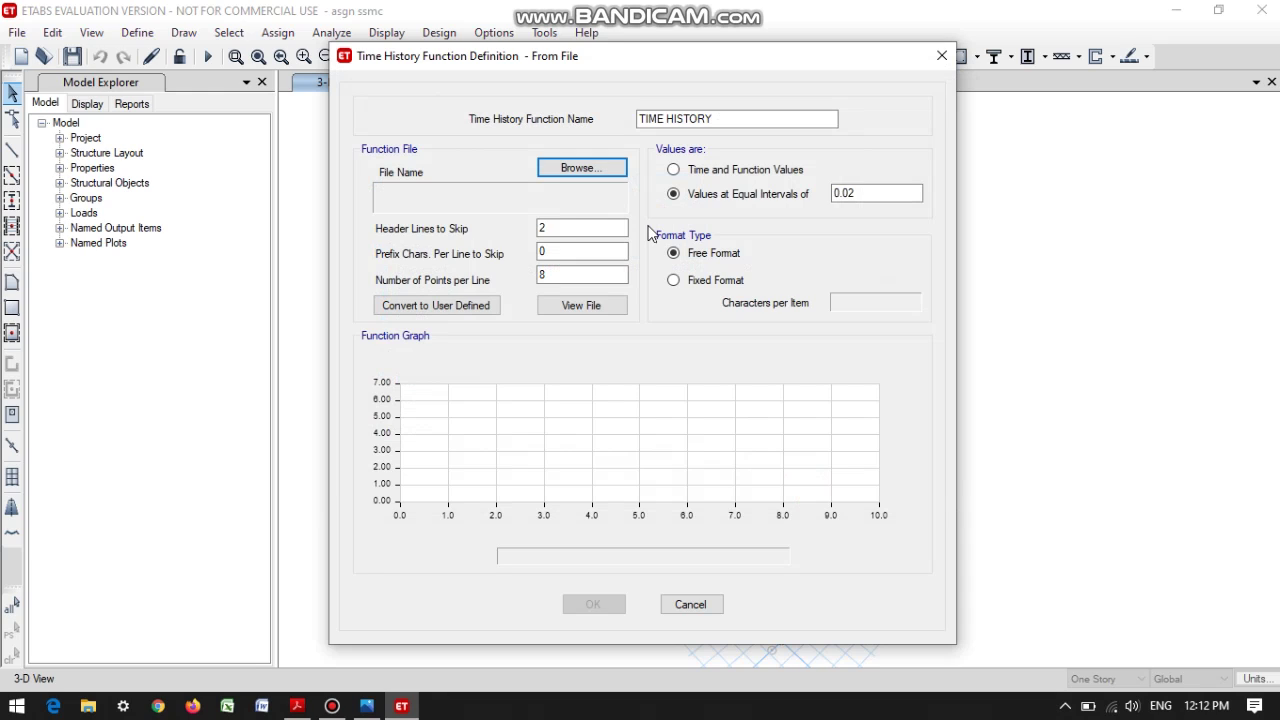
{"action": "left_click", "coordinate": [674, 281]}
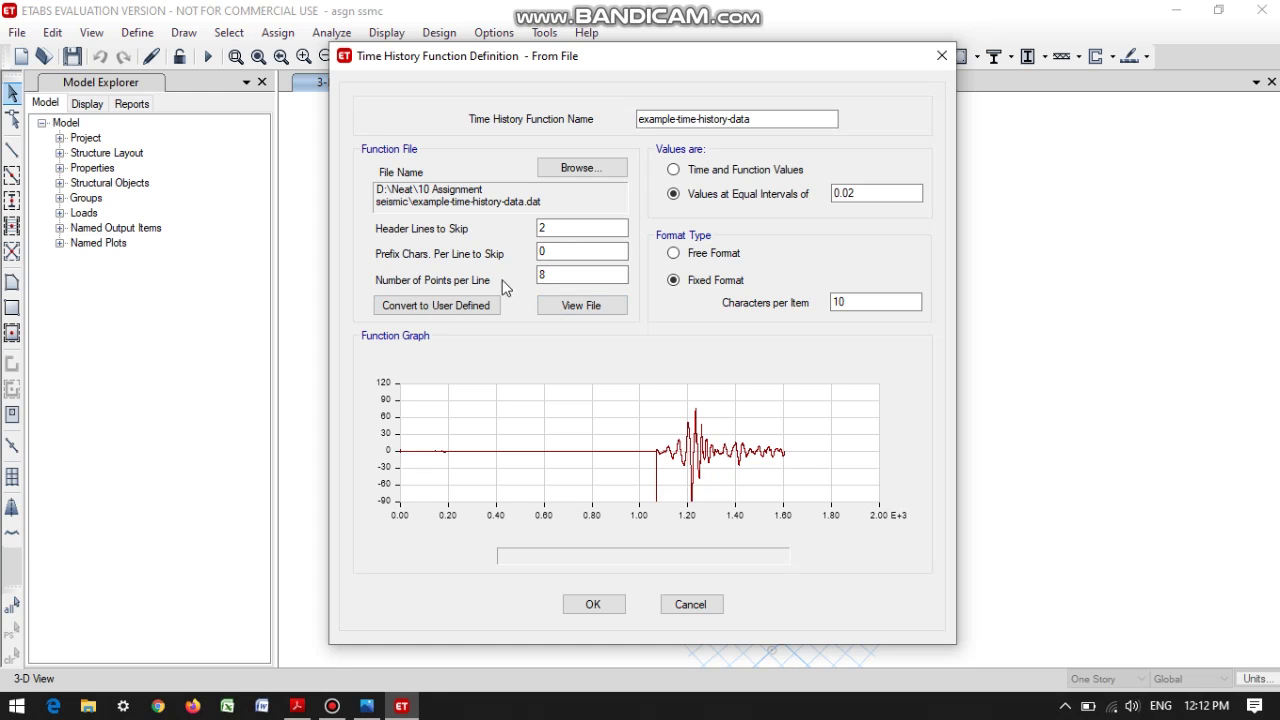
Step: Check the data file's header, set 9 header lines to skip and 1 point per line, and accept the function
{"action": "left_click", "coordinate": [560, 308]}
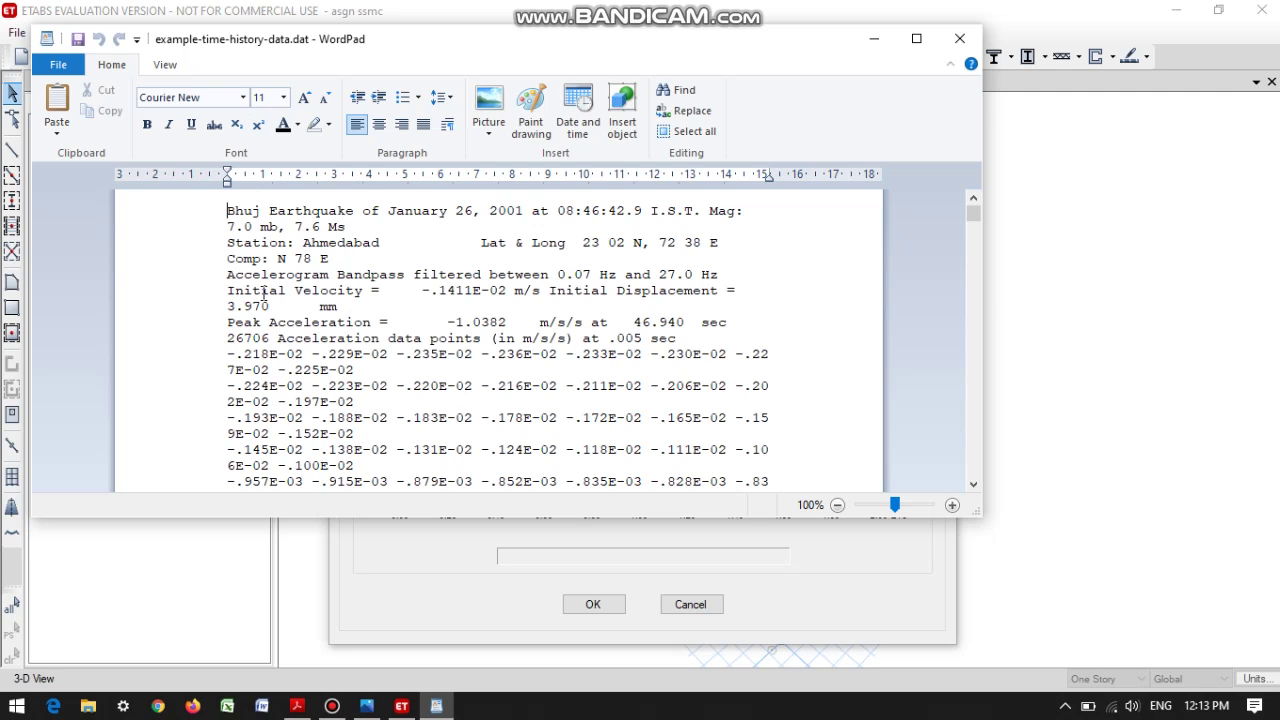
{"action": "left_click", "coordinate": [959, 38]}
{"action": "double_click", "coordinate": [548, 228]}
{"action": "left_click_drag", "start_coordinate": [552, 273], "coordinate": [532, 274]}
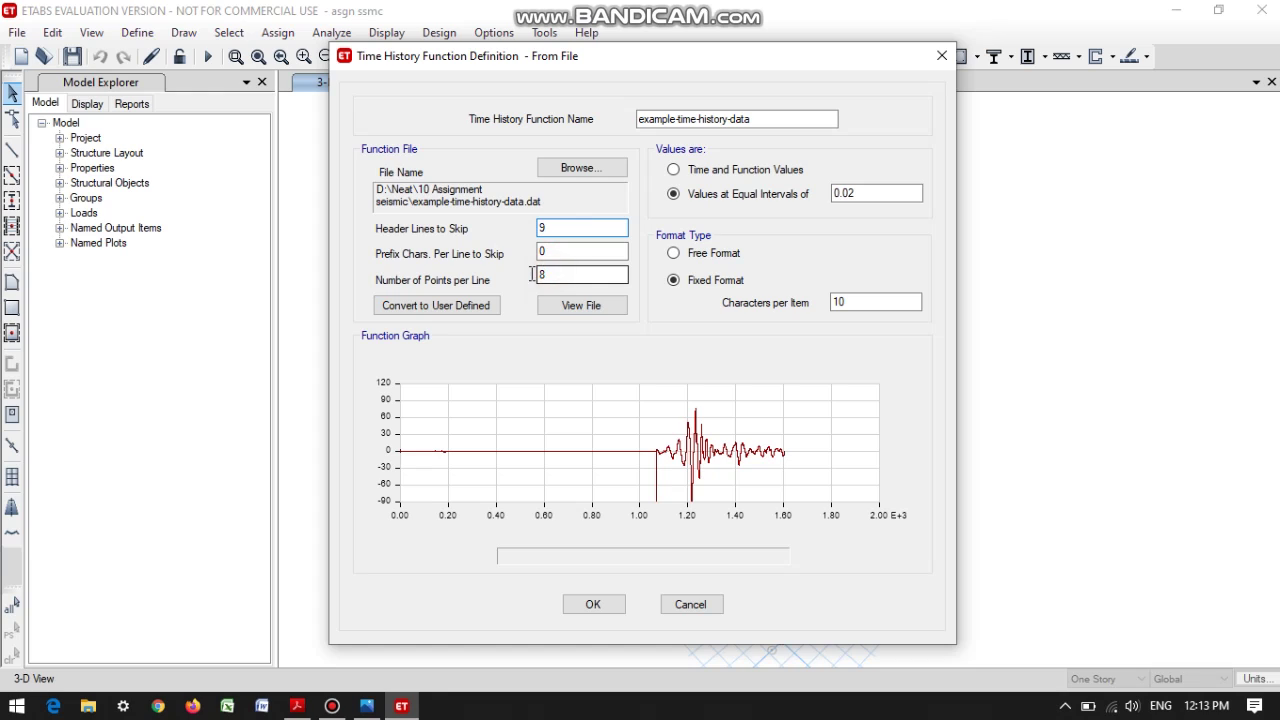
{"action": "left_click", "coordinate": [545, 277]}
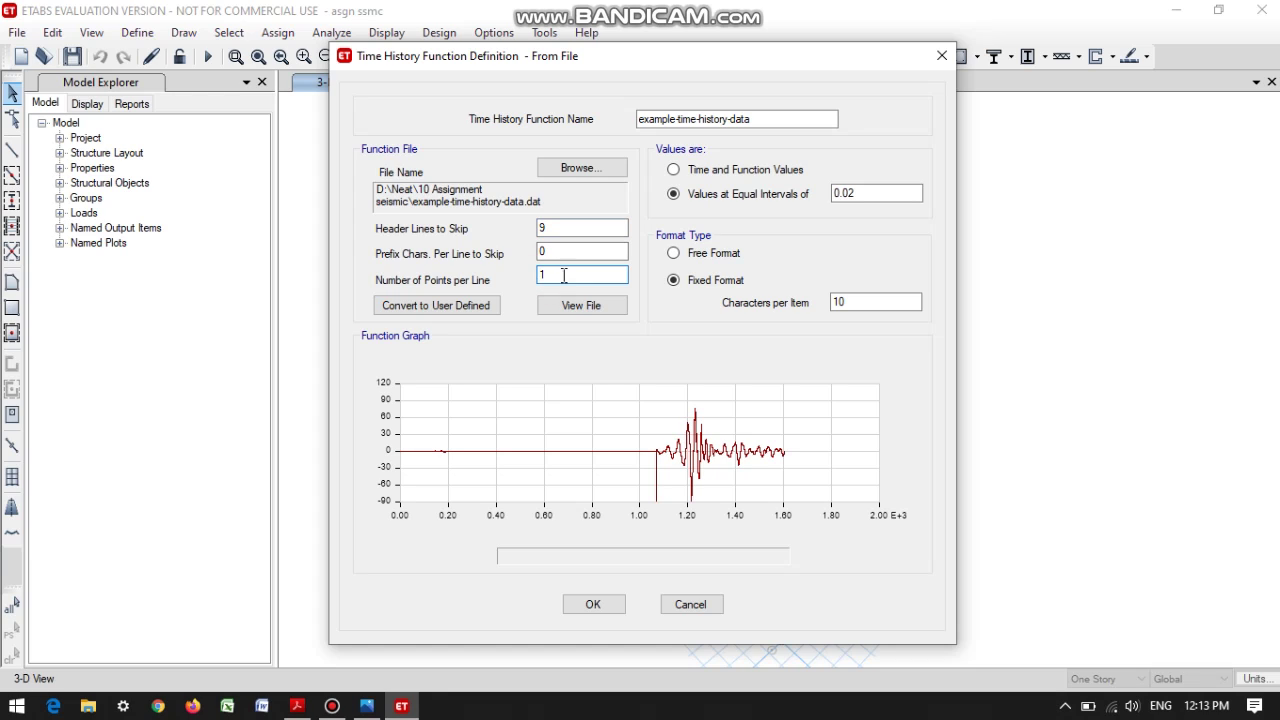
{"action": "left_click", "coordinate": [594, 605]}
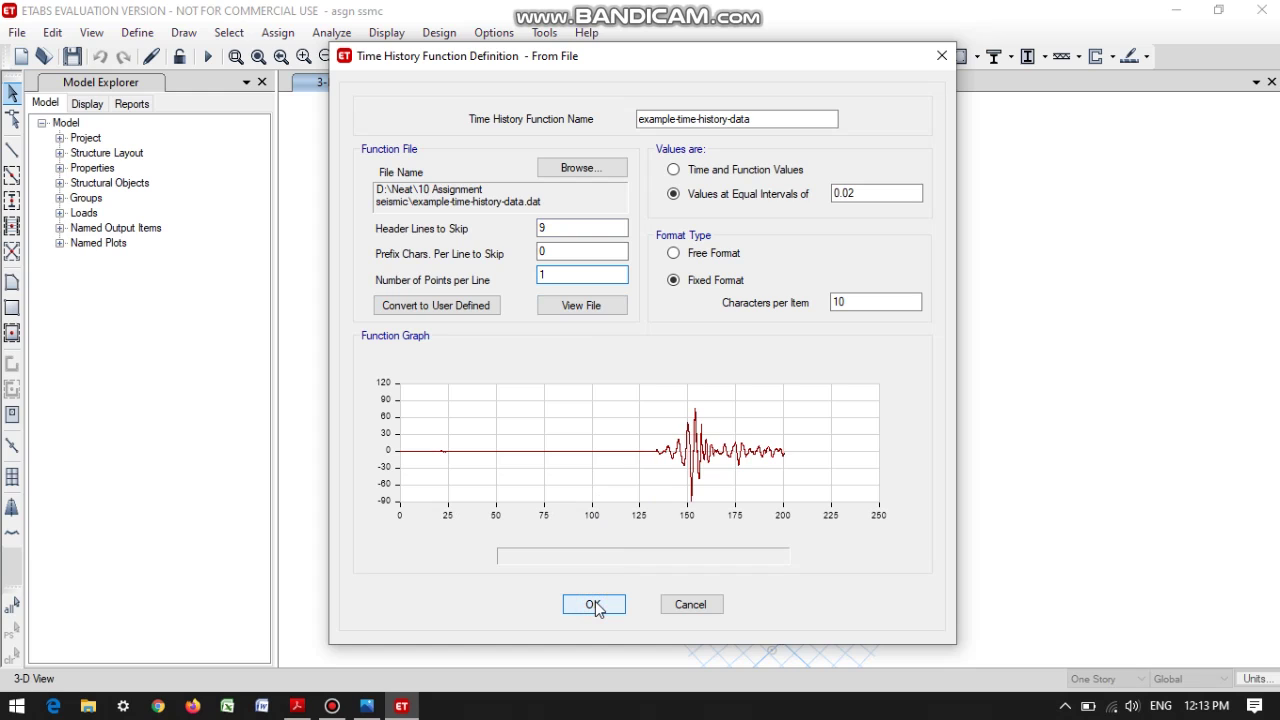
{"action": "left_click", "coordinate": [594, 605]}
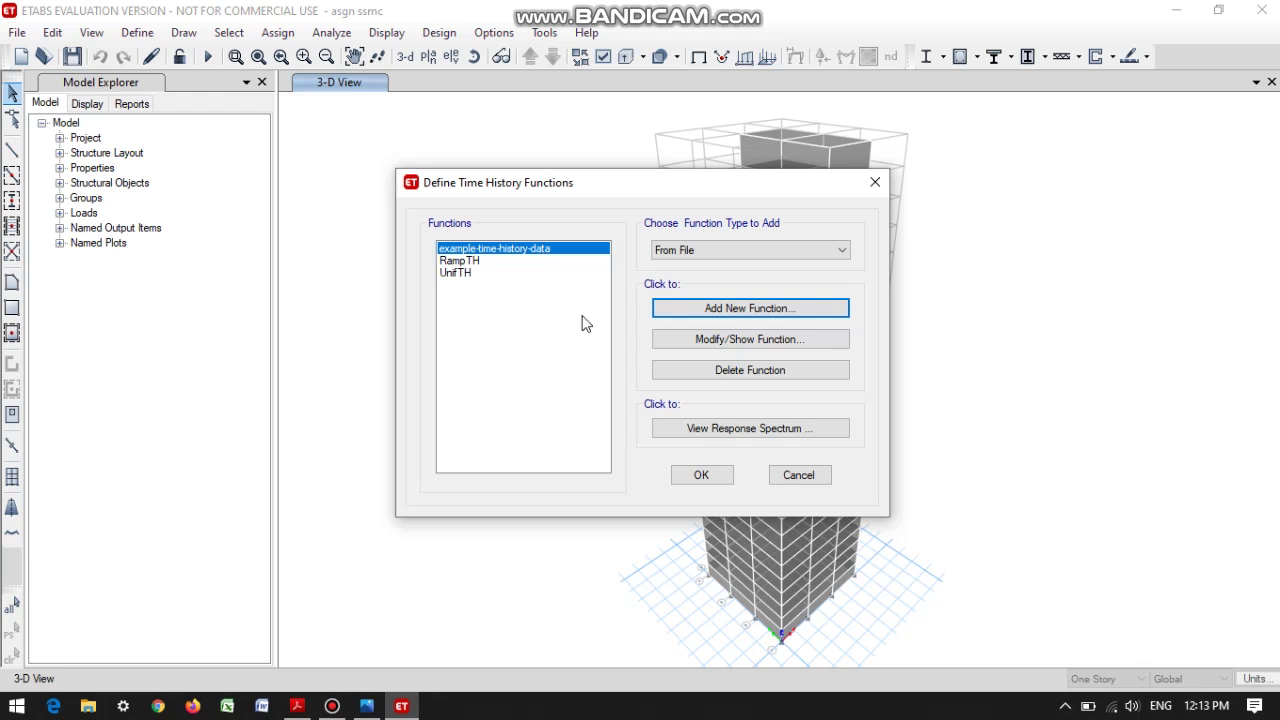
{"action": "left_click", "coordinate": [703, 475]}
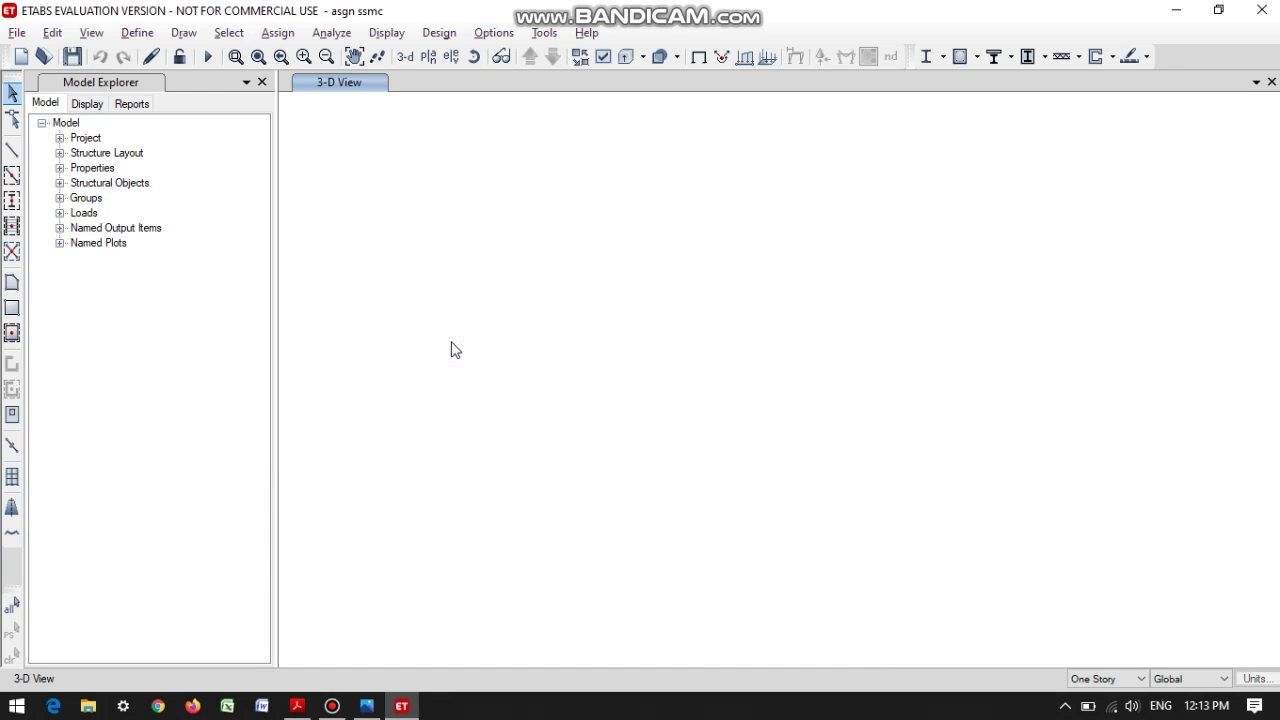
Step: Delete the RS response spectrum case from the load cases
{"action": "left_click", "coordinate": [451, 345]}
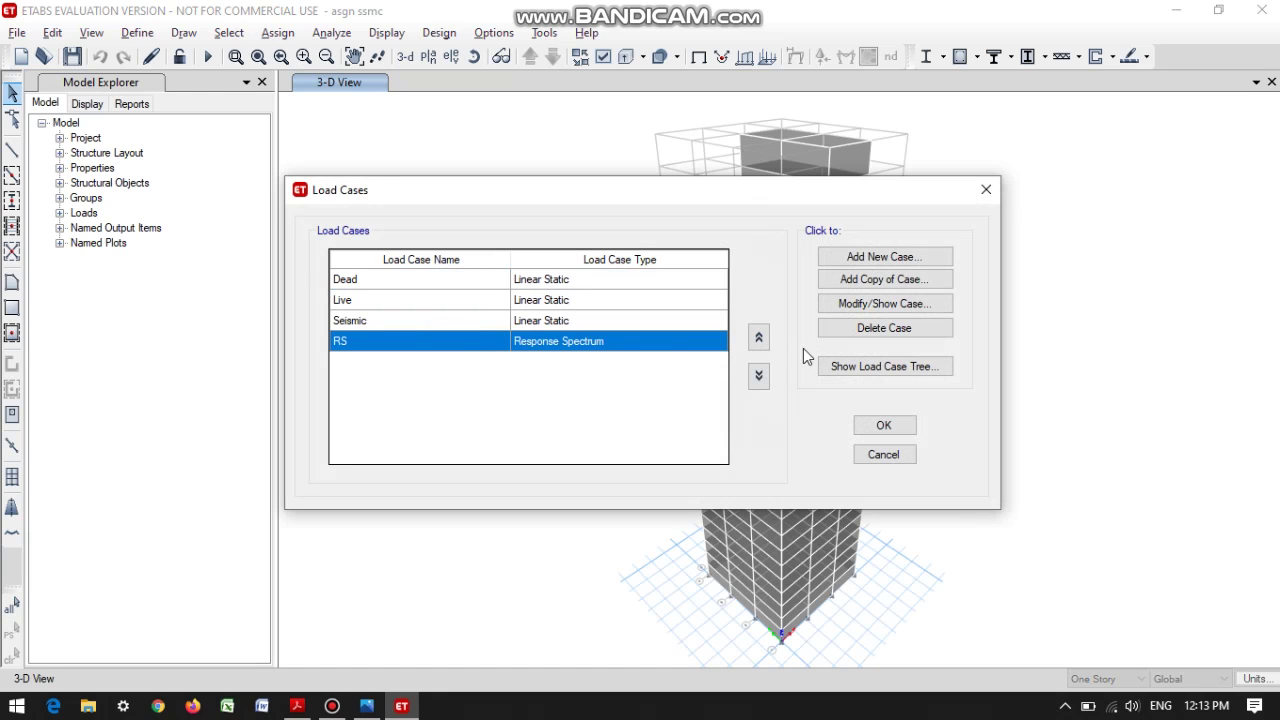
{"action": "left_click", "coordinate": [856, 328]}
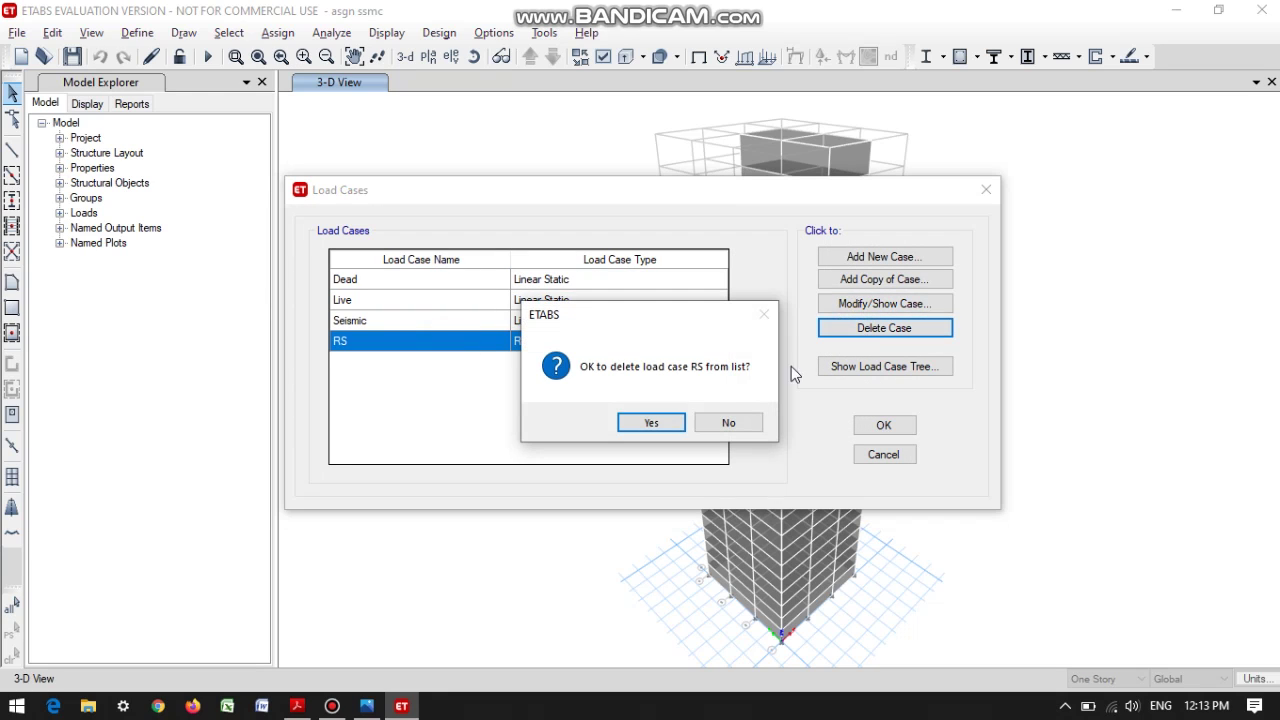
{"action": "left_click", "coordinate": [651, 422]}
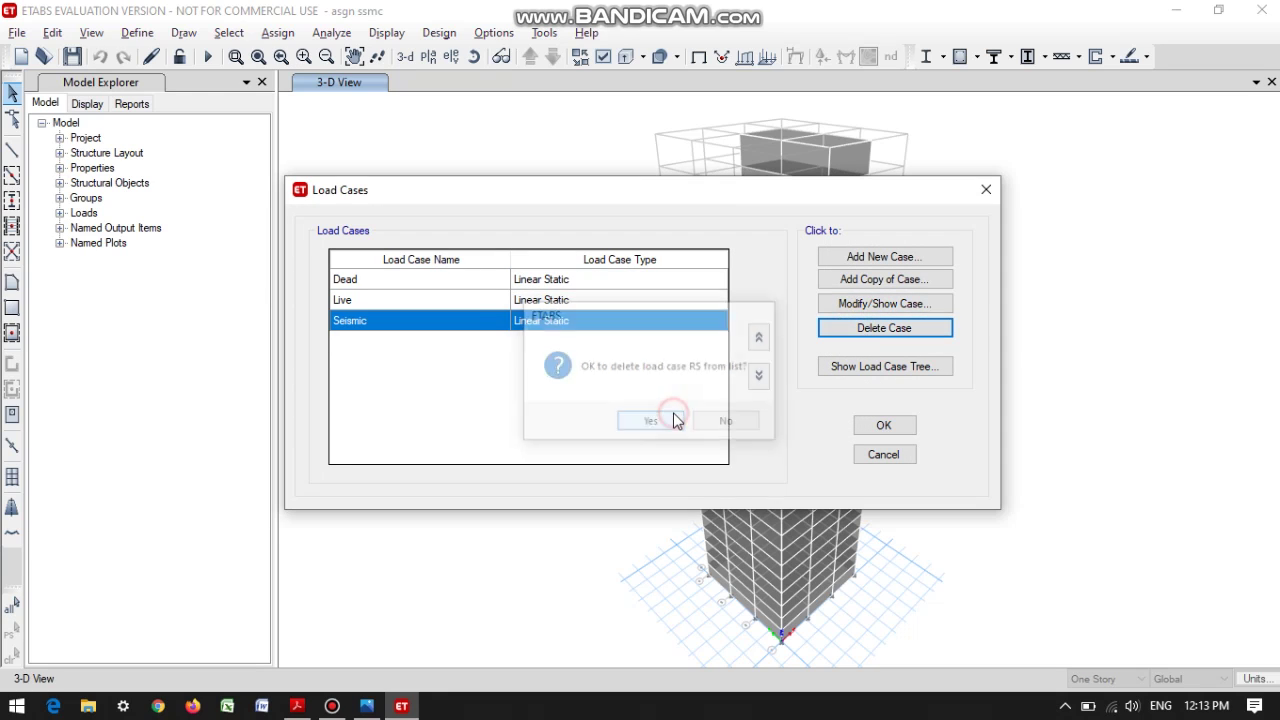
Step: Add a new load case named TIME HISTORY and set its type to Time History
{"action": "left_click", "coordinate": [862, 258]}
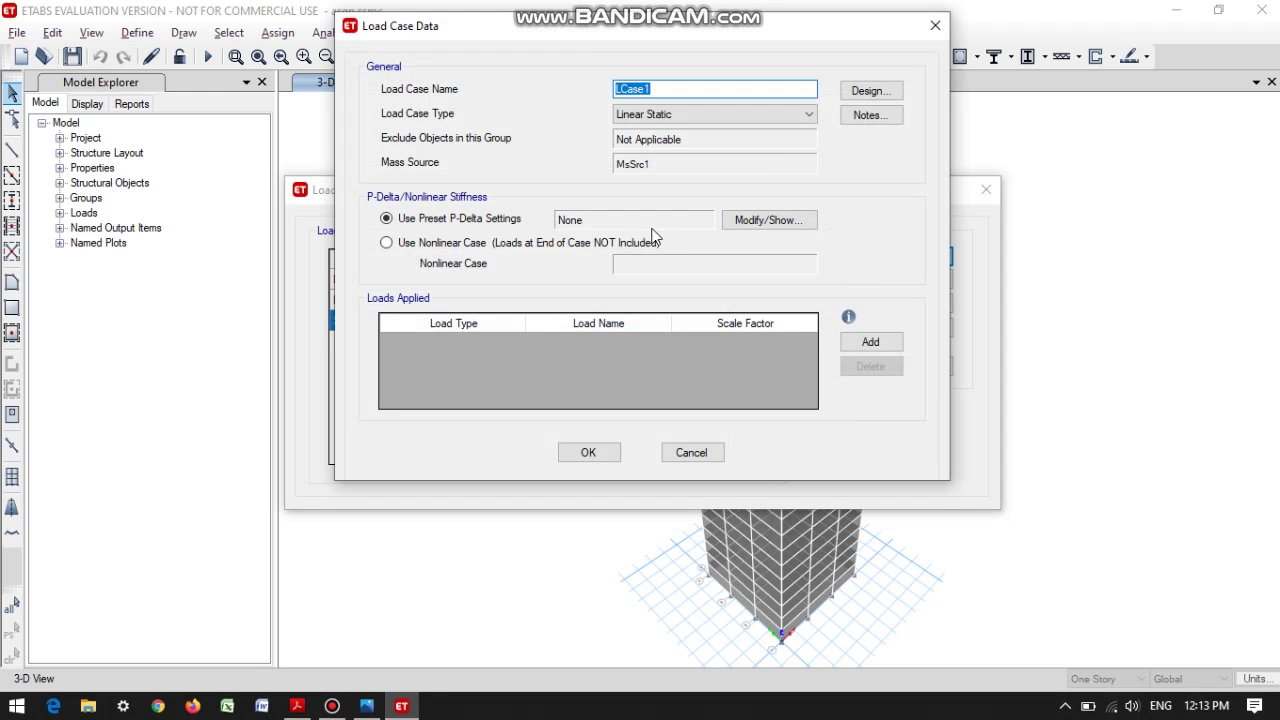
{"action": "type", "text": "TIME HISTORY"}
{"action": "left_click", "coordinate": [748, 116]}
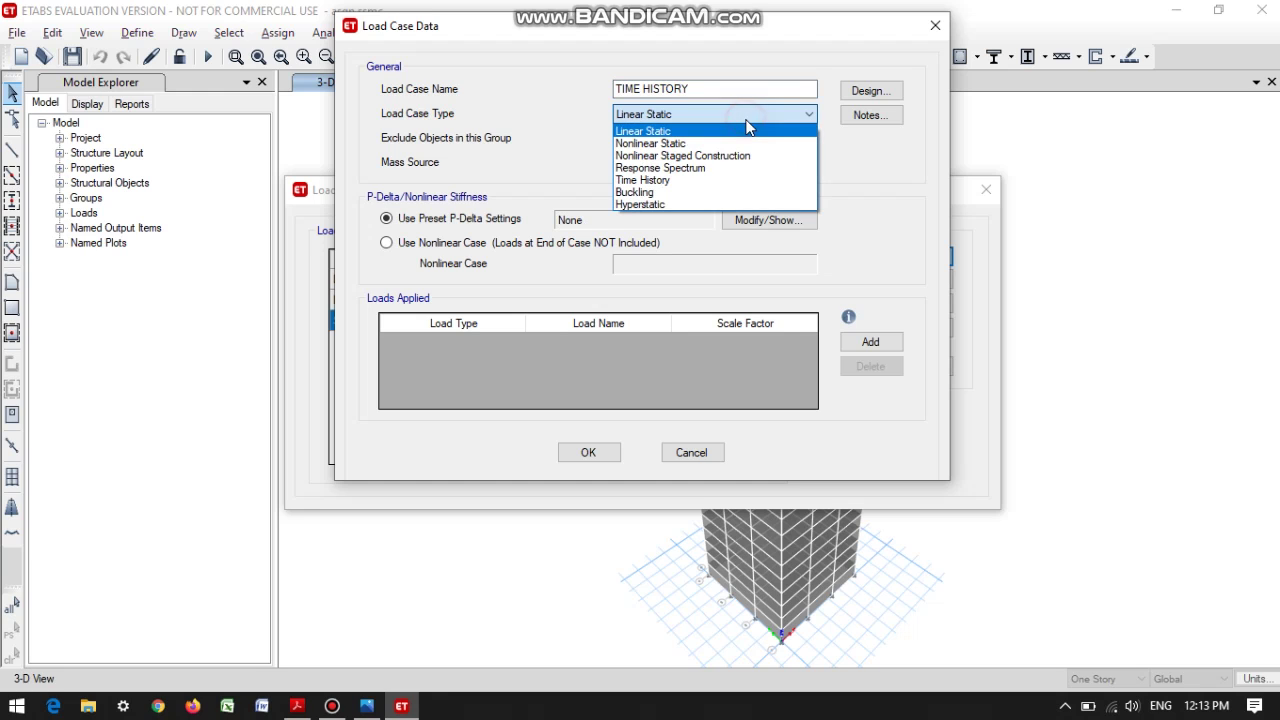
{"action": "left_click", "coordinate": [725, 181]}
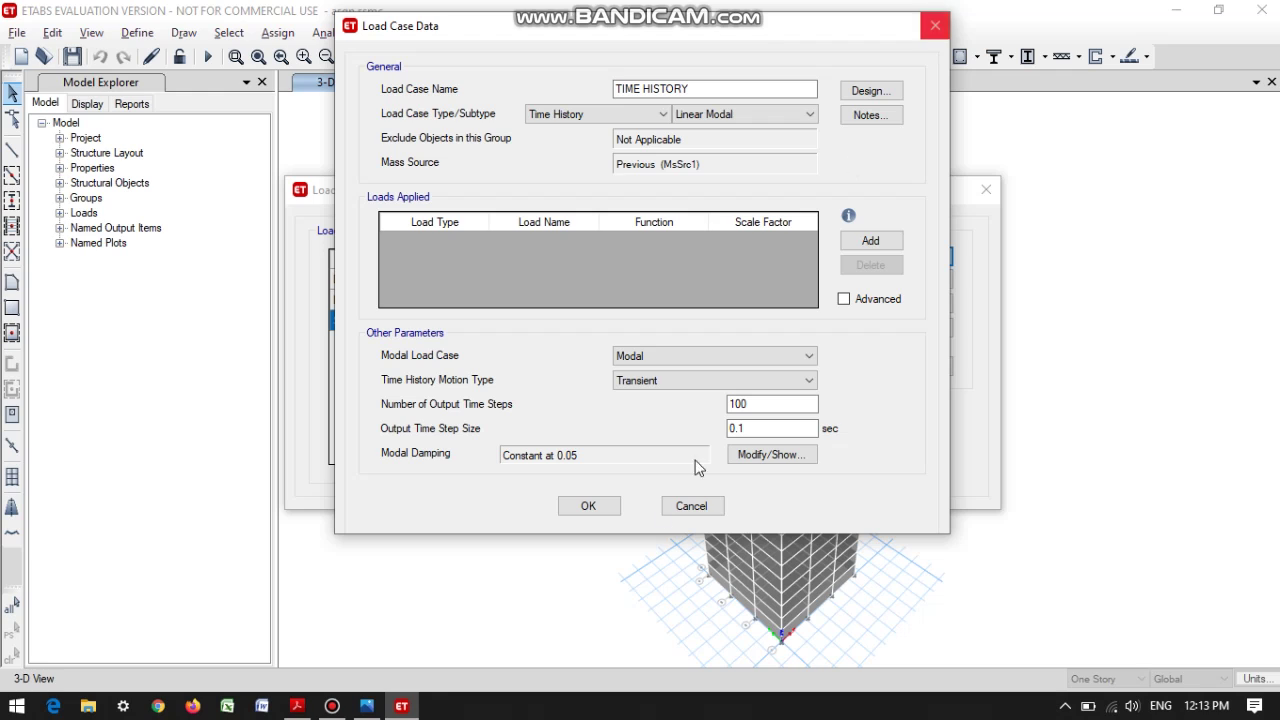
Step: Add an Acceleration load in U1 to the load case, using the example-time-history-data function and a scale factor of 1633.5
{"action": "left_click", "coordinate": [870, 243]}
{"action": "left_click", "coordinate": [471, 245]}
{"action": "left_click", "coordinate": [476, 272]}
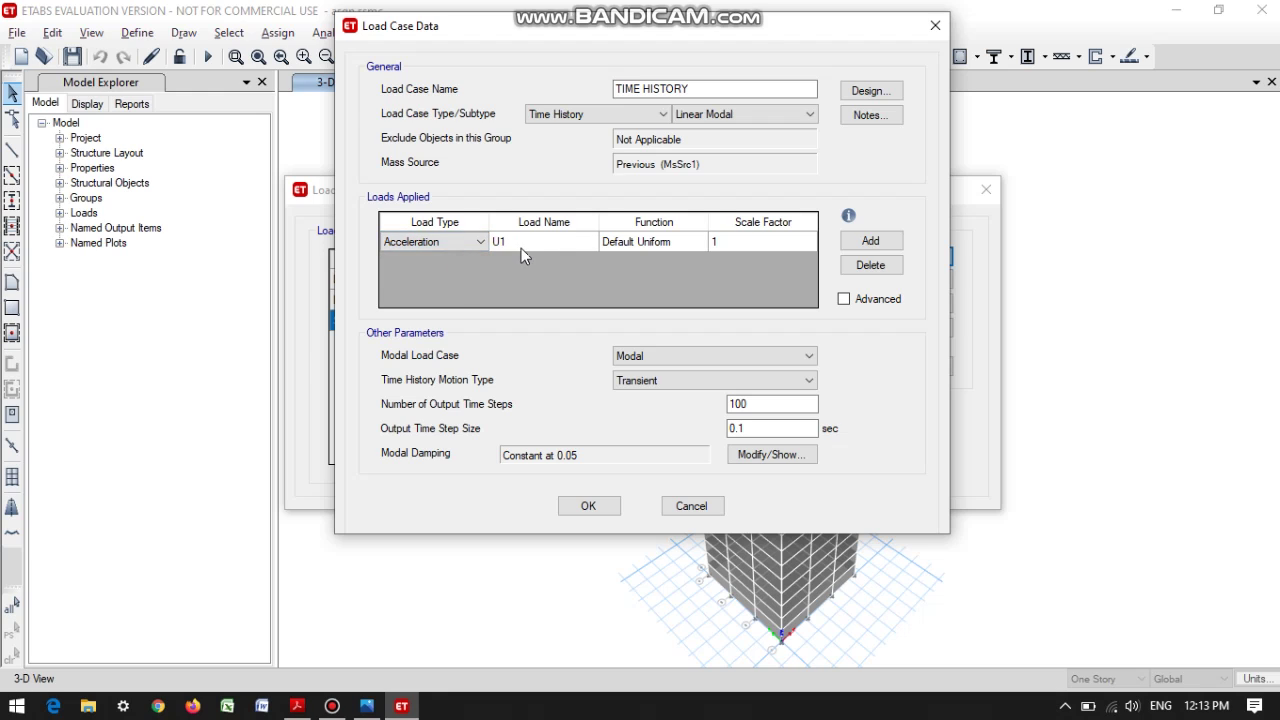
{"action": "left_click", "coordinate": [668, 249]}
{"action": "left_click", "coordinate": [668, 252]}
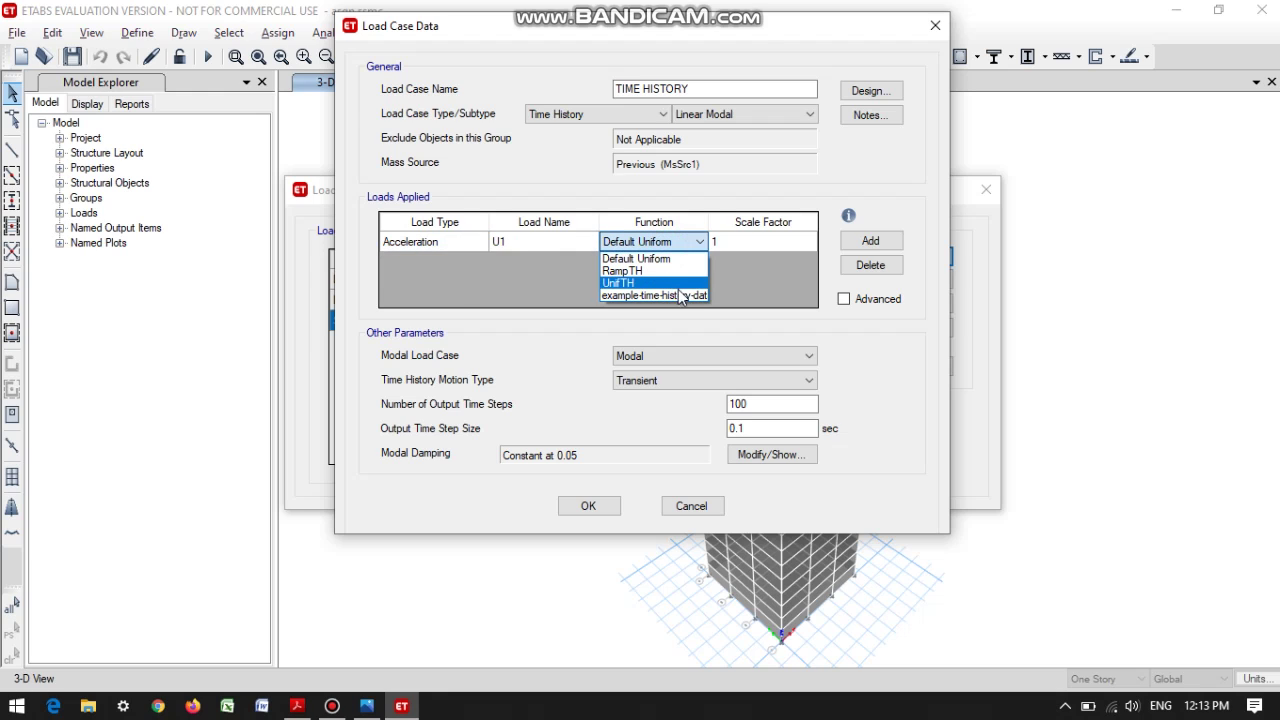
{"action": "left_click", "coordinate": [675, 295]}
{"action": "left_click", "coordinate": [742, 245]}
{"action": "type", "text": "1633.5"}
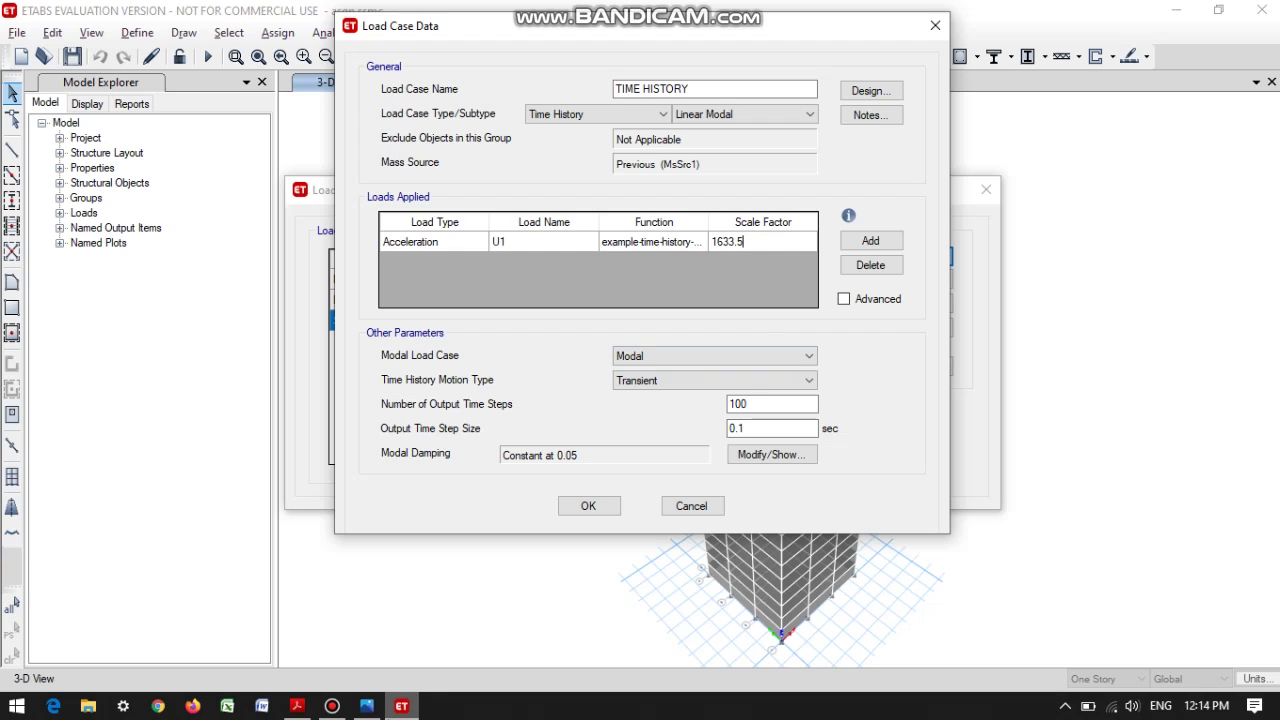
Step: Check the scale factor against the calculation in the scale factor image in Photos, and accept the TIME HISTORY load case in ETABS
{"action": "left_click", "coordinate": [308, 580]}
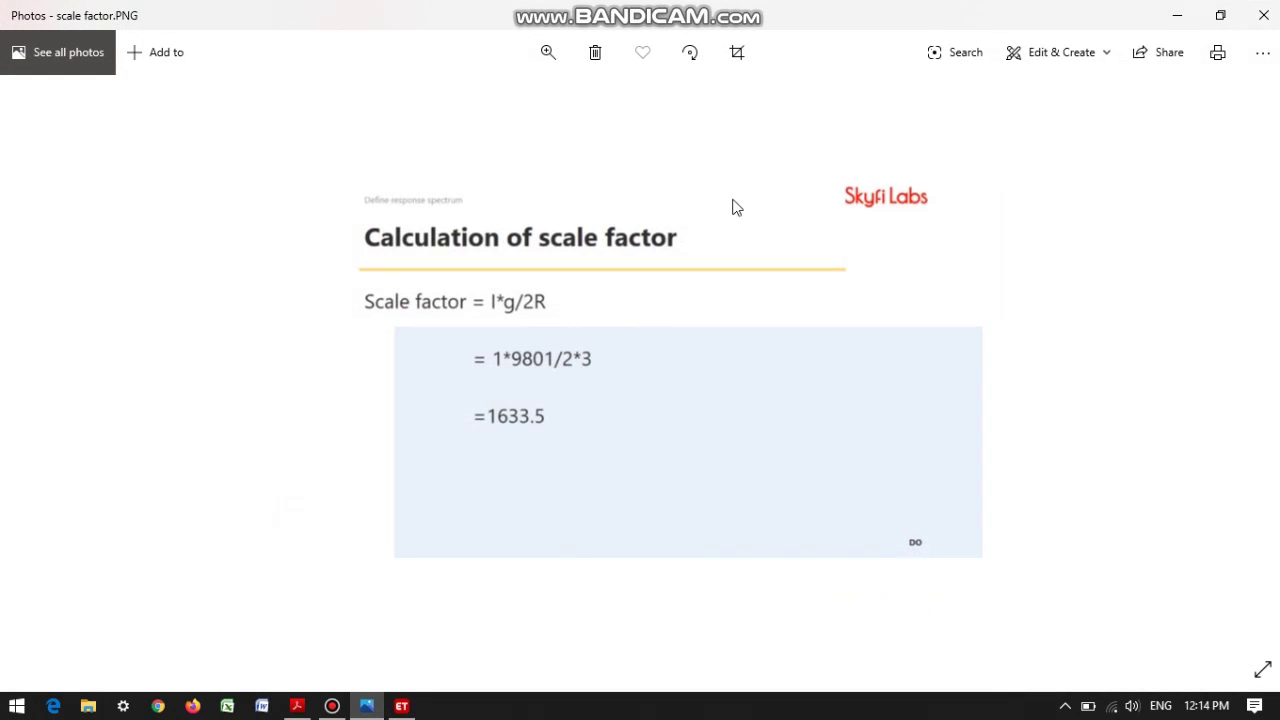
{"action": "left_click", "coordinate": [1182, 14]}
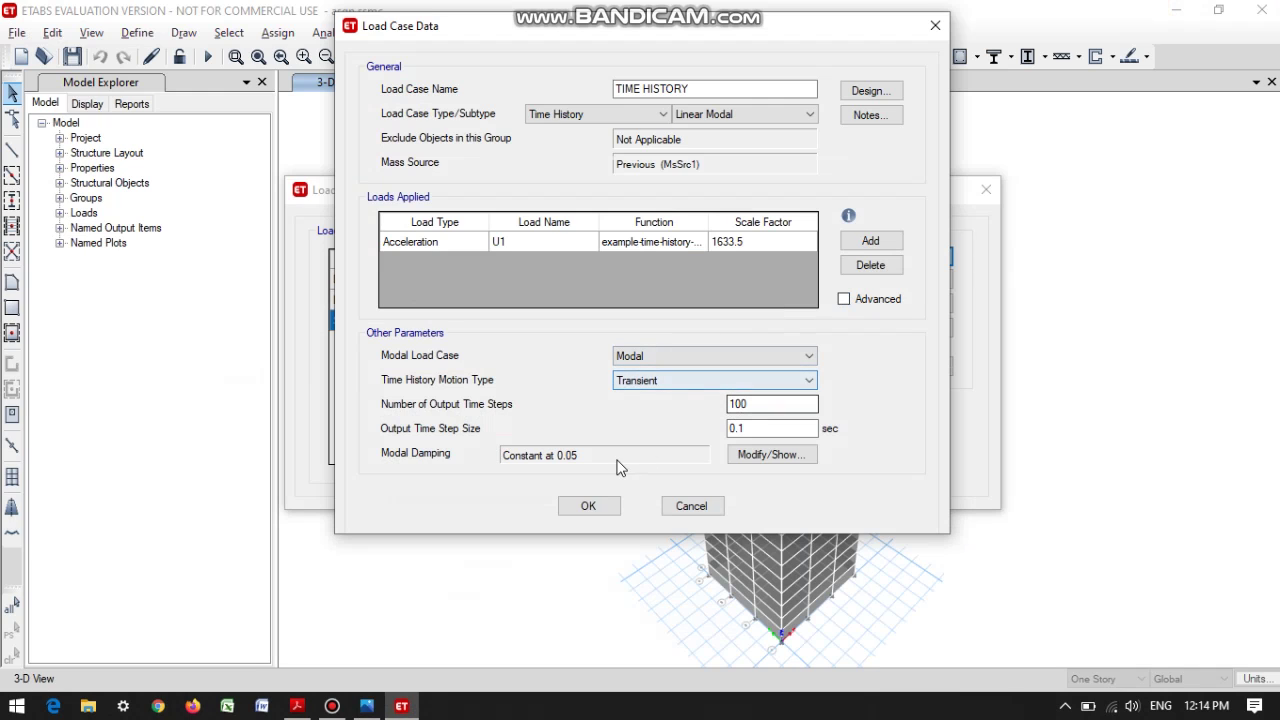
{"action": "left_click", "coordinate": [590, 506]}
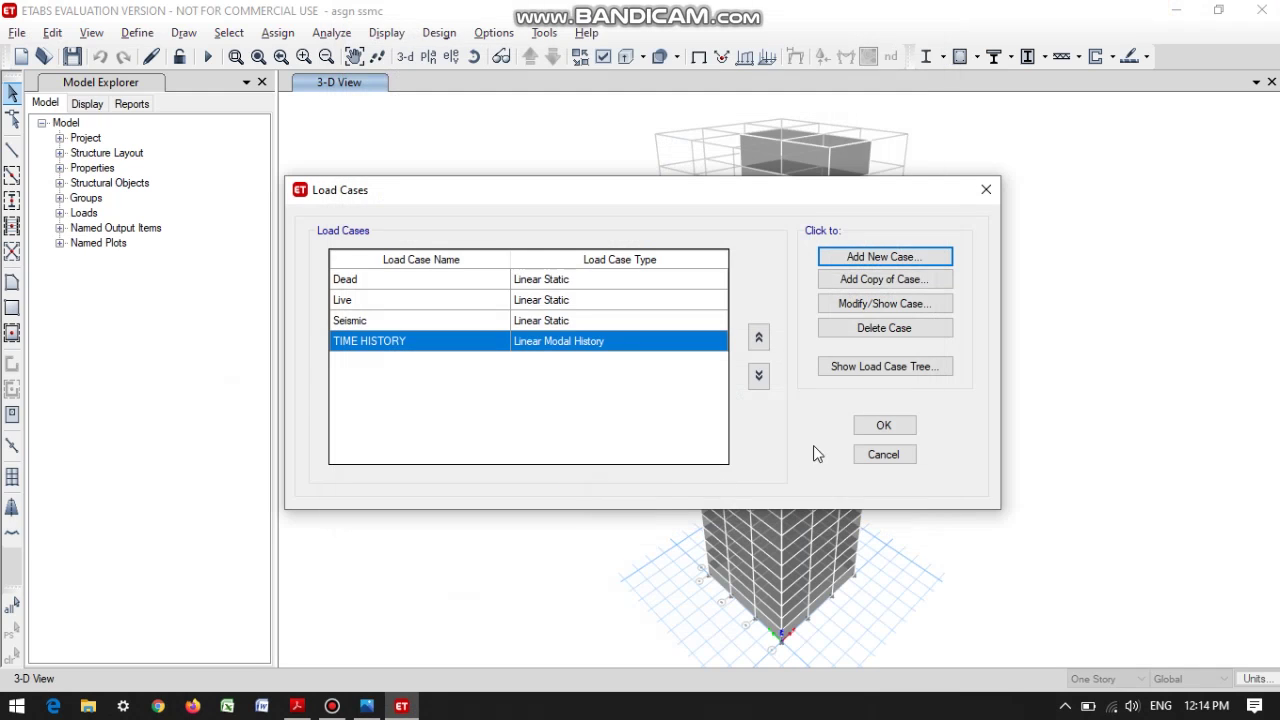
{"action": "left_click", "coordinate": [880, 426]}
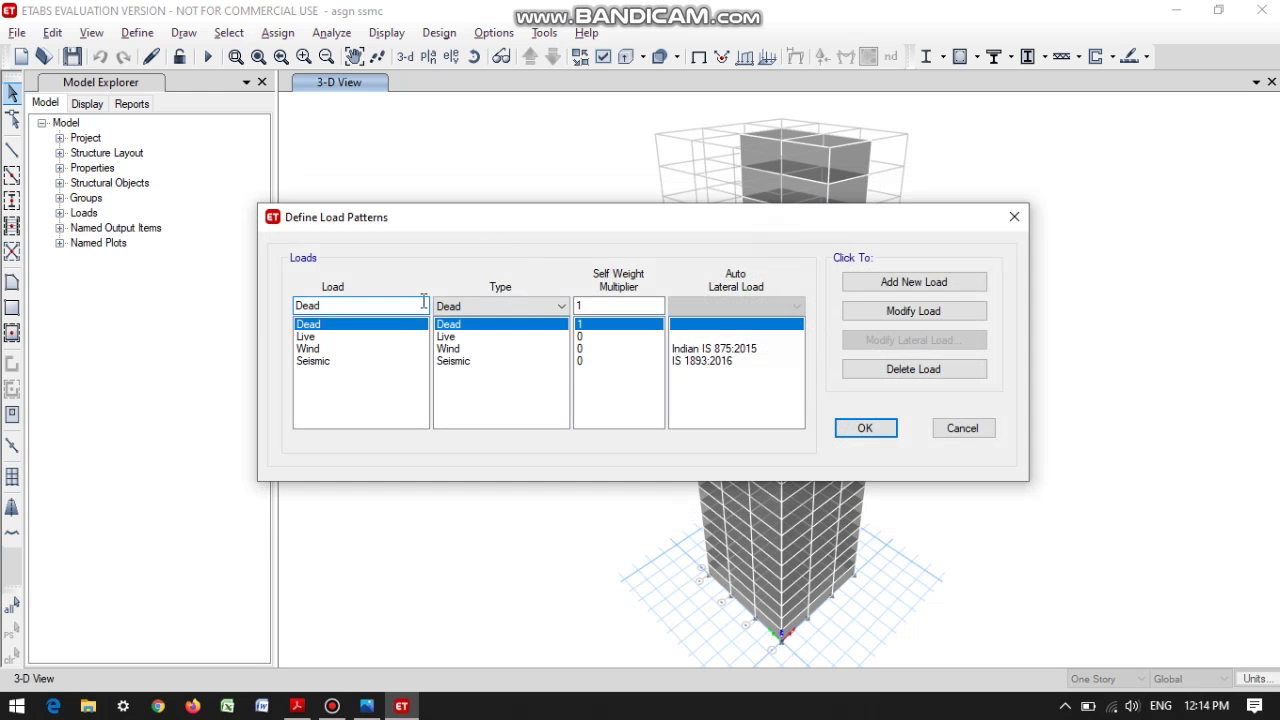
Step: Remove the Y direction from the Seismic load pattern's IS 1893:2016 lateral loading, keeping only X, and accept the load patterns
{"action": "left_click", "coordinate": [344, 365]}
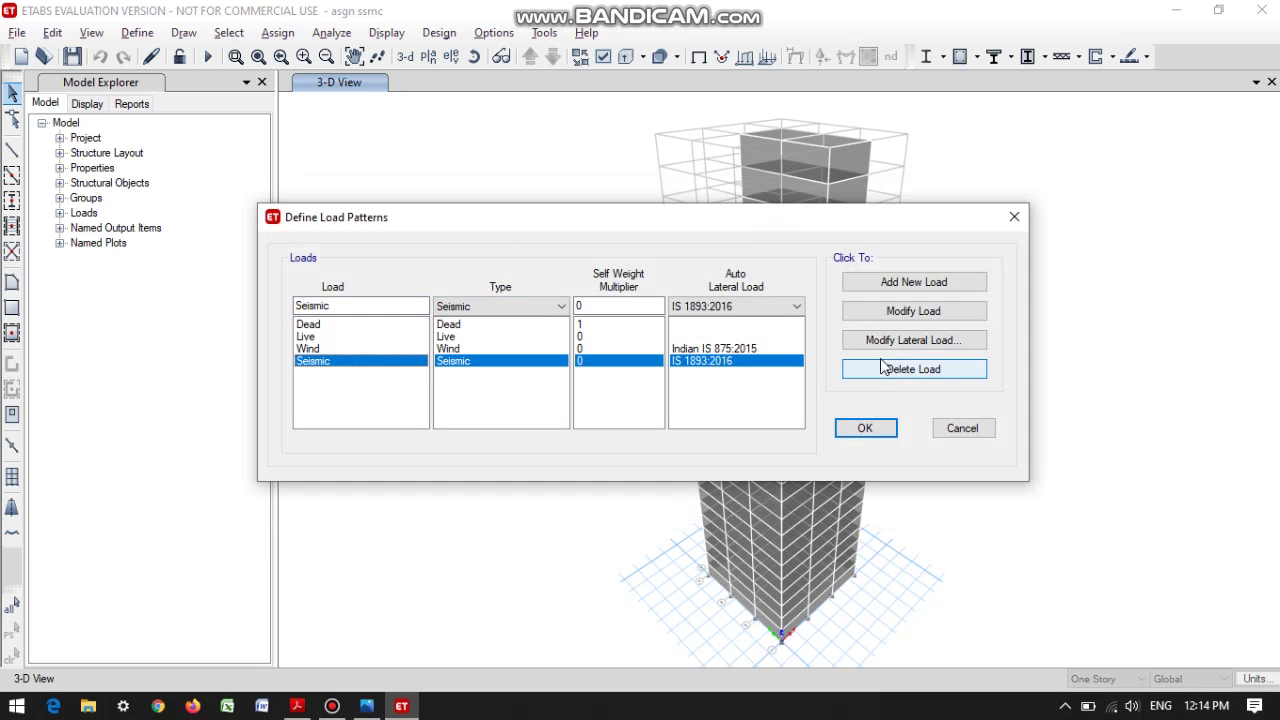
{"action": "left_click", "coordinate": [883, 340]}
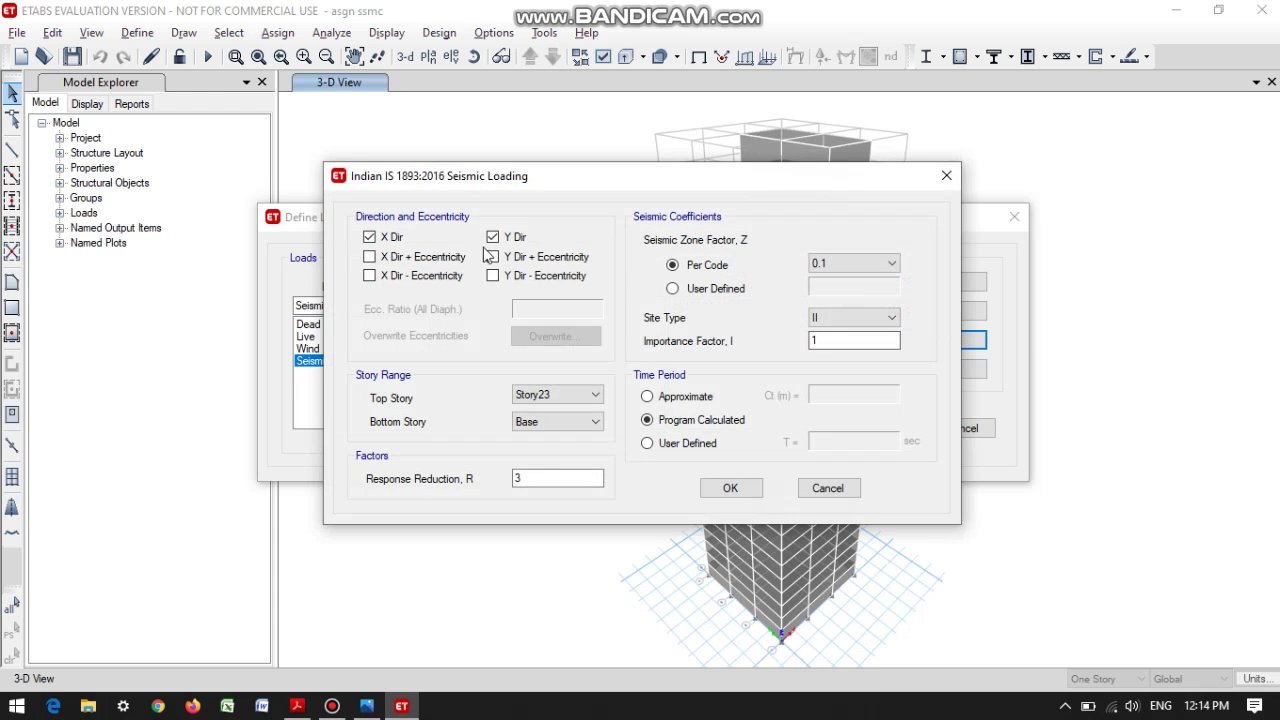
{"action": "left_click", "coordinate": [493, 238]}
{"action": "left_click", "coordinate": [714, 488]}
{"action": "left_click", "coordinate": [865, 430]}
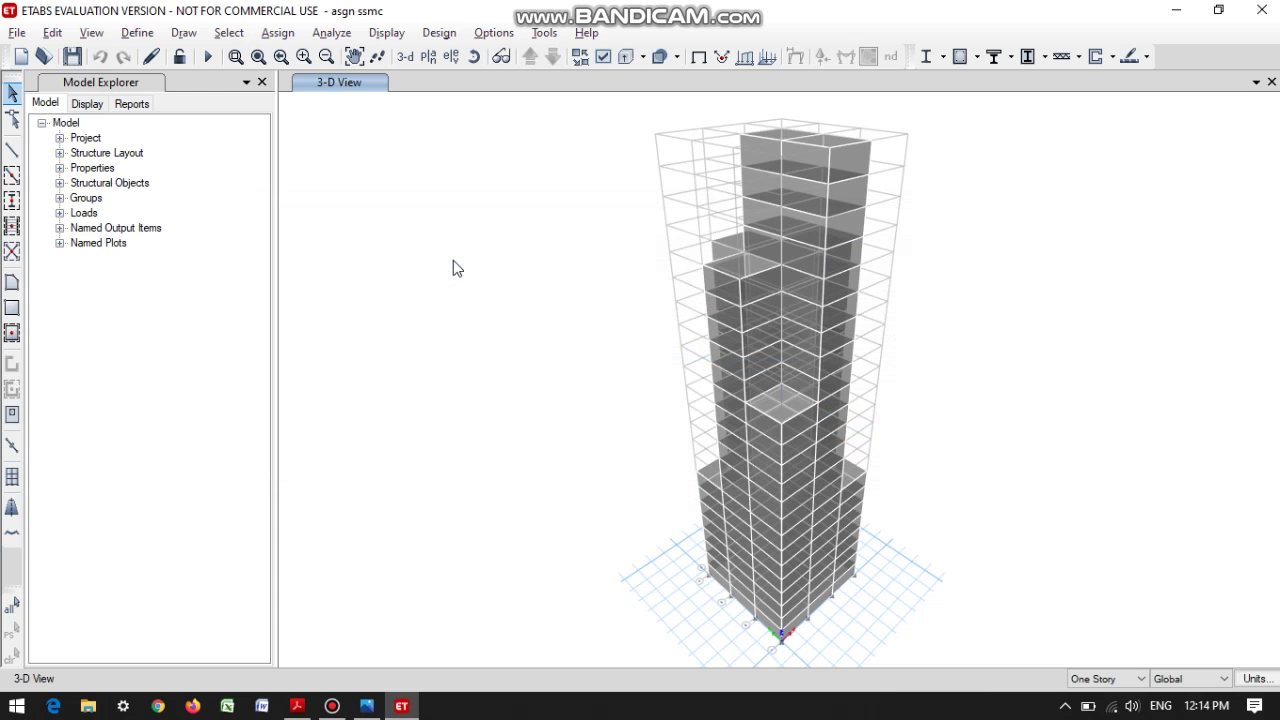
Step: Review the load cases set to run and run the analysis with the Modal, Seismic and TIME HISTORY cases
{"action": "left_click", "coordinate": [331, 36]}
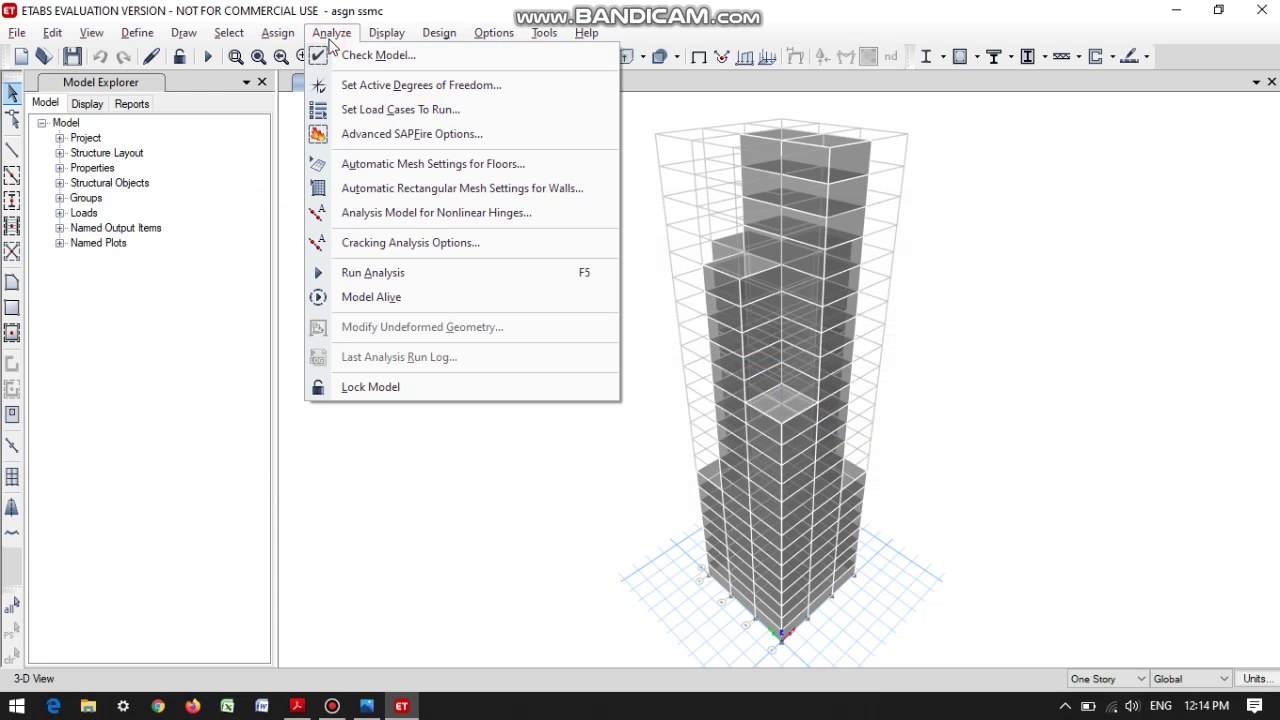
{"action": "left_click", "coordinate": [366, 109]}
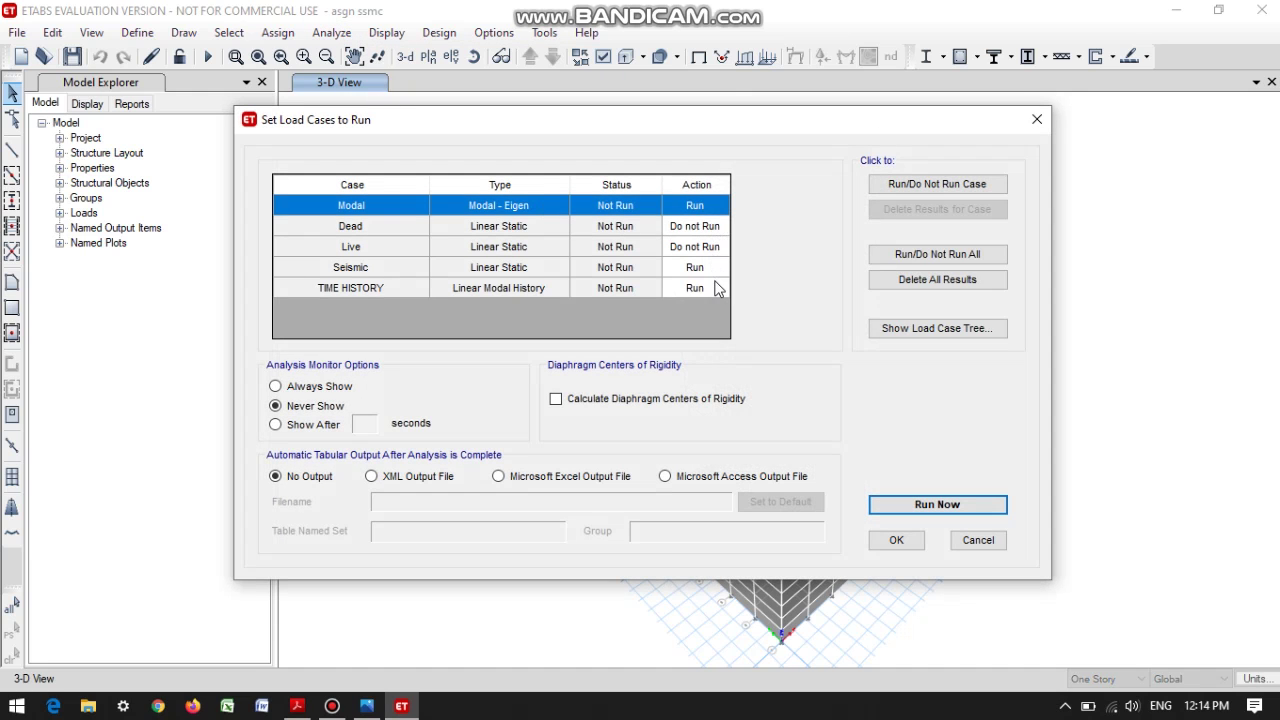
{"action": "left_click", "coordinate": [897, 506]}
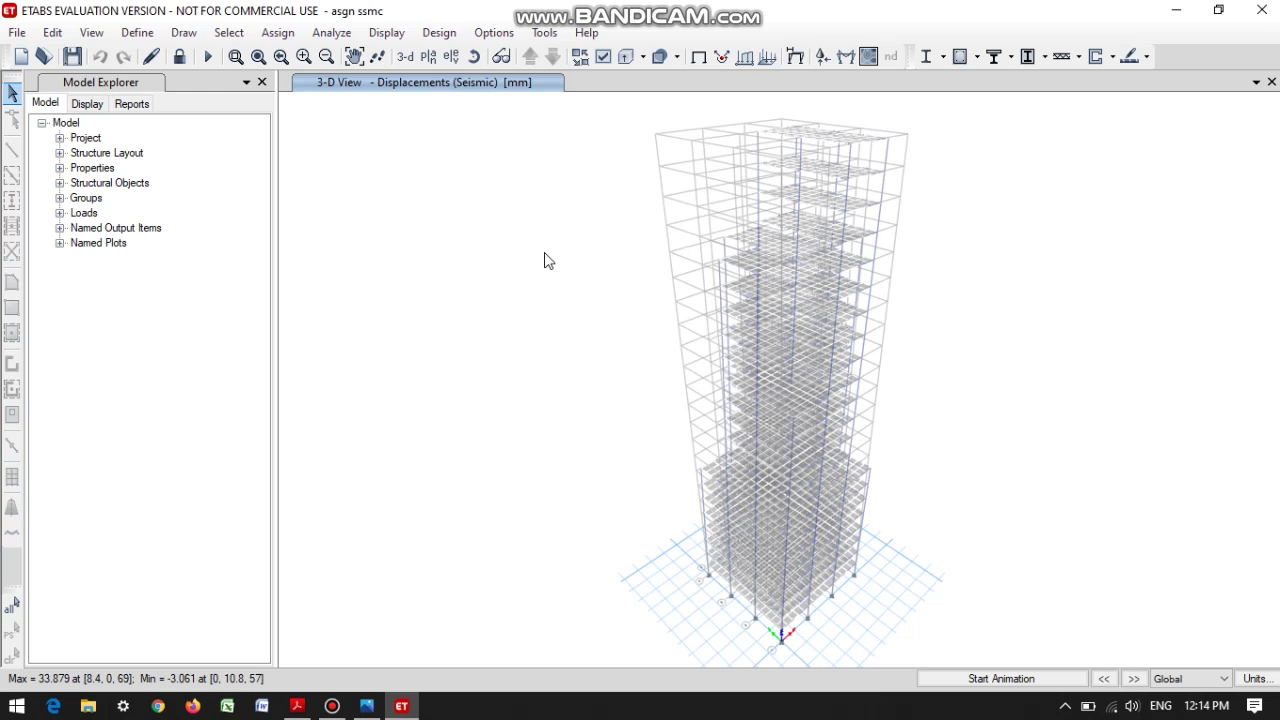
Step: Run the concrete frame design check and agree to reiterate analysis and design
{"action": "left_click", "coordinate": [439, 33]}
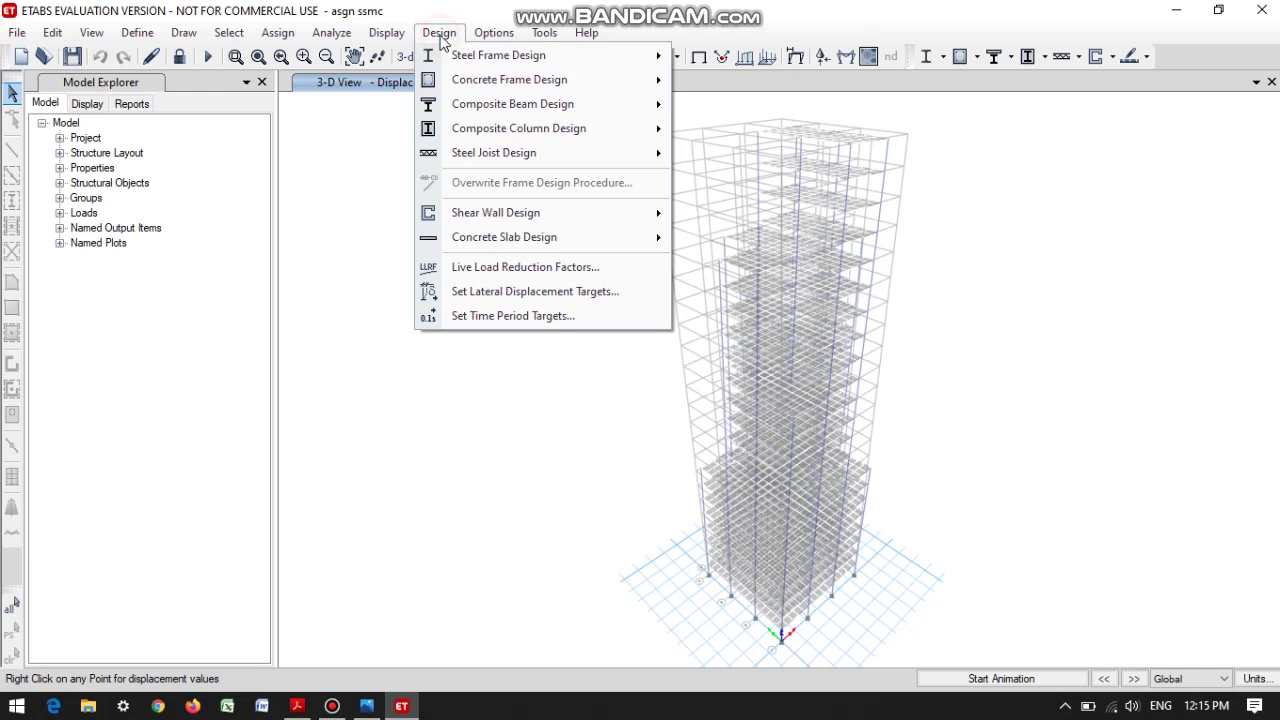
{"action": "mouse_move", "coordinate": [532, 80]}
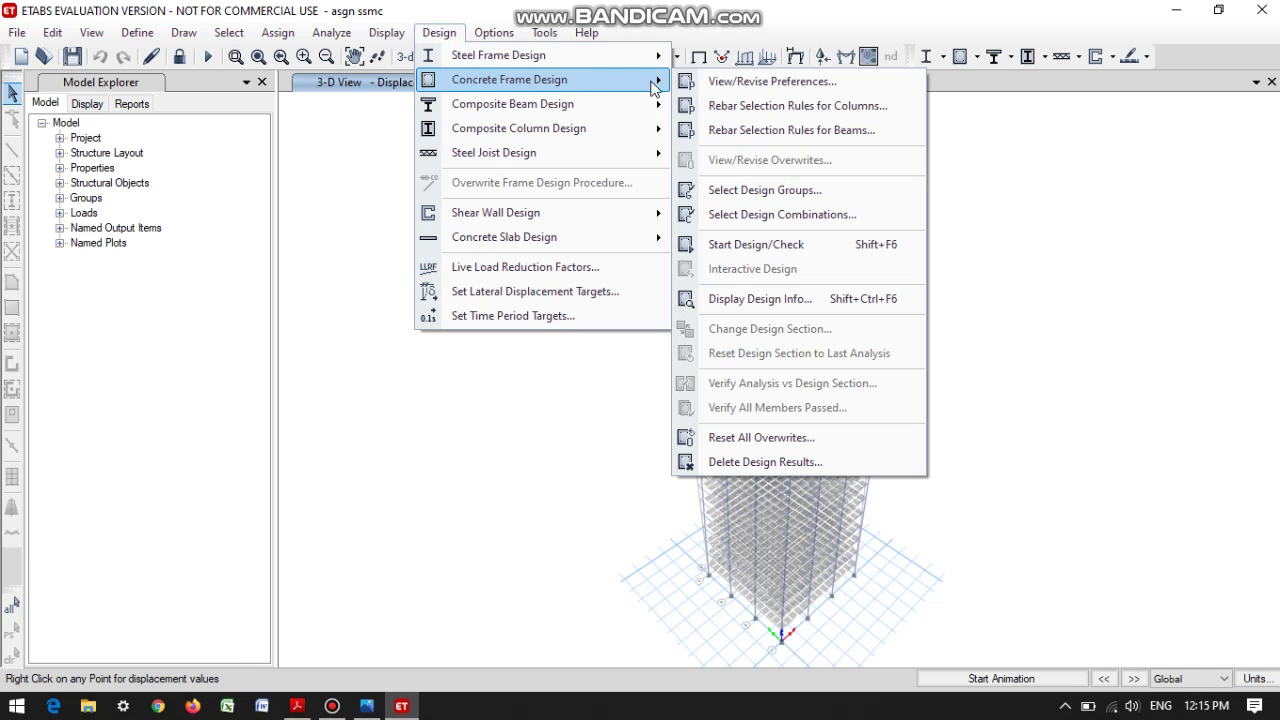
{"action": "left_click", "coordinate": [801, 250]}
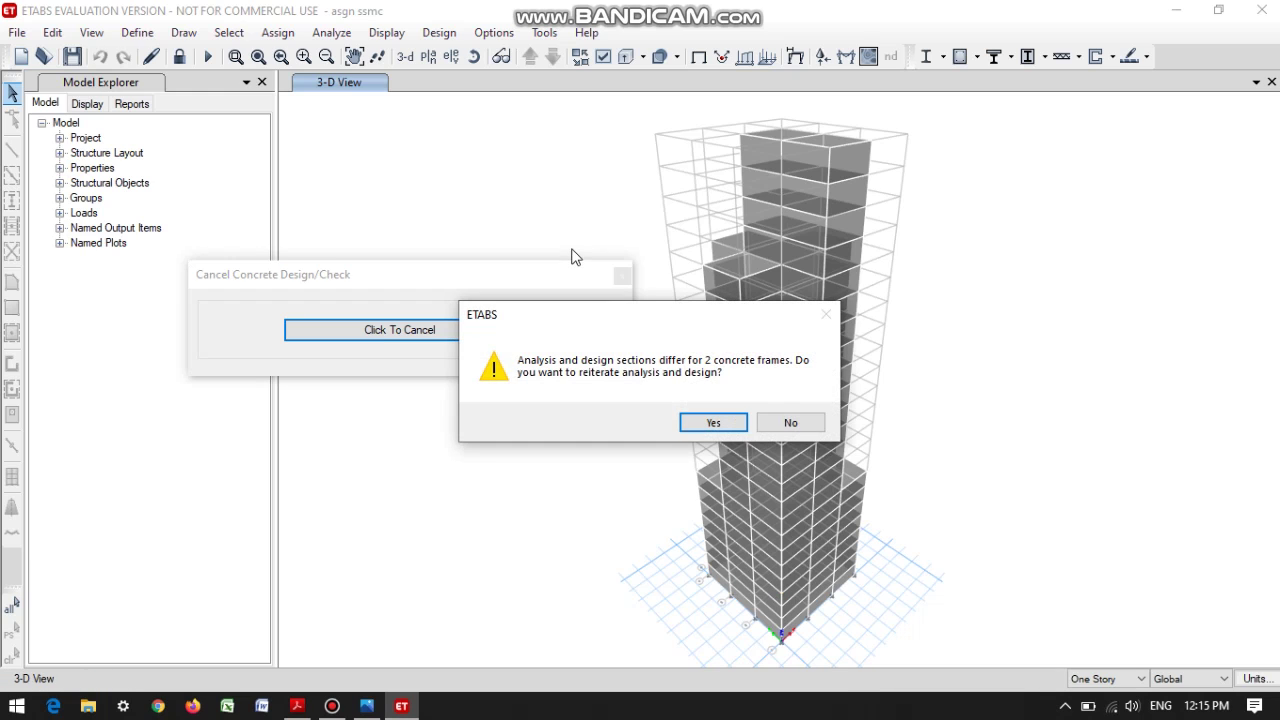
{"action": "left_click", "coordinate": [718, 429]}
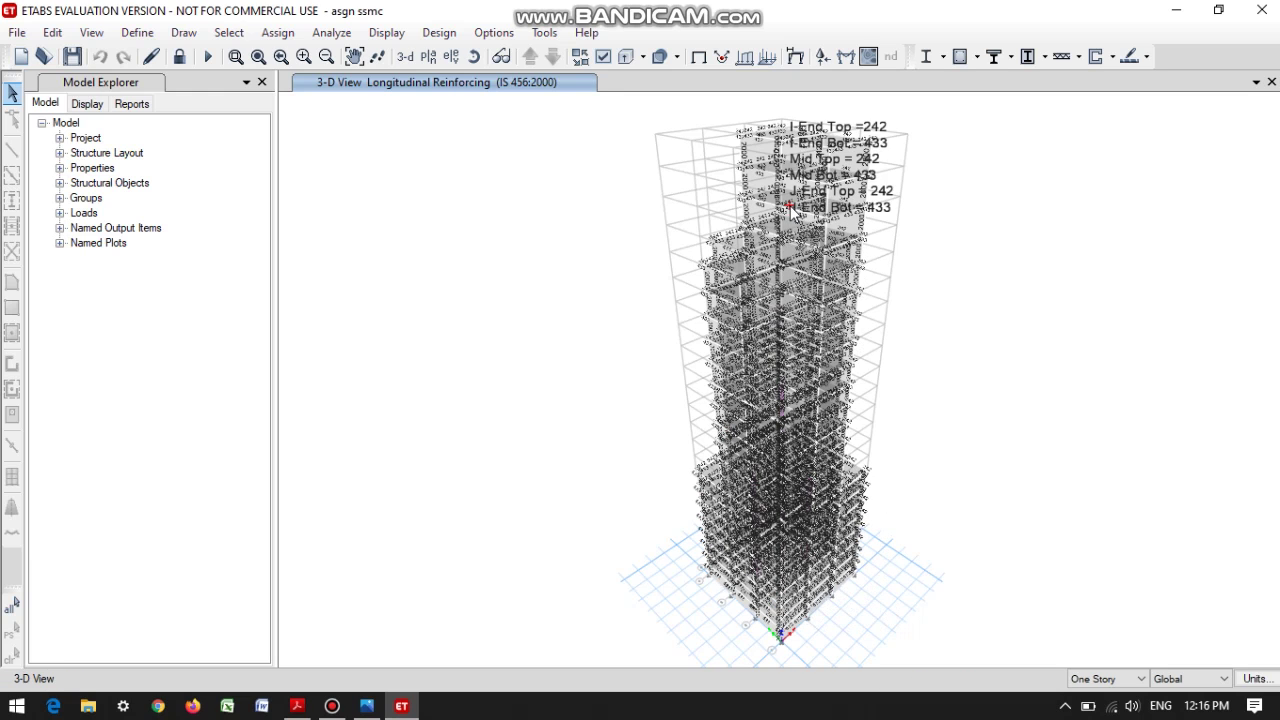
Step: Verify whether all concrete frame members passed the design check
{"action": "left_click", "coordinate": [441, 33]}
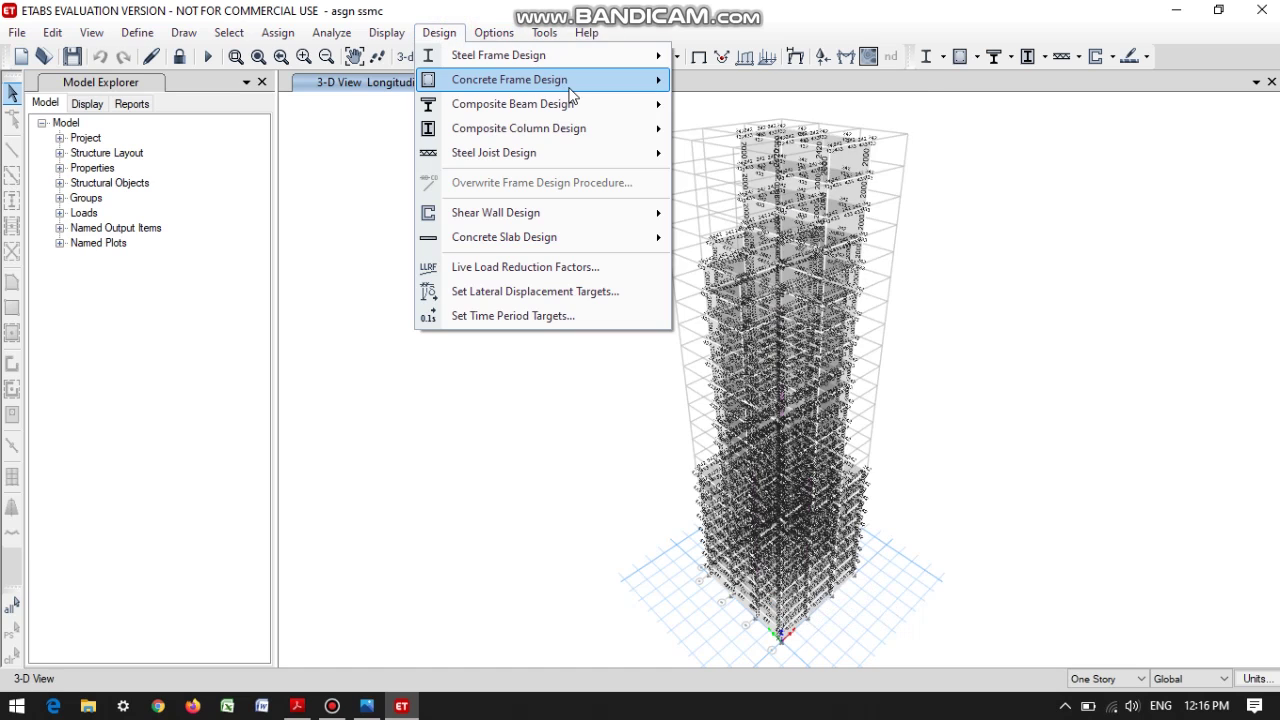
{"action": "mouse_move", "coordinate": [572, 94]}
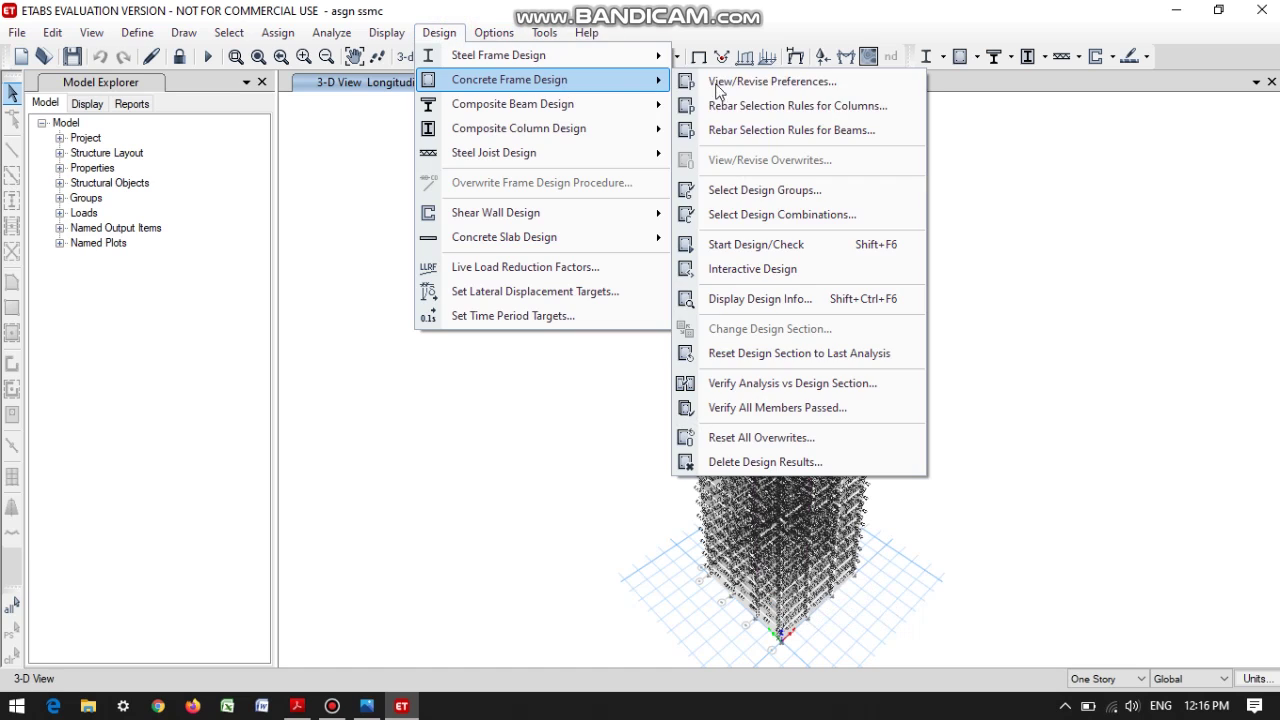
{"action": "left_click", "coordinate": [845, 407]}
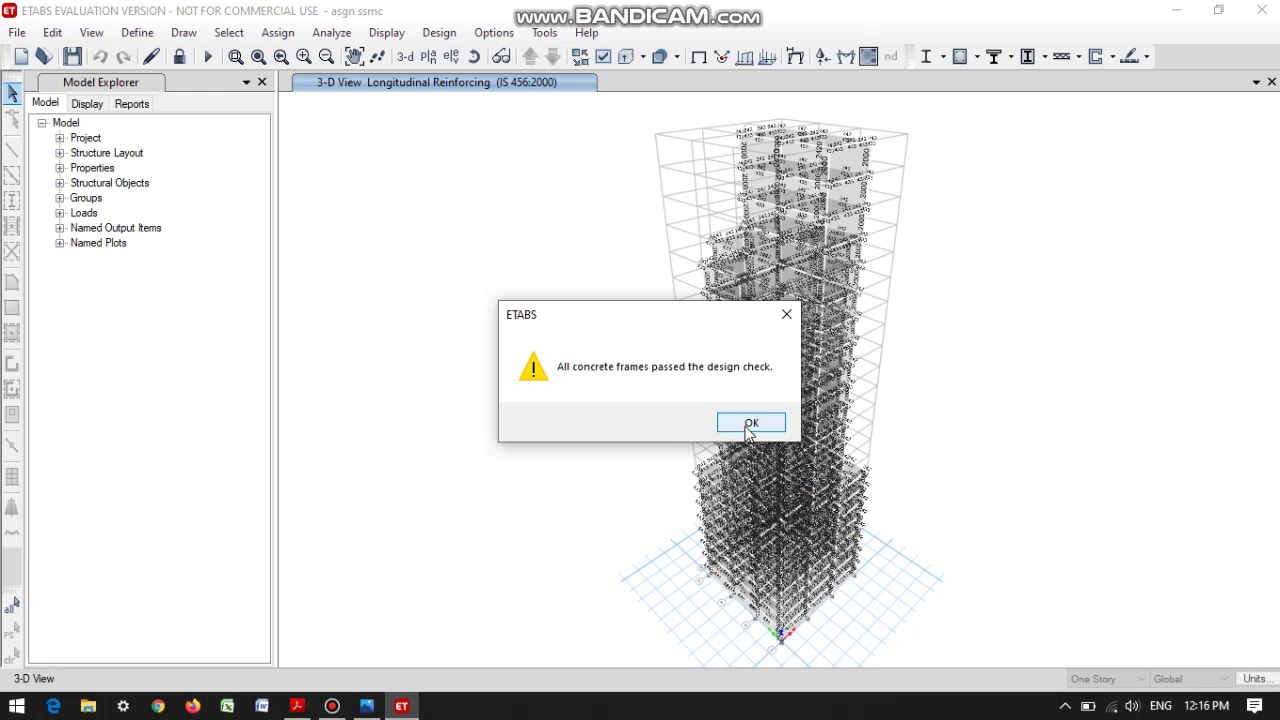
{"action": "left_click", "coordinate": [748, 423]}
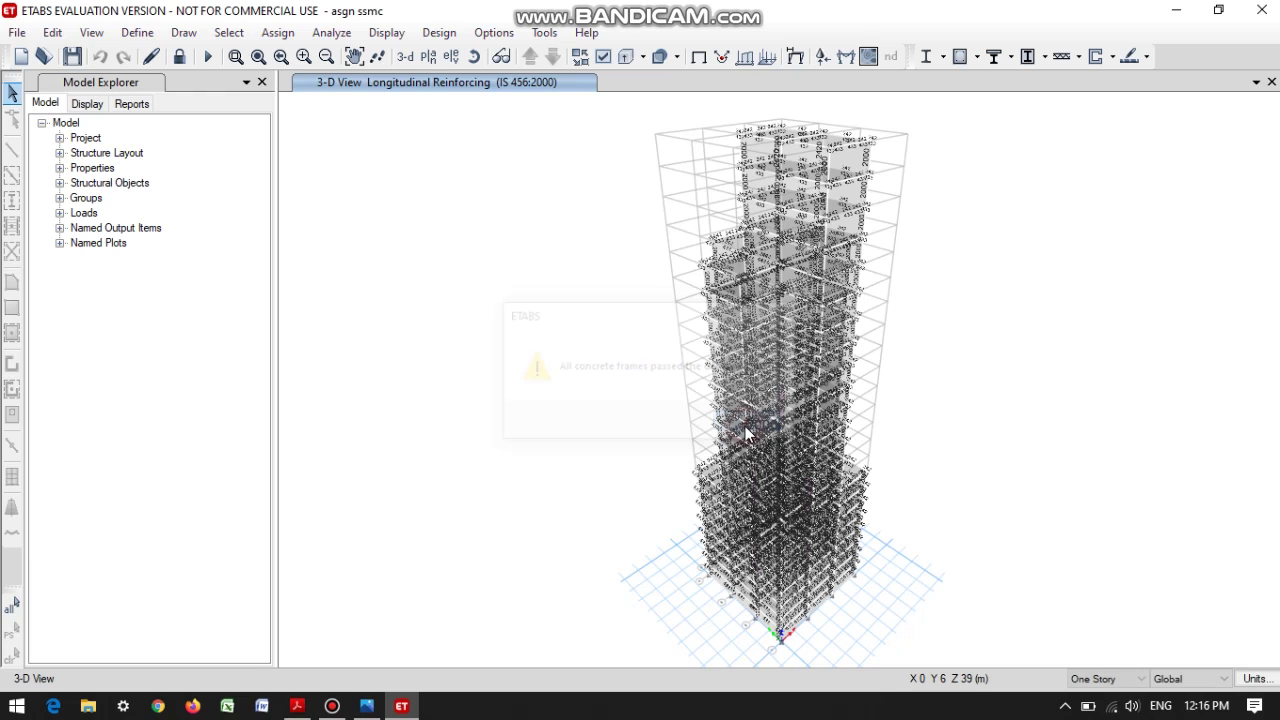
Step: Open the Summary Report and read through its story drift, story force and story stiffness tables
{"action": "left_click", "coordinate": [132, 104]}
{"action": "left_click", "coordinate": [117, 155]}
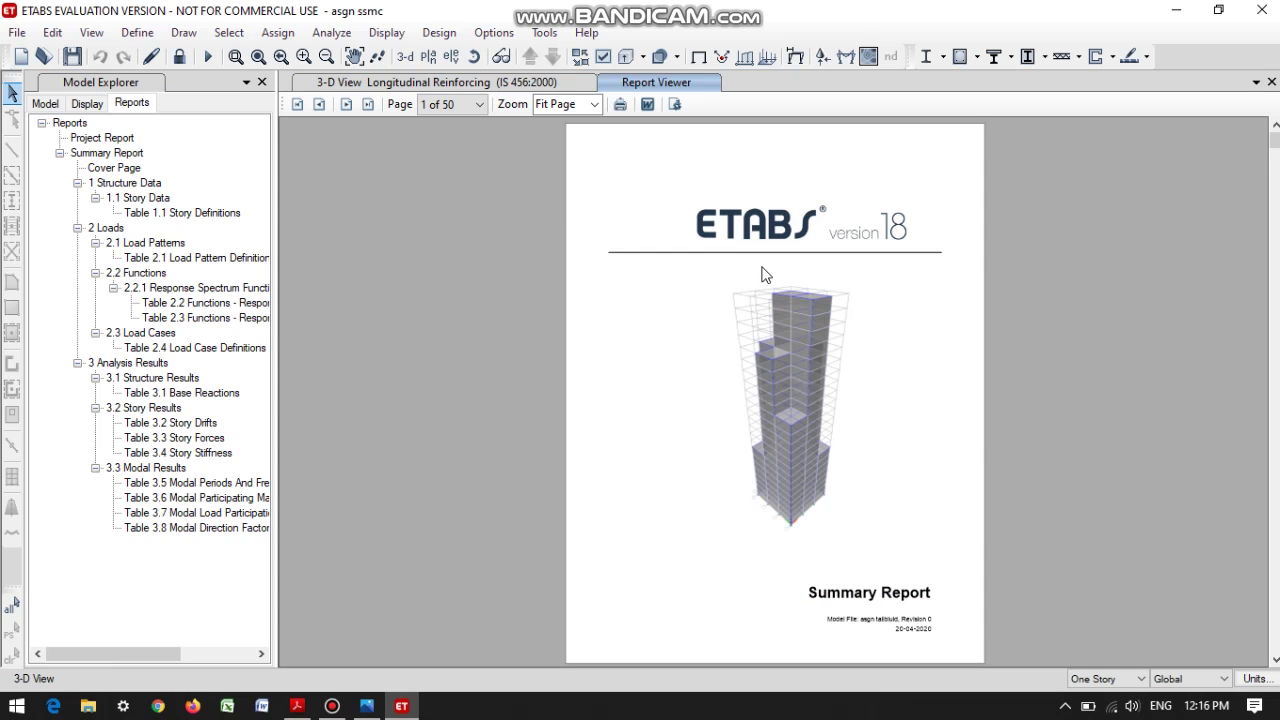
{"action": "scroll", "coordinate": [872, 343], "scroll_direction": "down", "scroll_amount": 16}
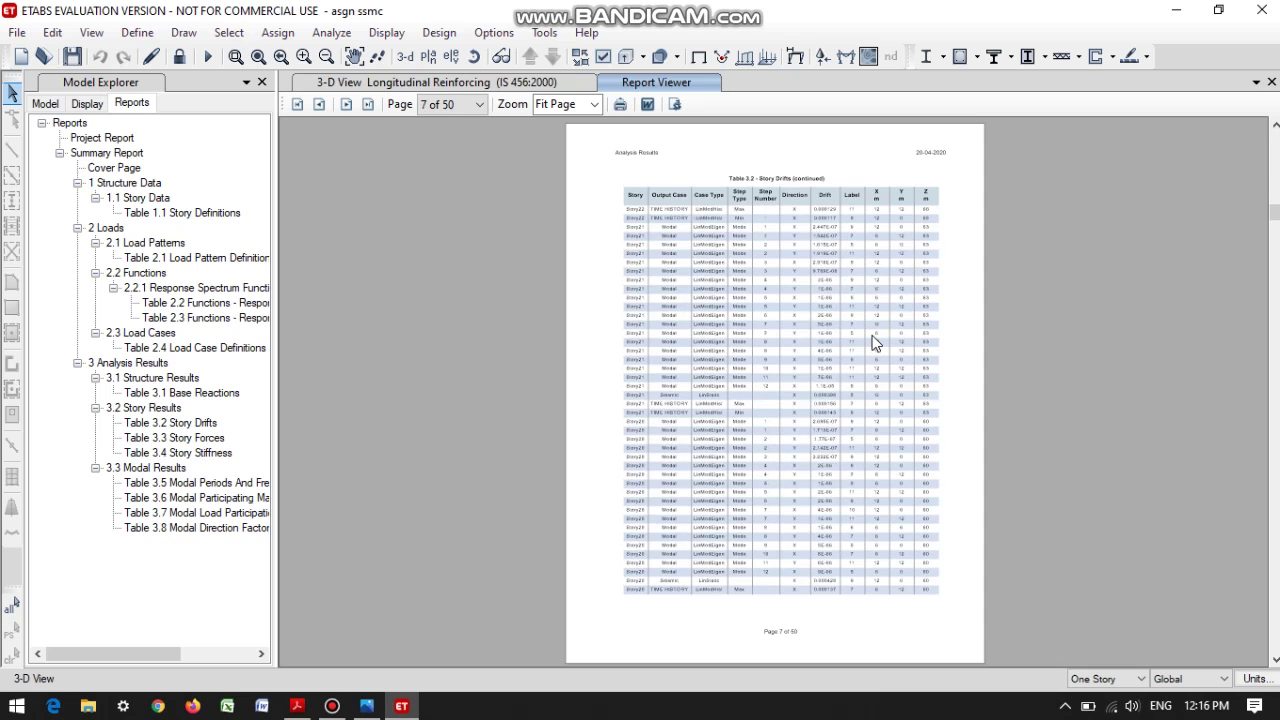
{"action": "scroll", "coordinate": [872, 342], "scroll_direction": "down", "scroll_amount": 20}
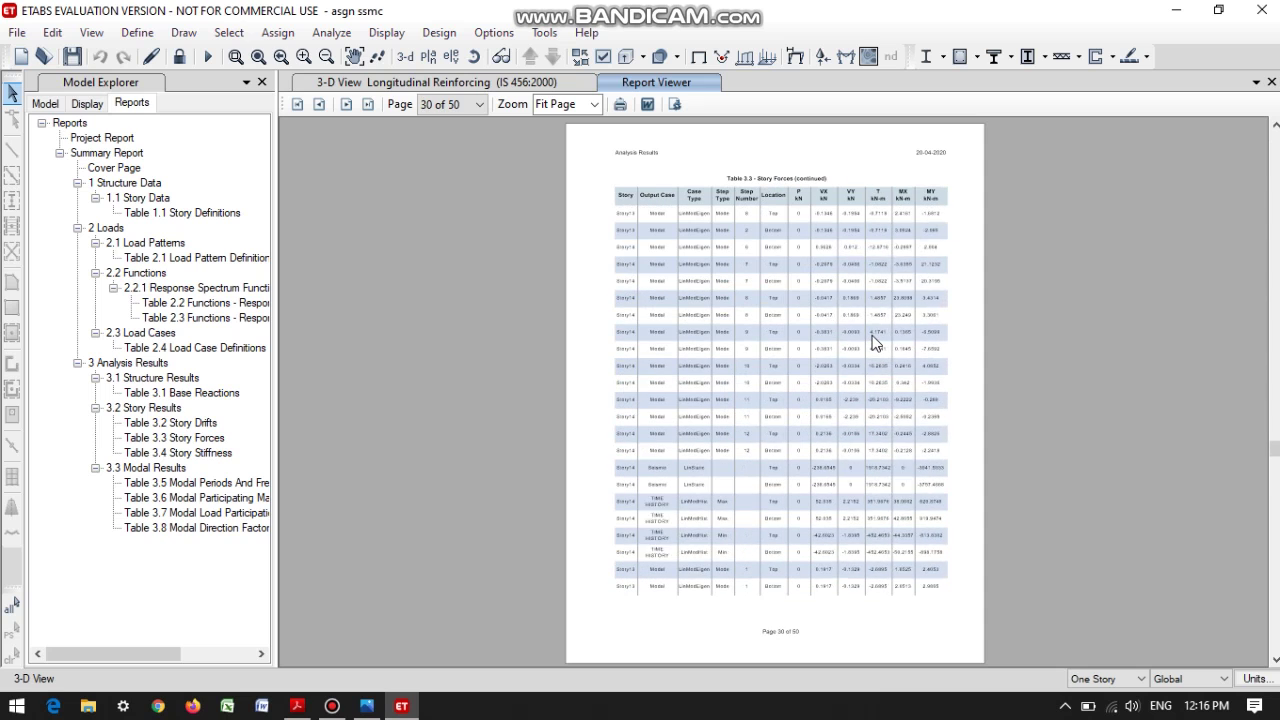
{"action": "scroll", "coordinate": [872, 342], "scroll_direction": "down", "scroll_amount": 6}
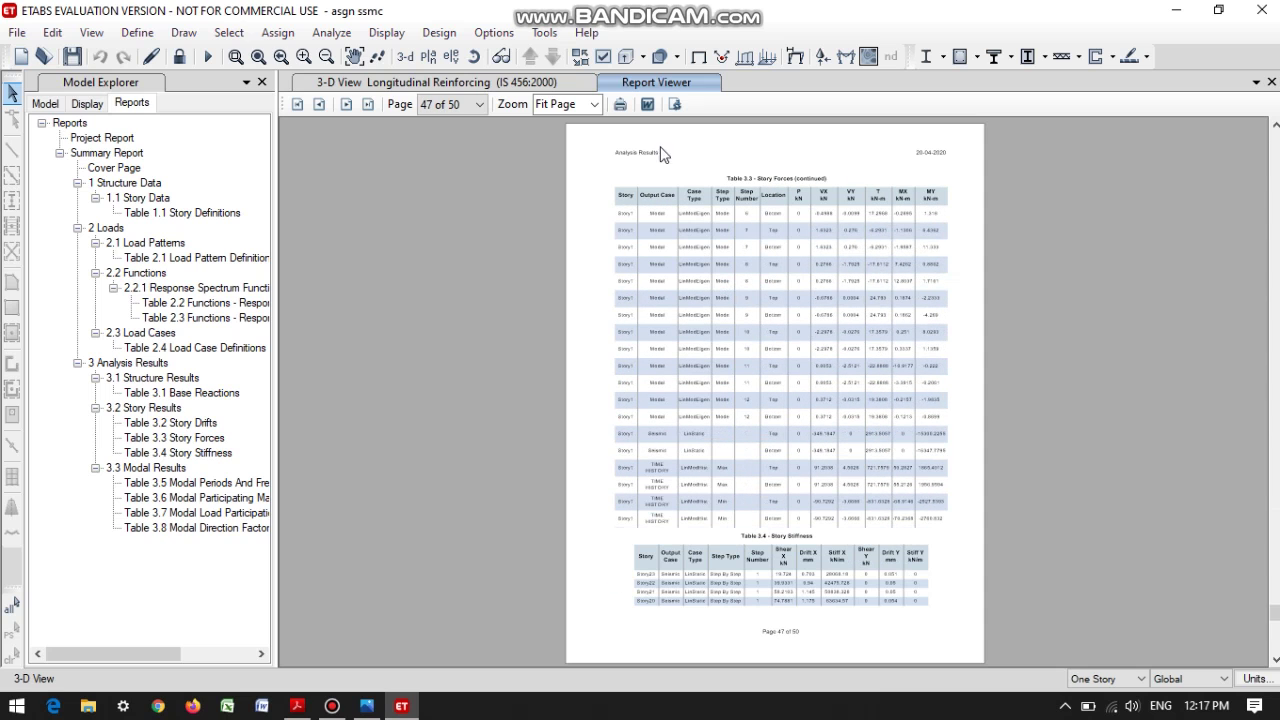